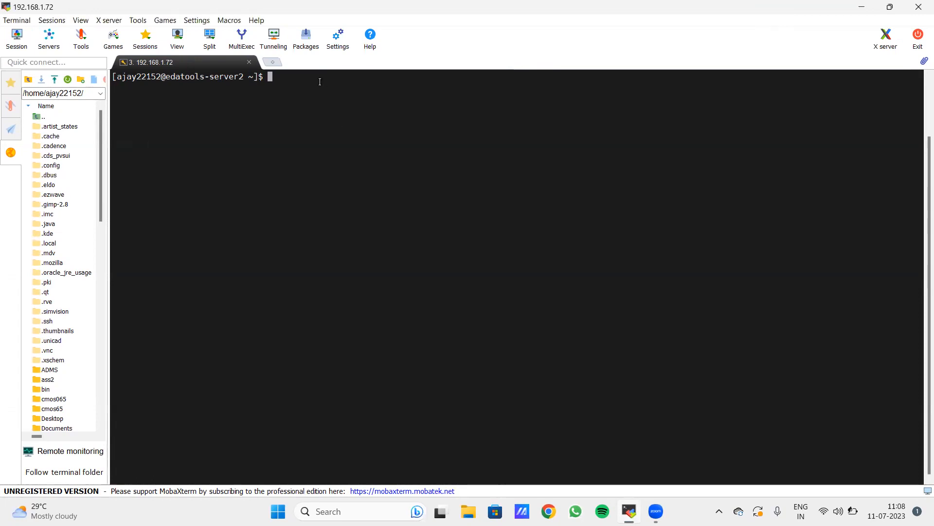
- List the home directory and change into the cmos65 folder
type("ls")
key("Return")
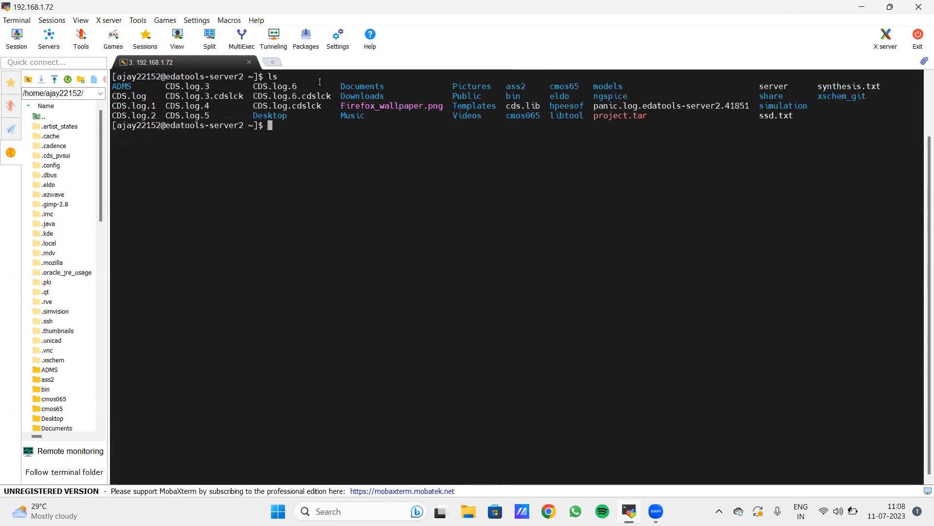
type("cd cmos")
key("Tab")
key("Tab")
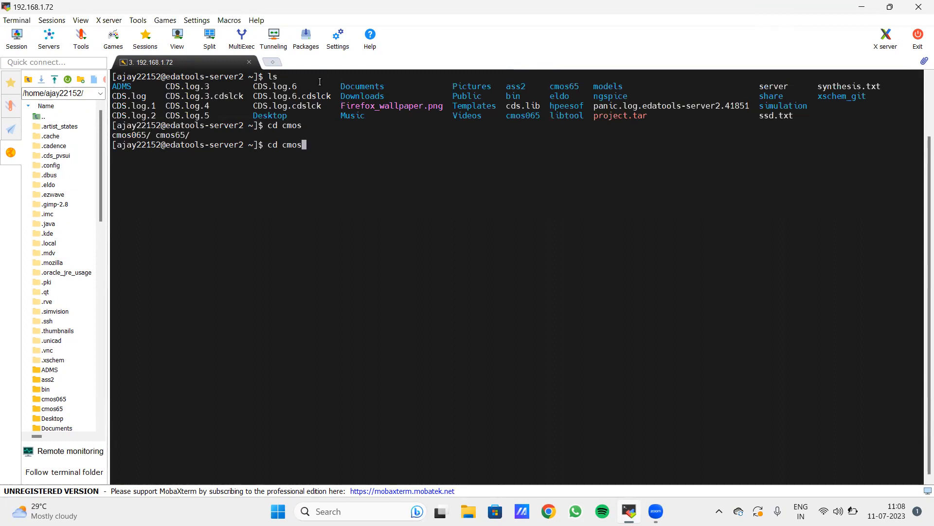
type("65")
key("Return")
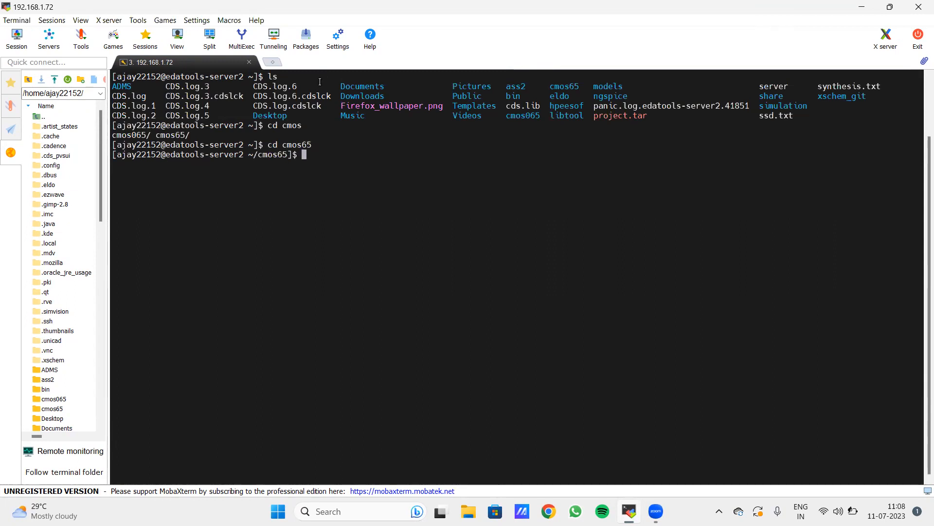
- Source the .cshrc_cmos065 environment script and launch 'virtuoso &' in the background
key("Up")
key("Up")
key("Up")
key("Up")
key("Up")
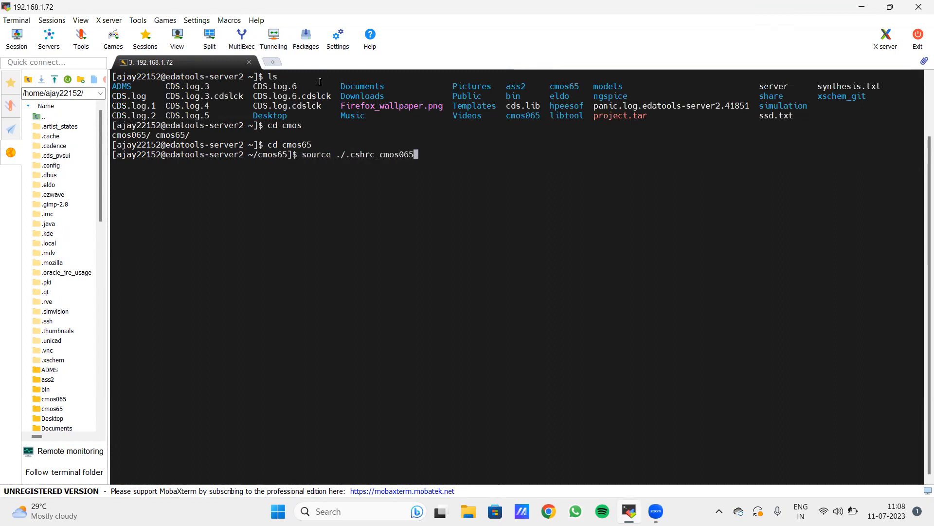
key("Return")
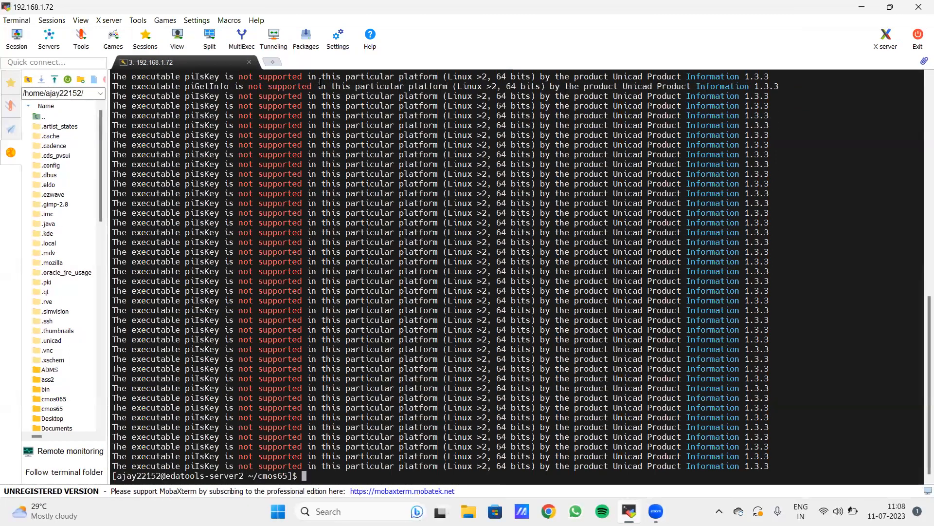
type("virtuoso &")
key("Return")
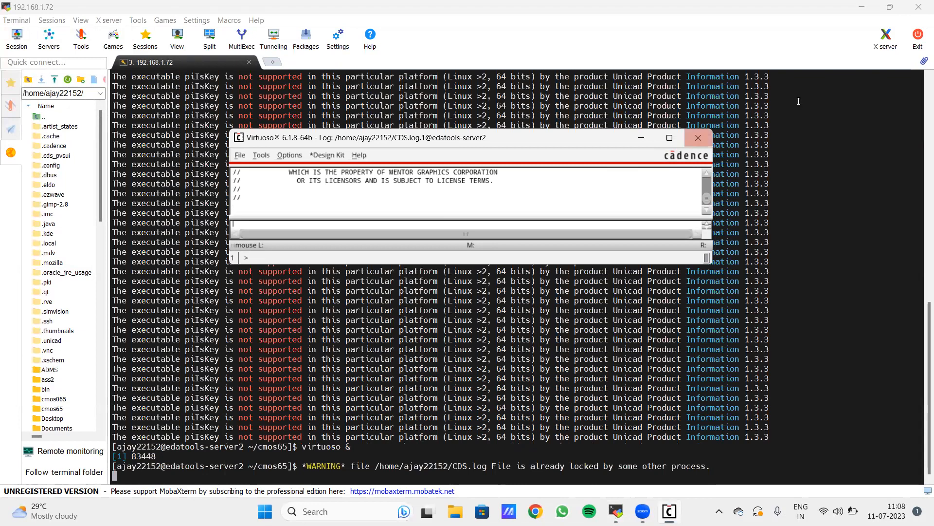
- Start a new library named INVlib, set to attach an existing technology library
left_click(670, 138)
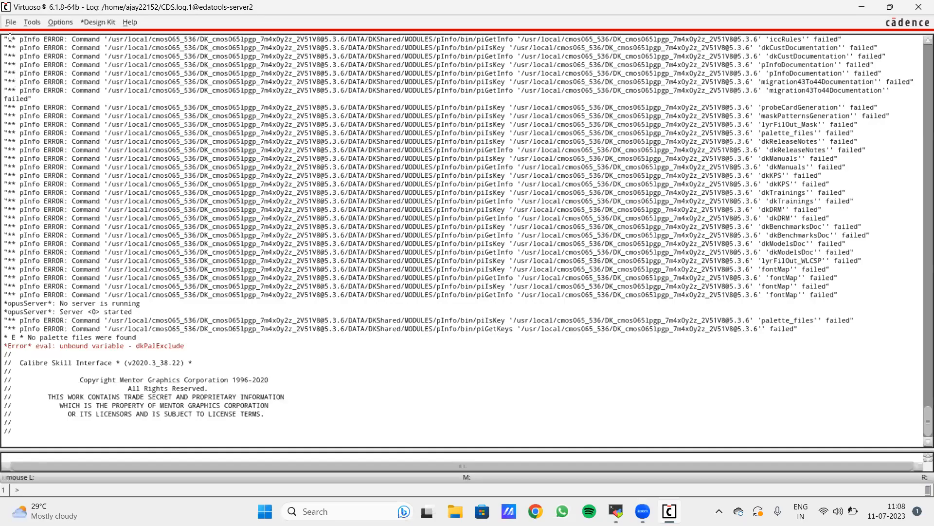
left_click(11, 22)
mouse_move(124, 43)
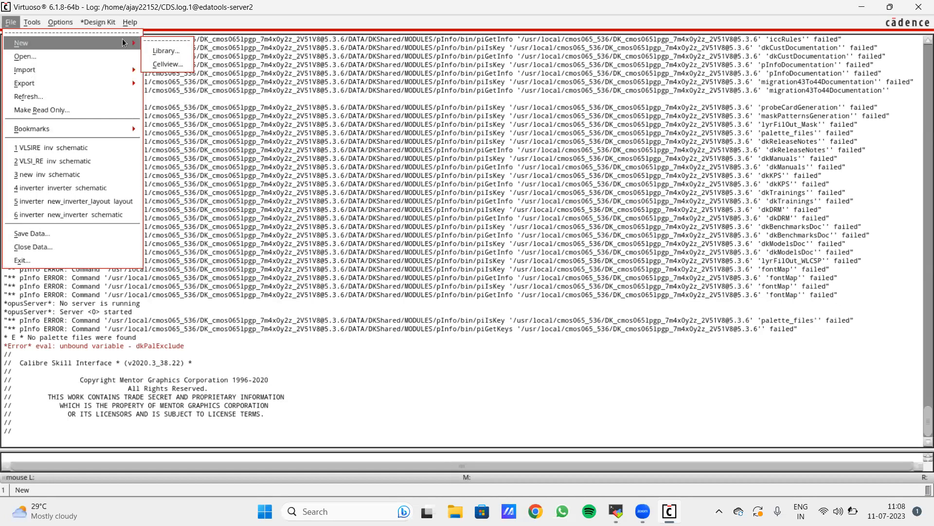
left_click(165, 50)
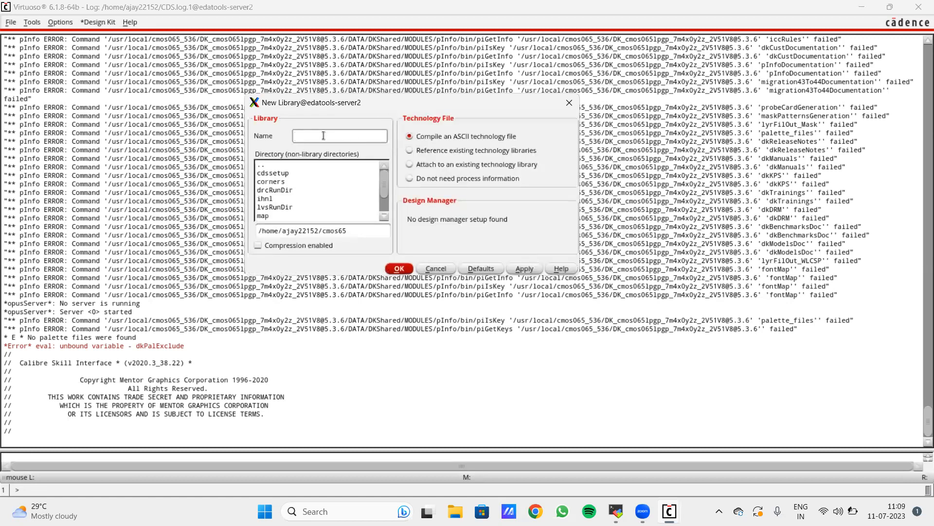
type("INV")
type("lib")
left_click(444, 166)
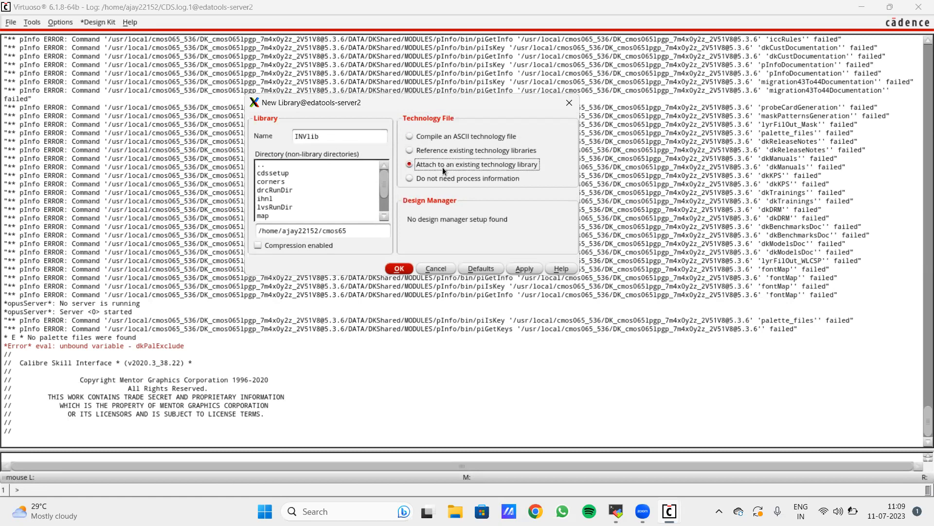
left_click_drag(463, 101, 450, 83)
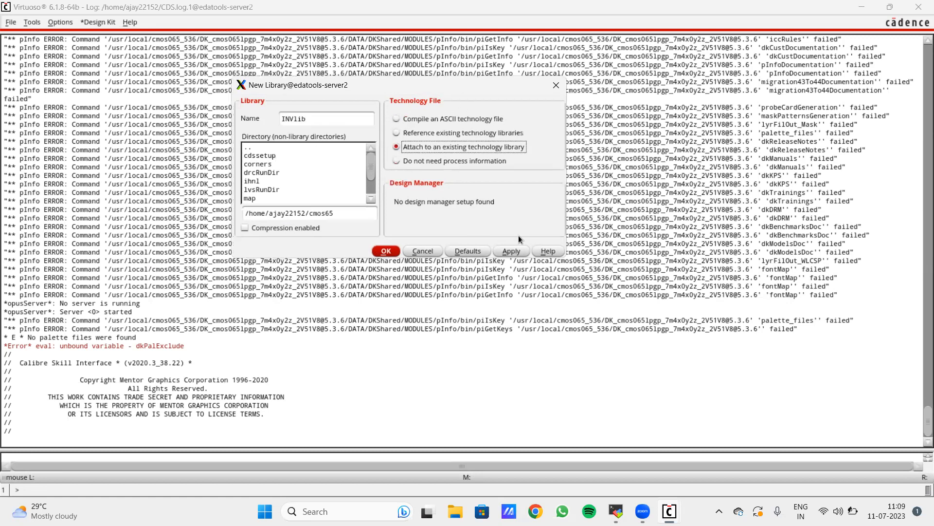
- Attach INVlib to the cmos065 technology library and check the success message in the log
left_click(512, 251)
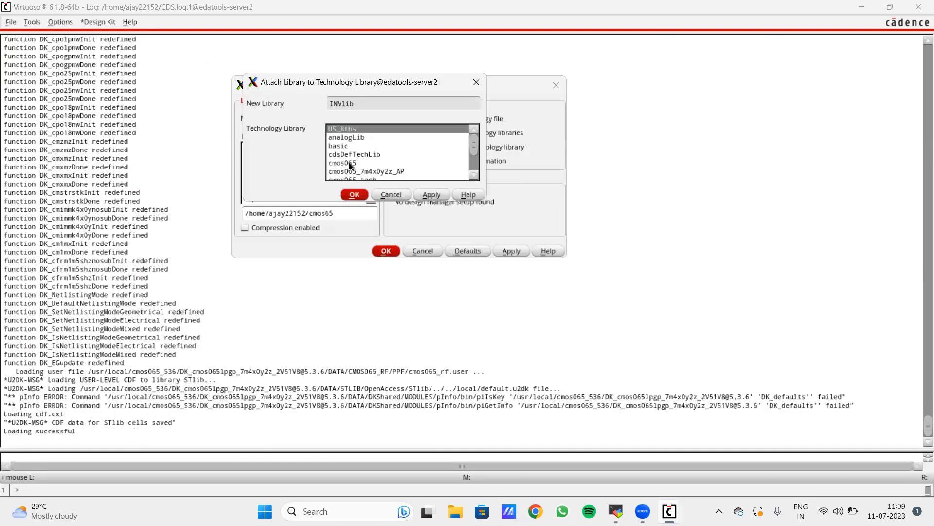
left_click_drag(413, 85, 533, 92)
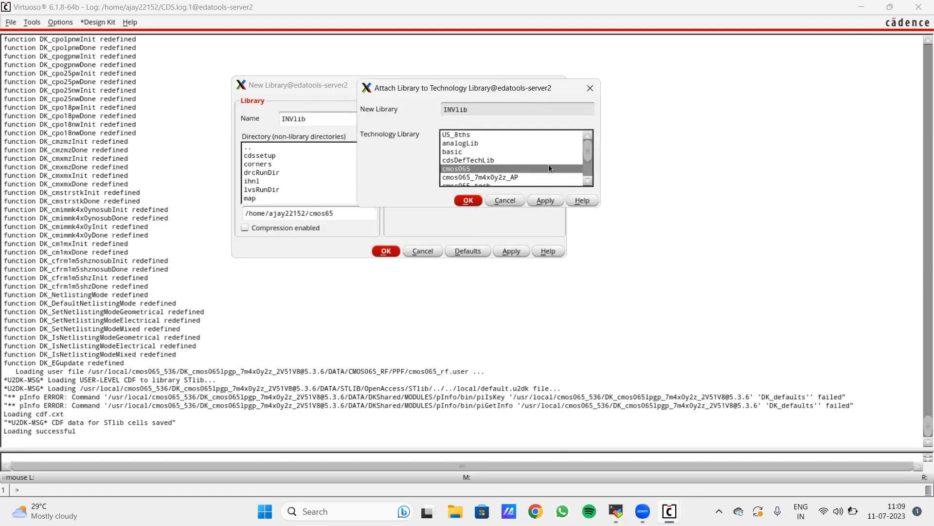
left_click(545, 200)
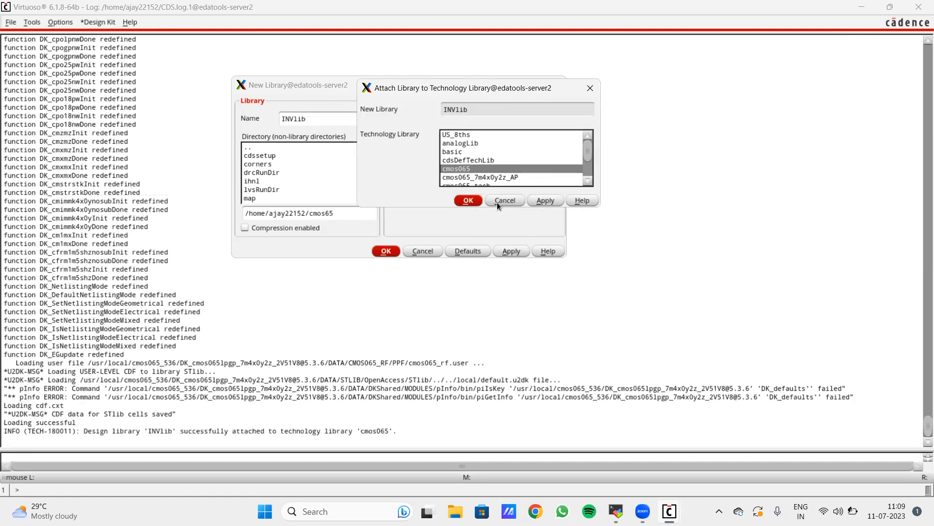
left_click(469, 201)
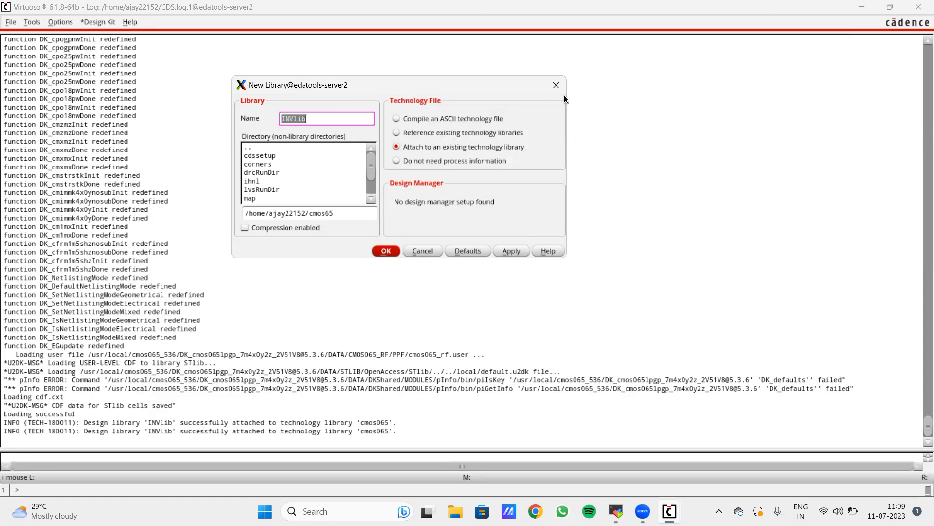
left_click(557, 85)
left_click_drag(83, 431, 409, 431)
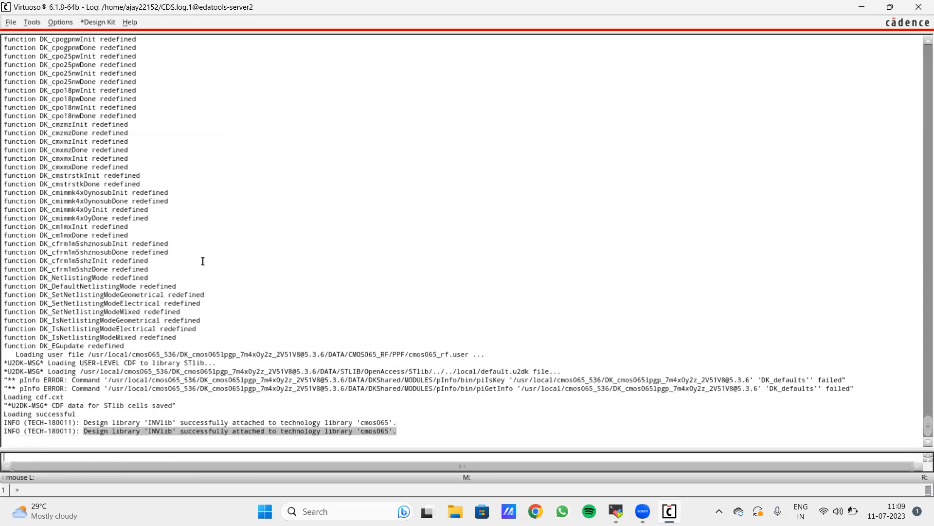
- Begin a new cellview in library INVlib with cell name inv
left_click(16, 23)
mouse_move(48, 43)
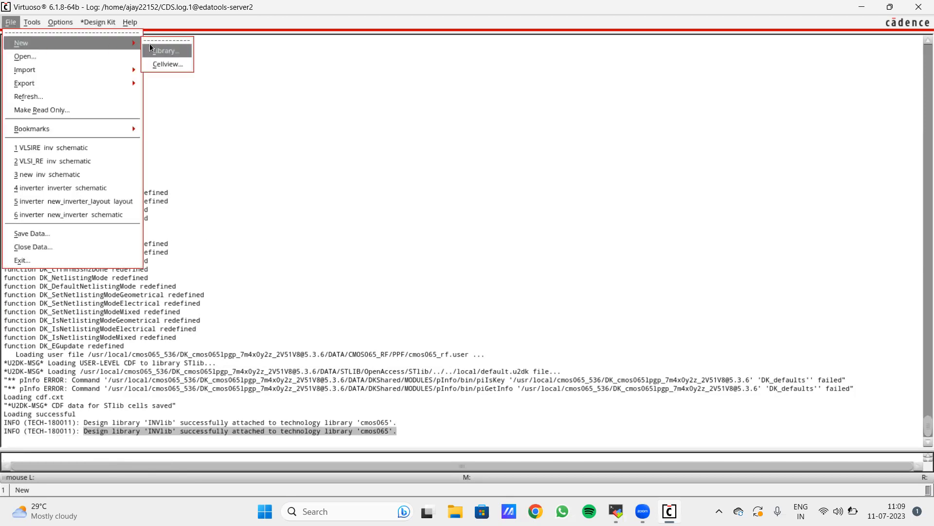
left_click(171, 64)
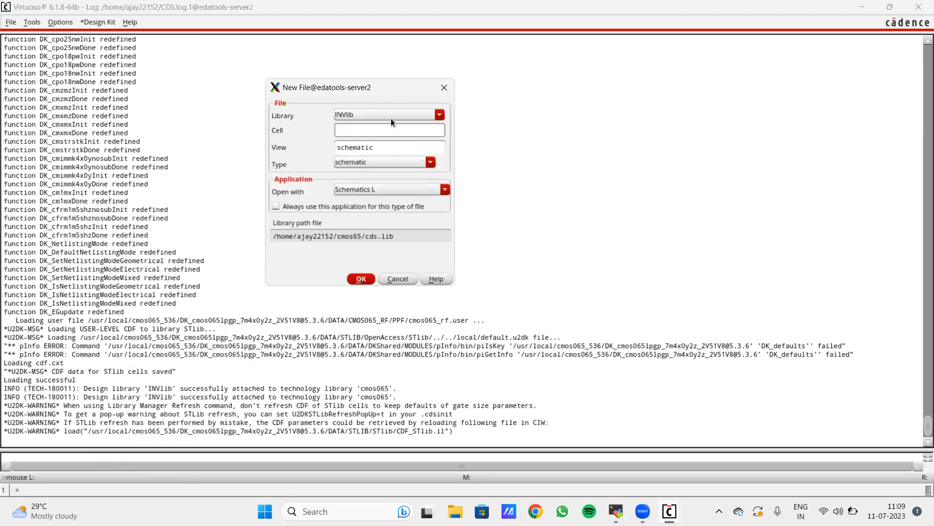
left_click(384, 119)
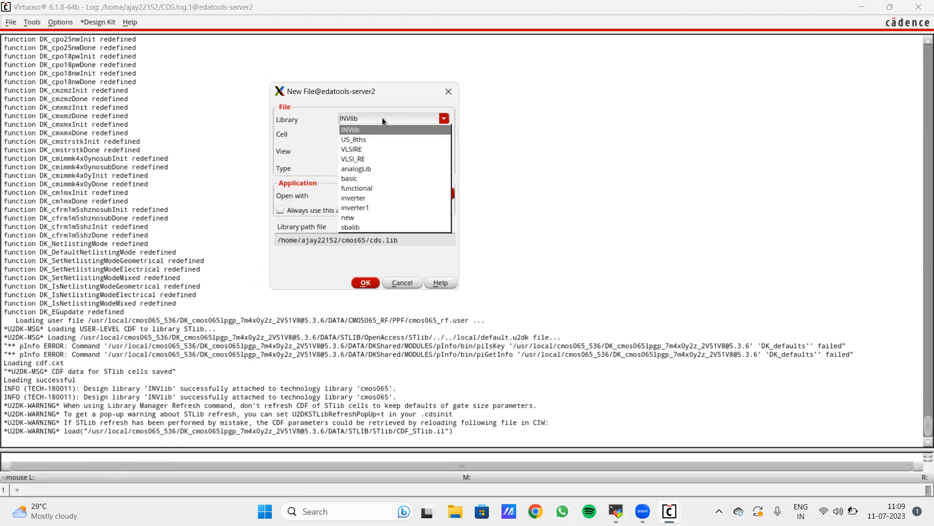
left_click(383, 120)
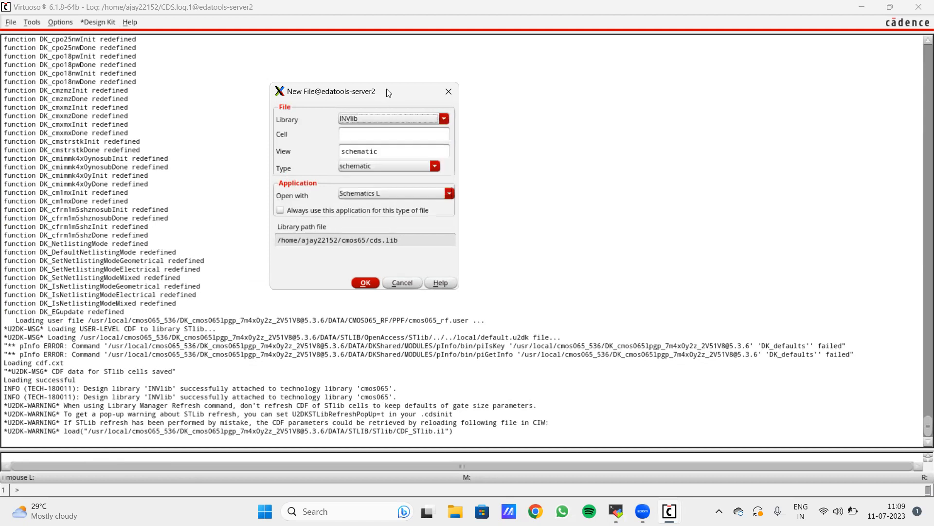
left_click(363, 135)
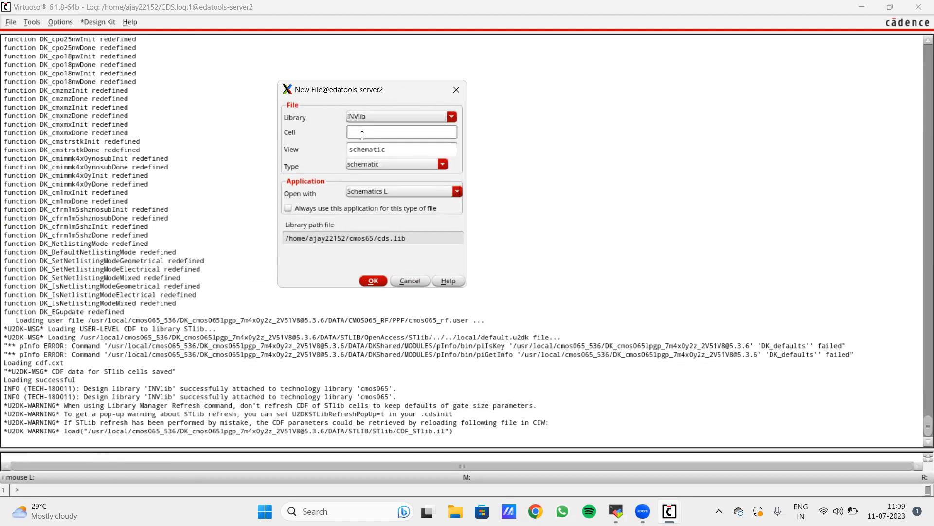
type("inv")
- Create it as a schematic view, accept the editor license, and maximize the editor
left_click_drag(405, 87, 411, 77)
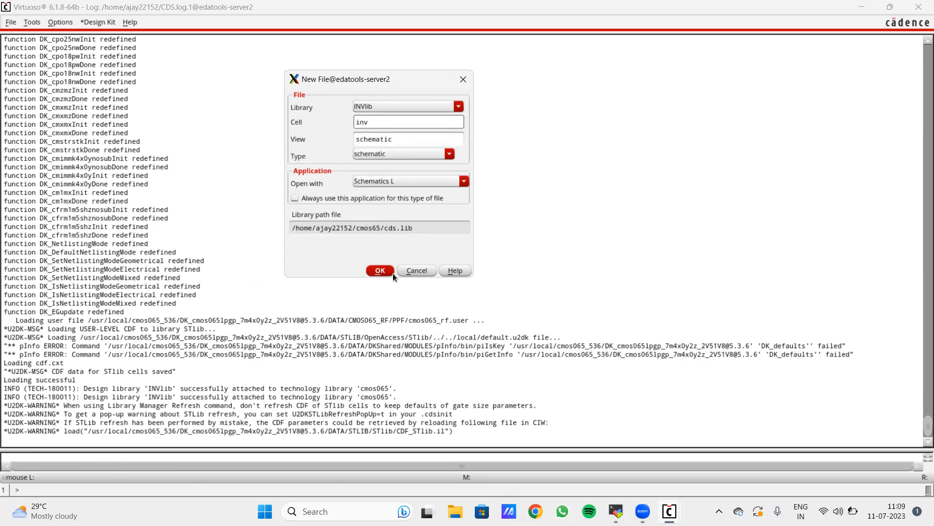
left_click(401, 155)
left_click(400, 155)
left_click(380, 271)
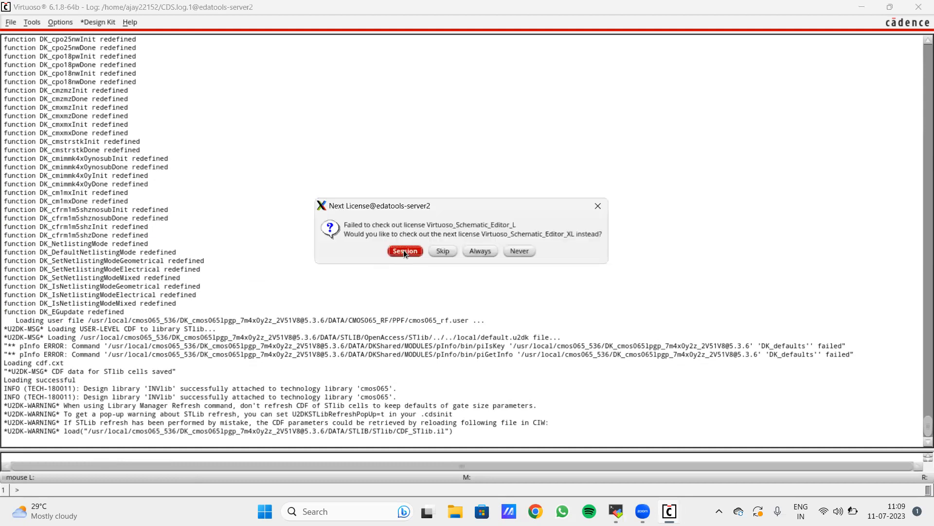
left_click(405, 249)
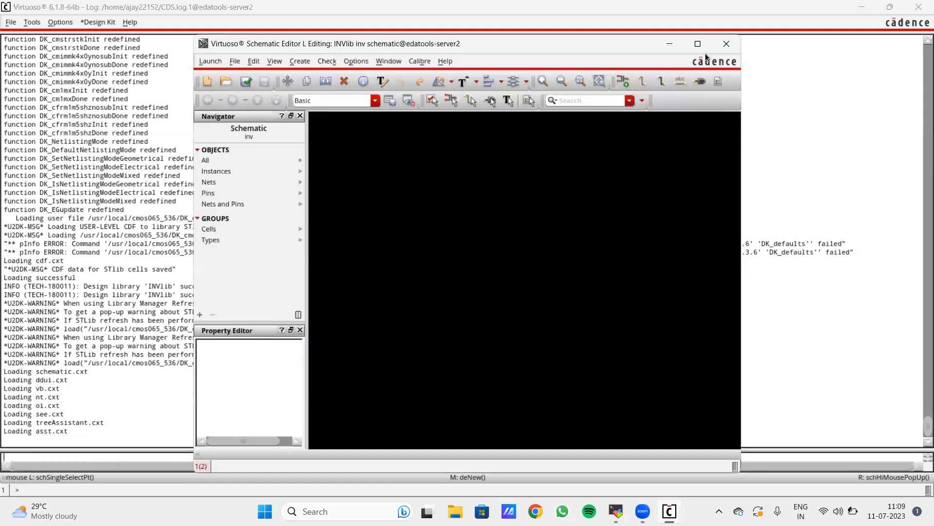
left_click(698, 45)
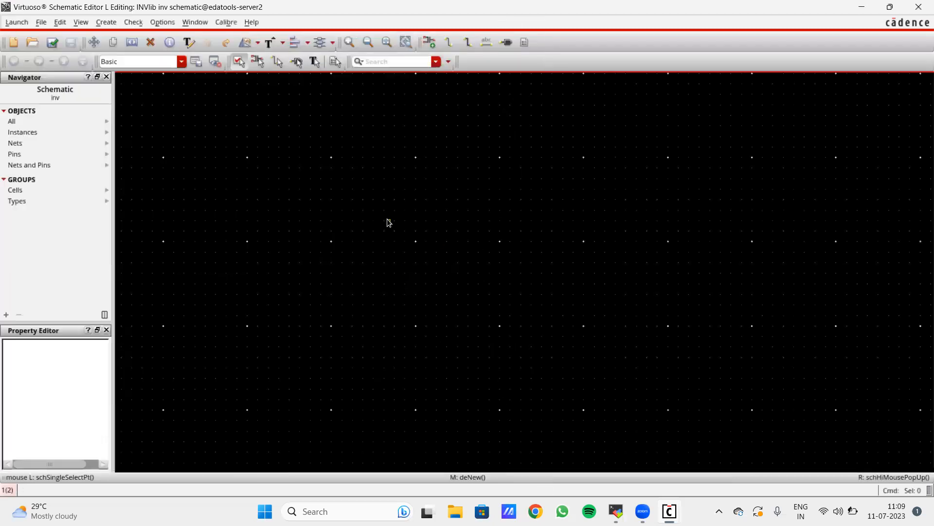
- Choose the cmos065 nsvtlp symbol from the Library Browser for a new instance
scroll(312, 191, "up", 4)
scroll(312, 191, "down", 3)
scroll(258, 179, "up", 2)
key("i")
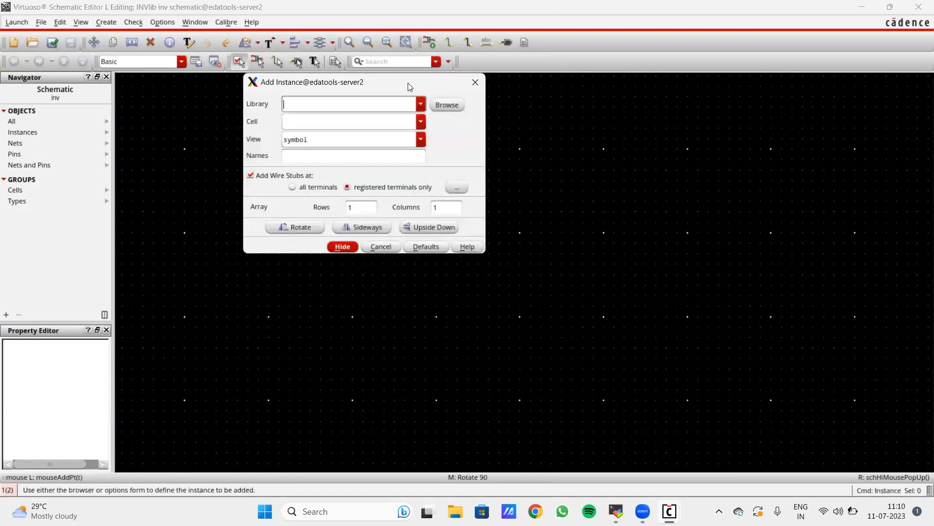
left_click(491, 129)
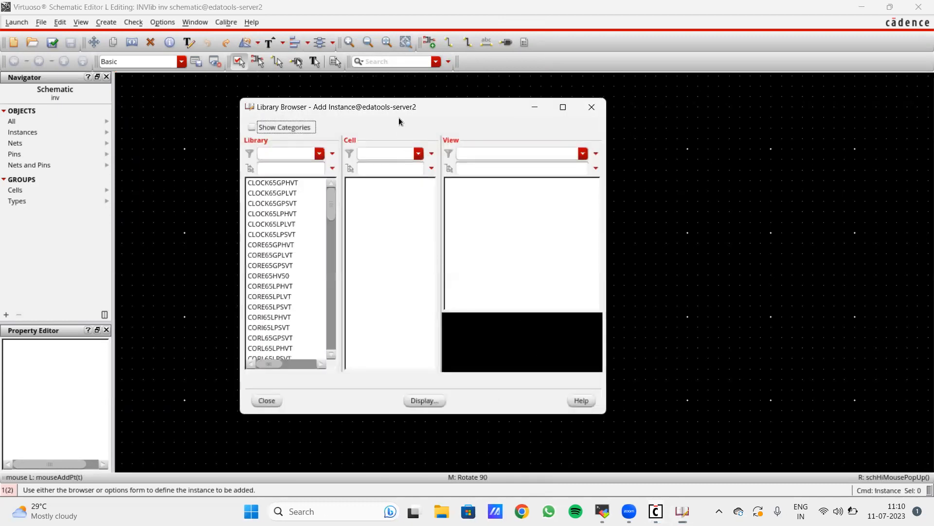
left_click_drag(398, 111, 365, 110)
left_click(248, 166)
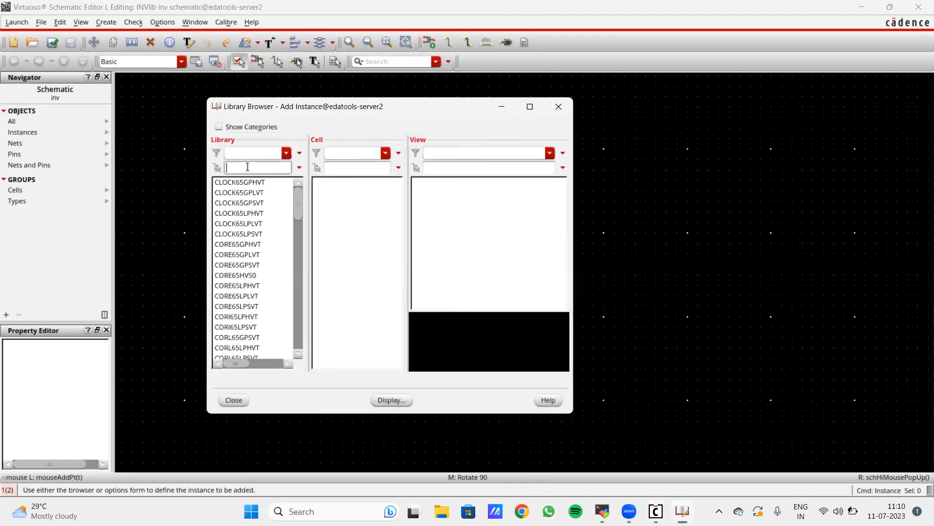
type("cmos")
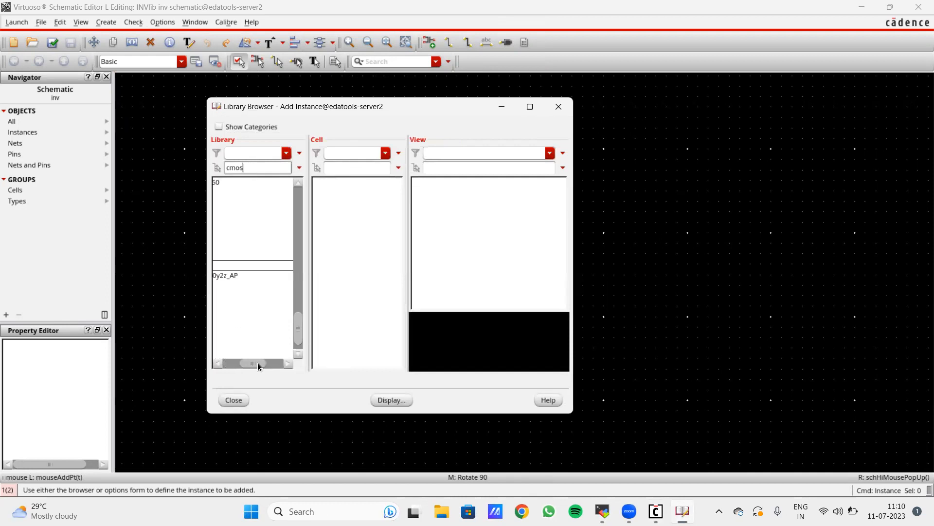
left_click_drag(256, 364, 228, 368)
left_click(333, 169)
left_click_drag(462, 112, 485, 112)
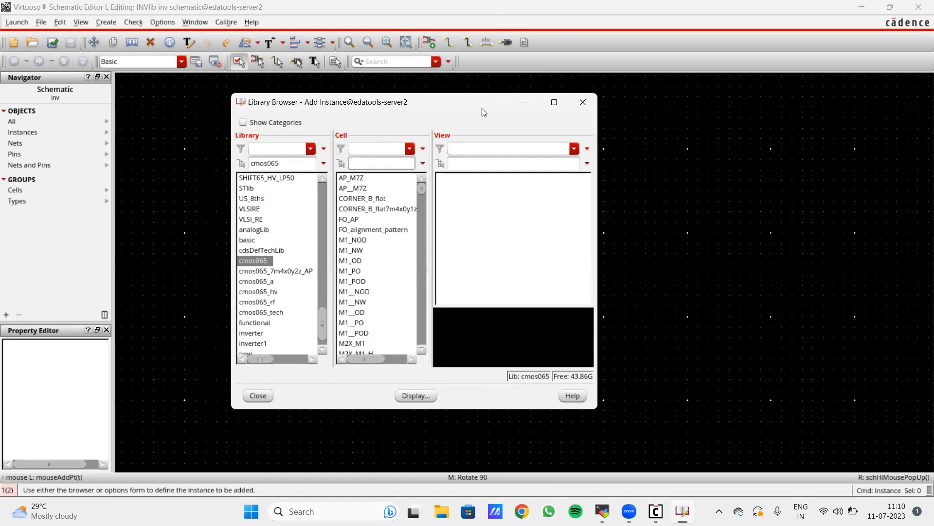
type("n")
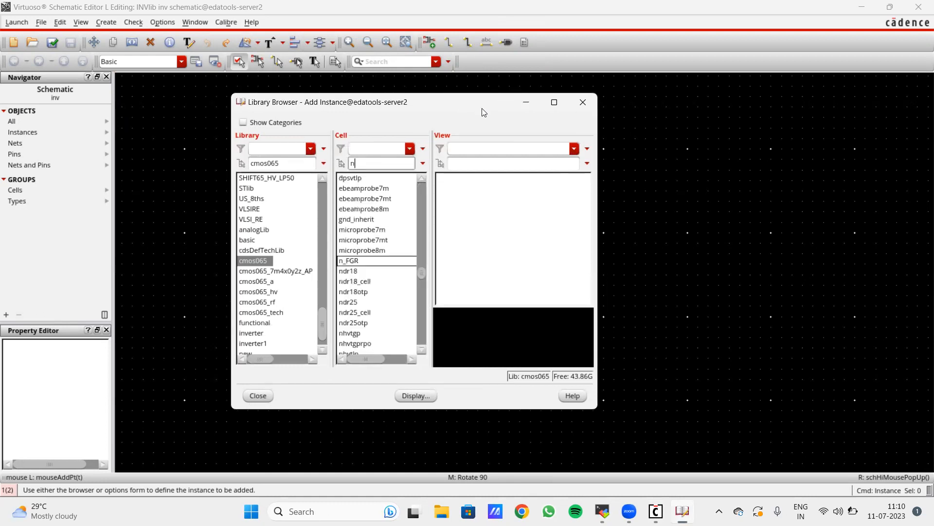
type("s")
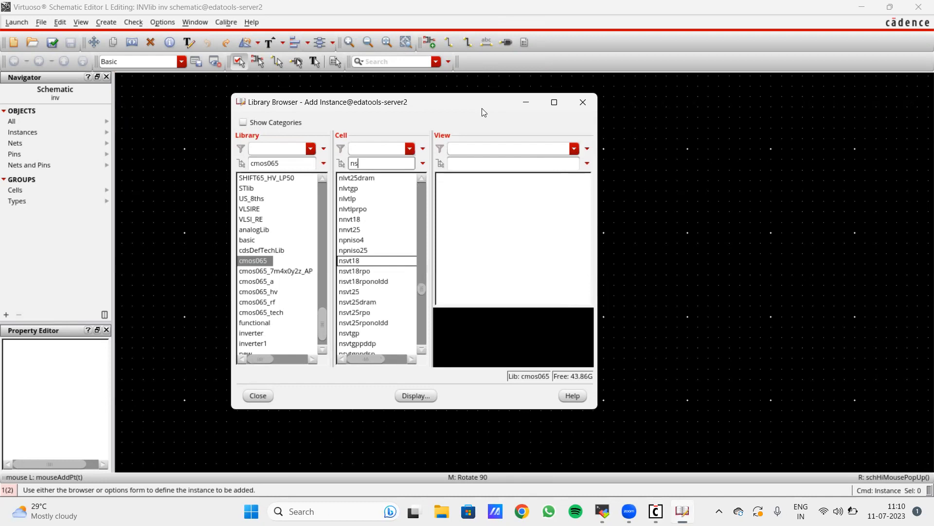
type("vtlp")
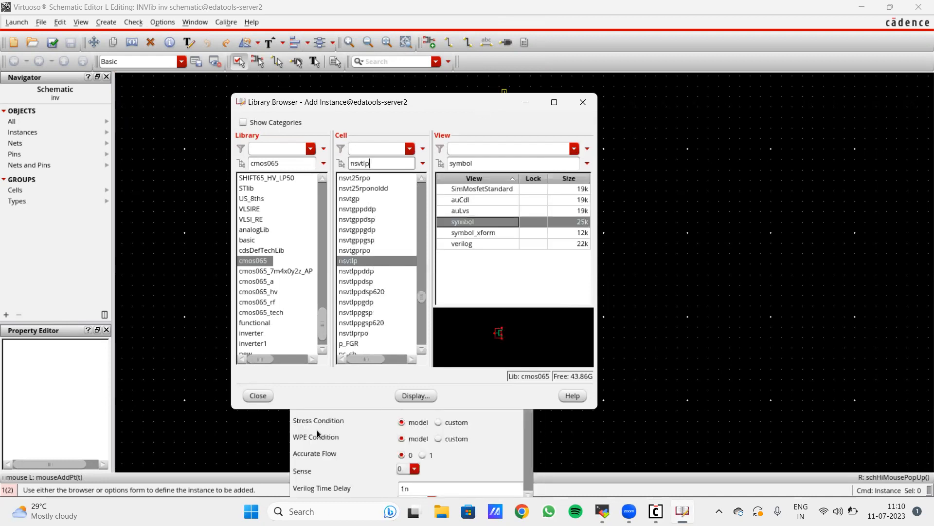
left_click(261, 398)
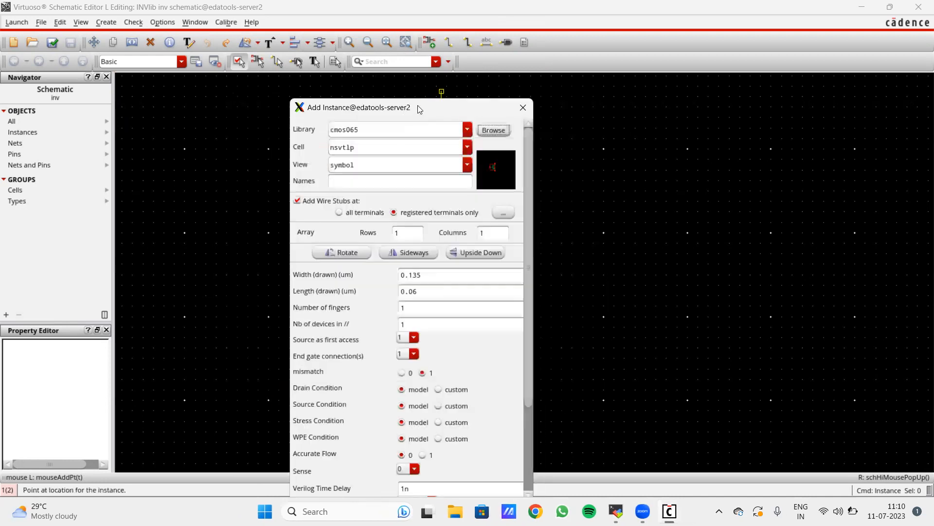
- Review the nsvtlp parameters: width 0.135, length 0.06, fingers
left_click_drag(417, 105, 267, 61)
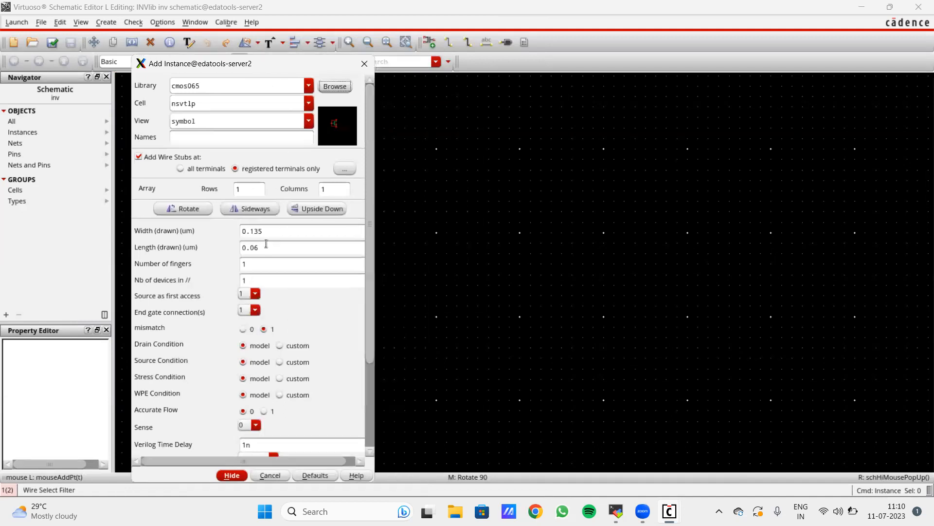
double_click(267, 232)
double_click(266, 247)
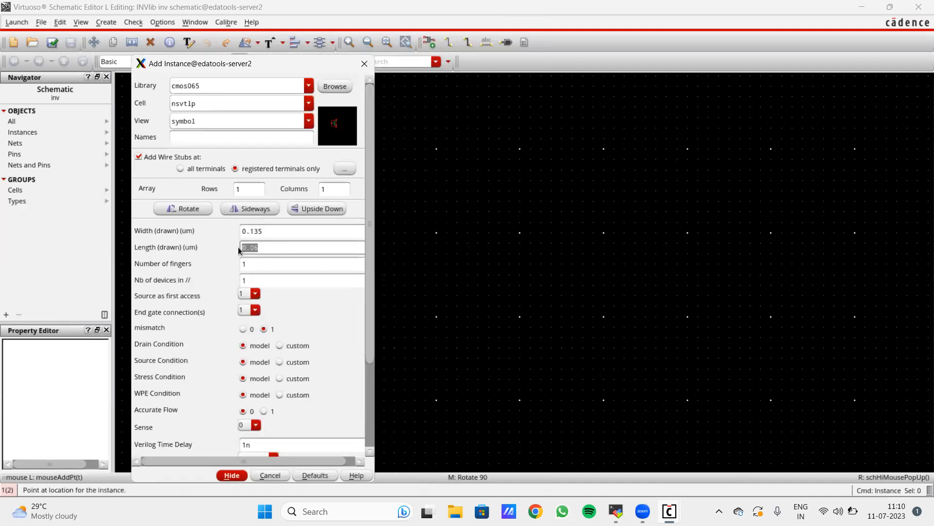
double_click(258, 263)
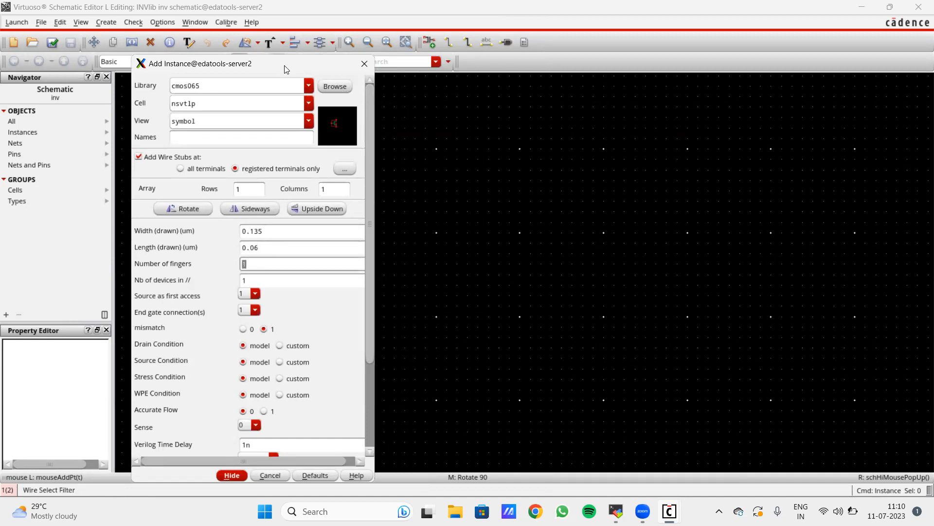
left_click_drag(284, 64, 280, 60)
left_click(249, 277)
scroll(298, 314, "down", 3)
scroll(298, 314, "down", 2)
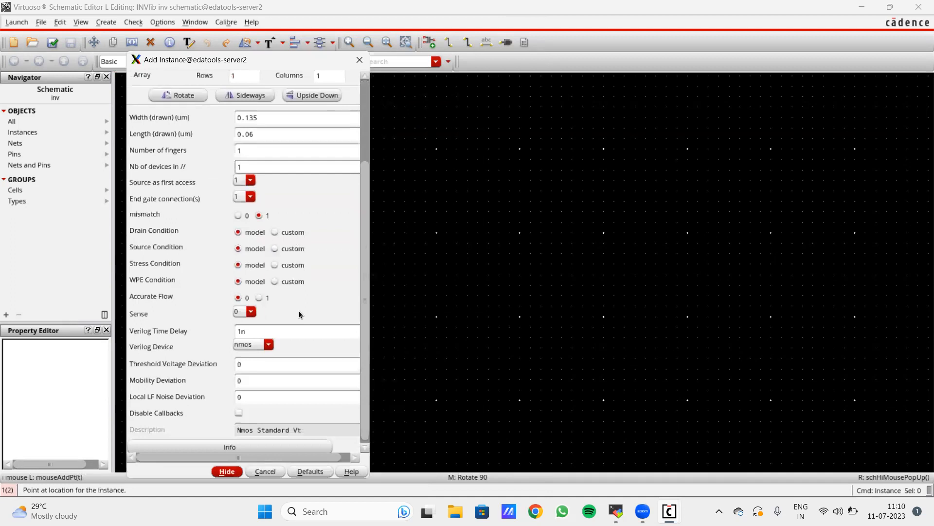
scroll(298, 314, "up", 5)
- Place the nsvtlp transistor M0 on the canvas and select it for inspection
left_click(235, 473)
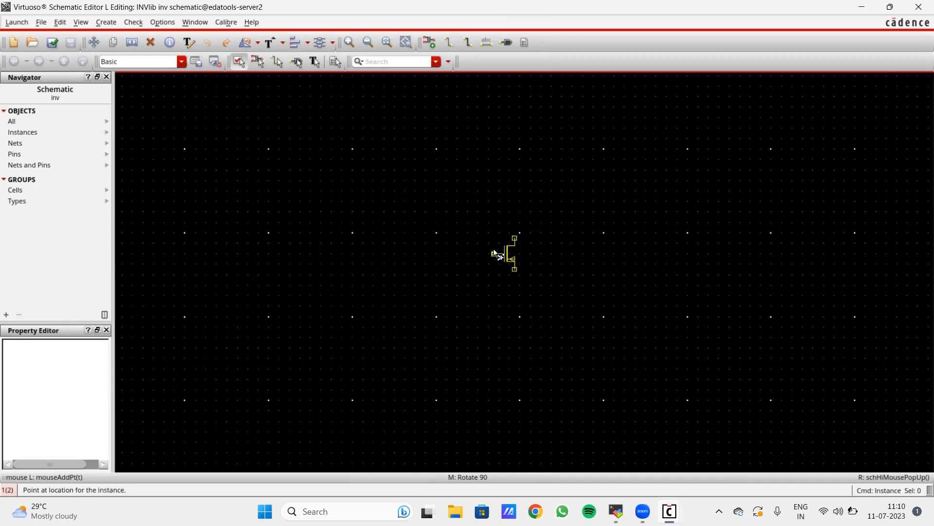
left_click(500, 252)
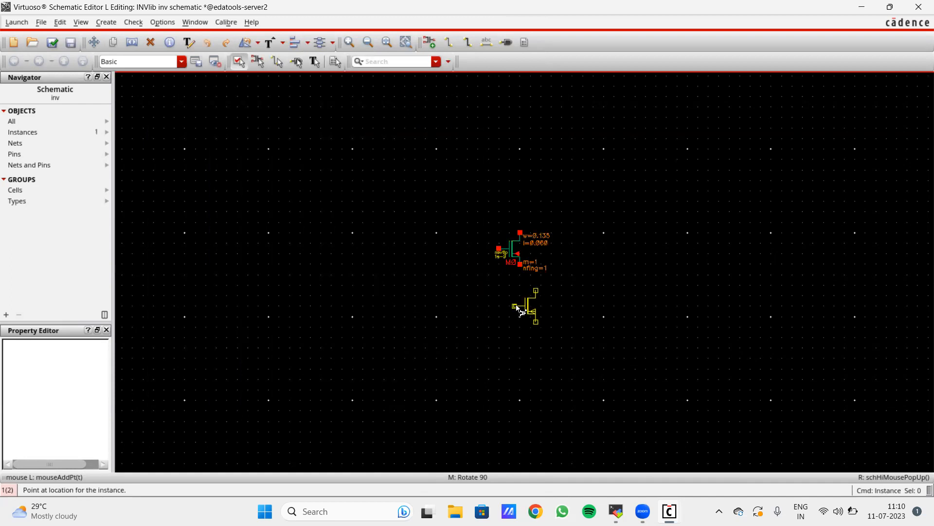
key("Escape")
scroll(521, 258, "up", 3)
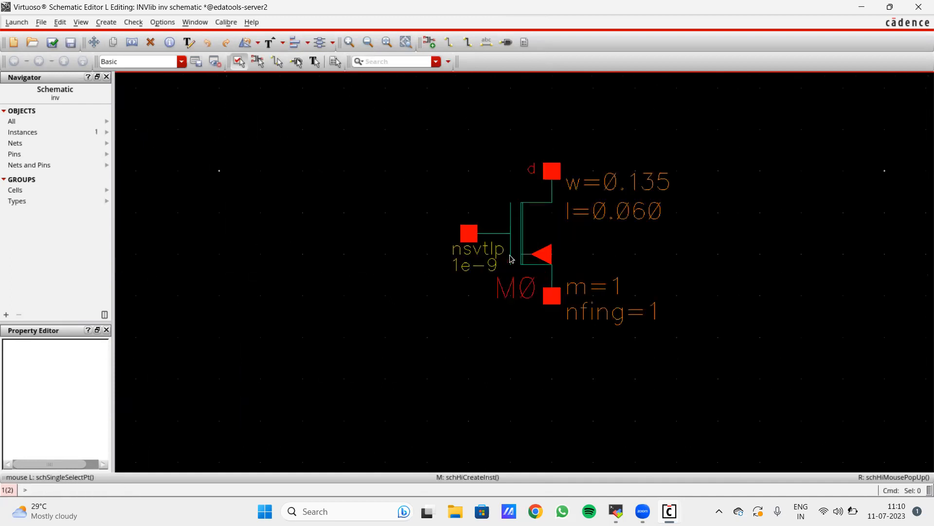
left_click(521, 258)
scroll(759, 228, "down", 5)
scroll(757, 224, "up", 3)
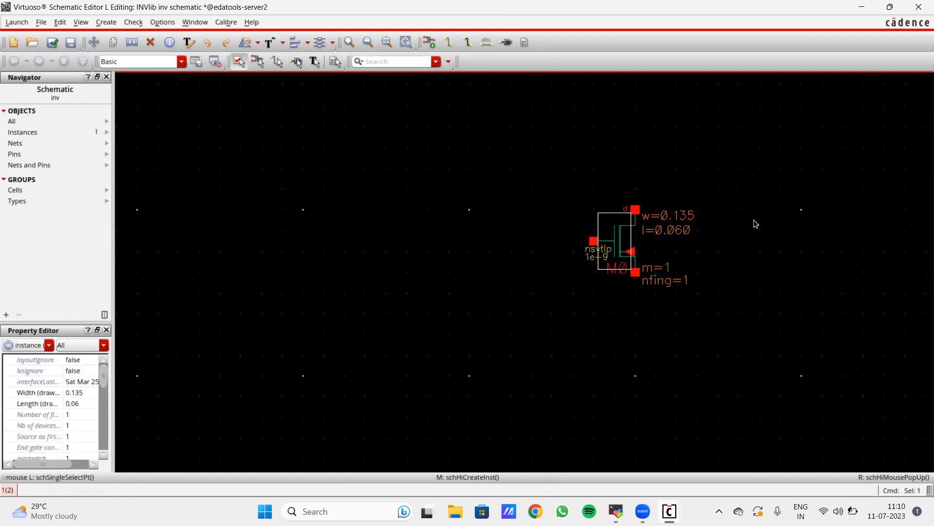
scroll(730, 182, "up", 3)
scroll(730, 182, "down", 3)
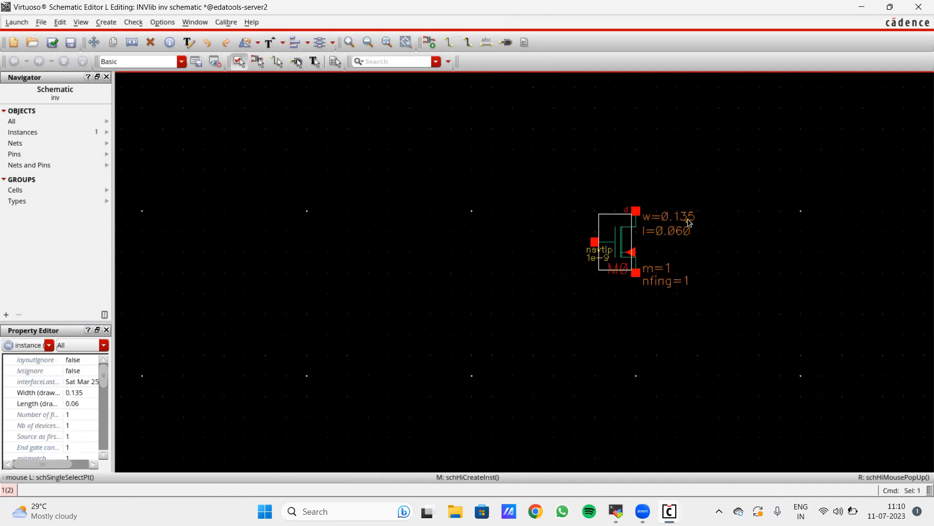
scroll(719, 232, "up", 2)
scroll(646, 244, "down", 2)
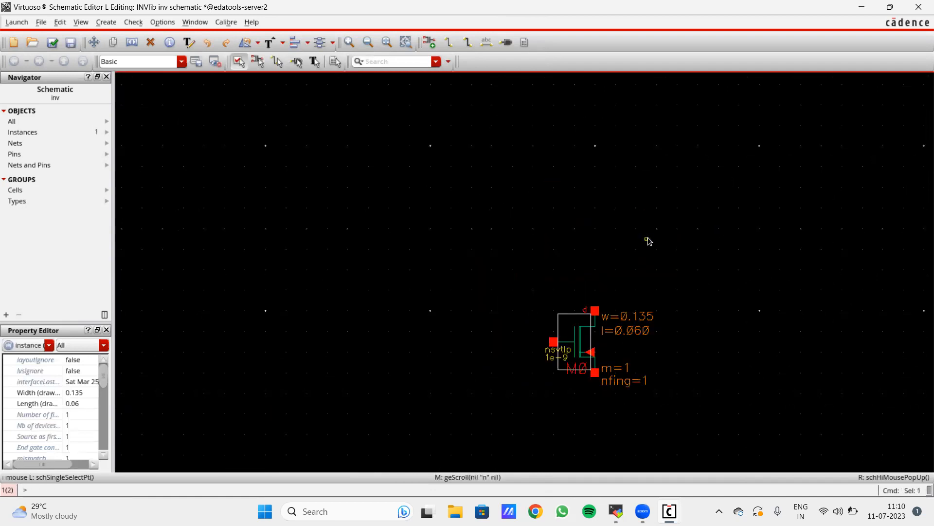
- Switch the instance cell to psvtlp with width 0.27 and place M1 above M0
key("i")
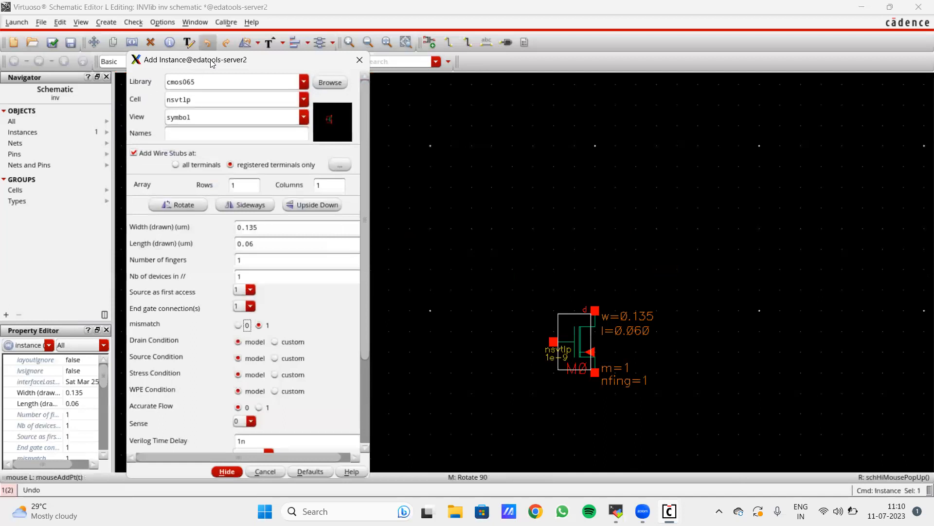
left_click_drag(190, 102, 154, 104)
type("psvtlp")
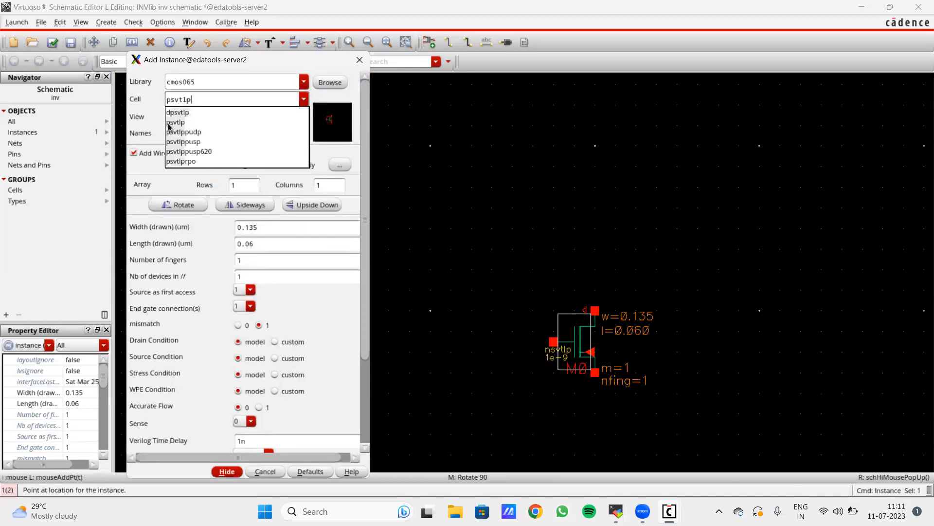
left_click(171, 122)
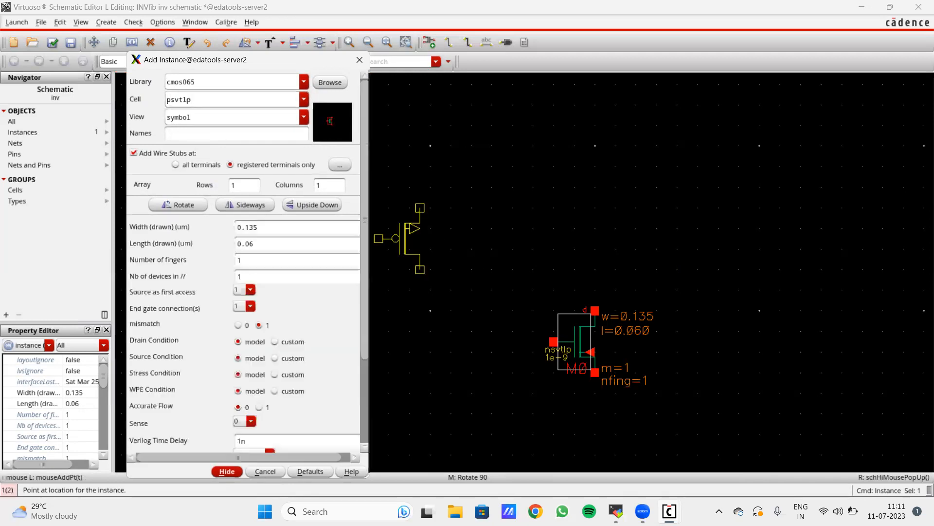
left_click(265, 229)
key("BackSpace")
key("BackSpace")
key("BackSpace")
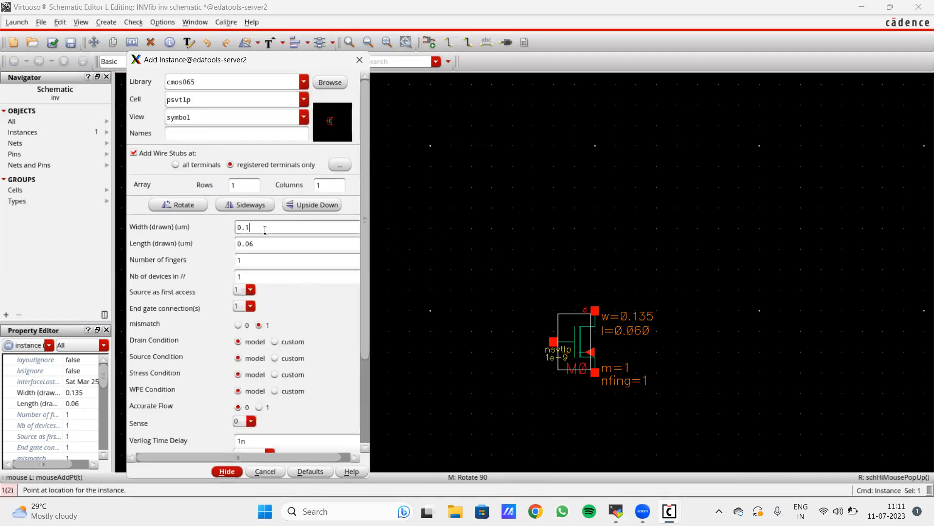
type("27")
left_click(238, 472)
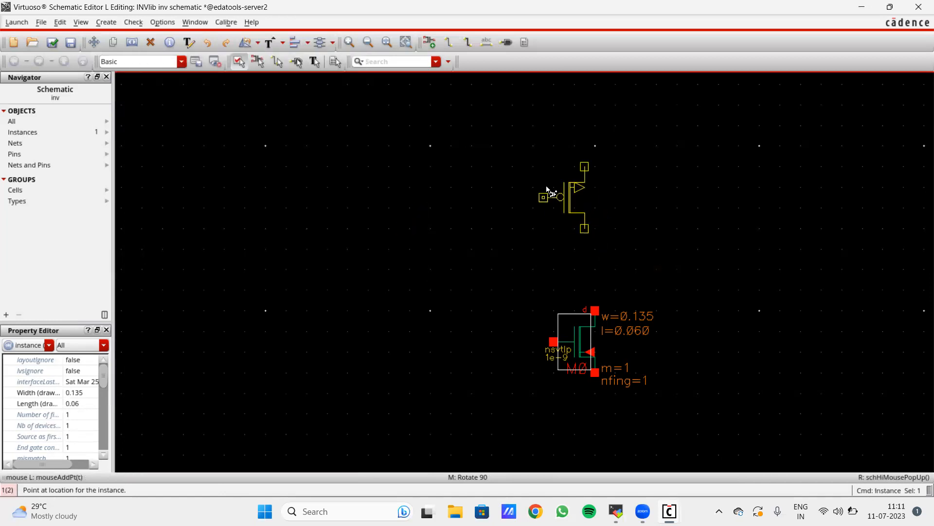
key("Escape")
left_click(589, 237)
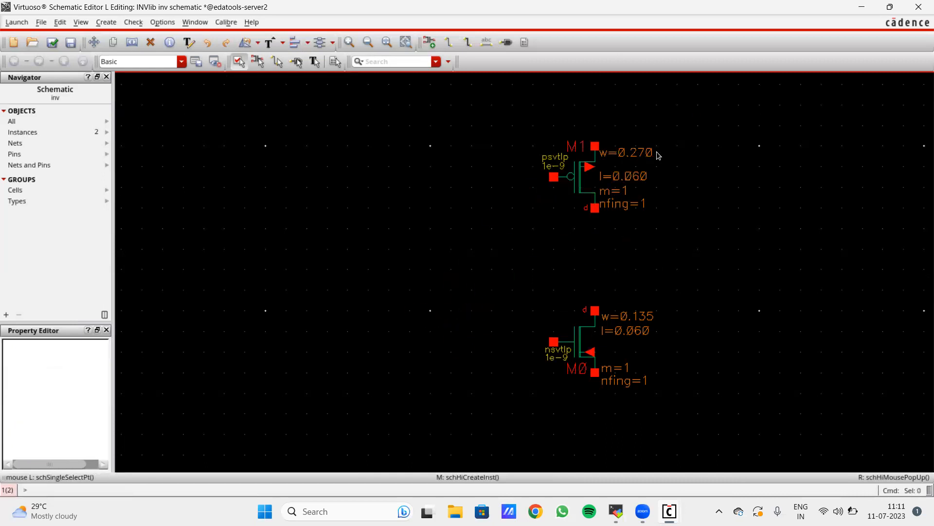
- Wire M1's drain to M0's drain and M1's gate to M0's gate
key("w")
left_click(595, 207)
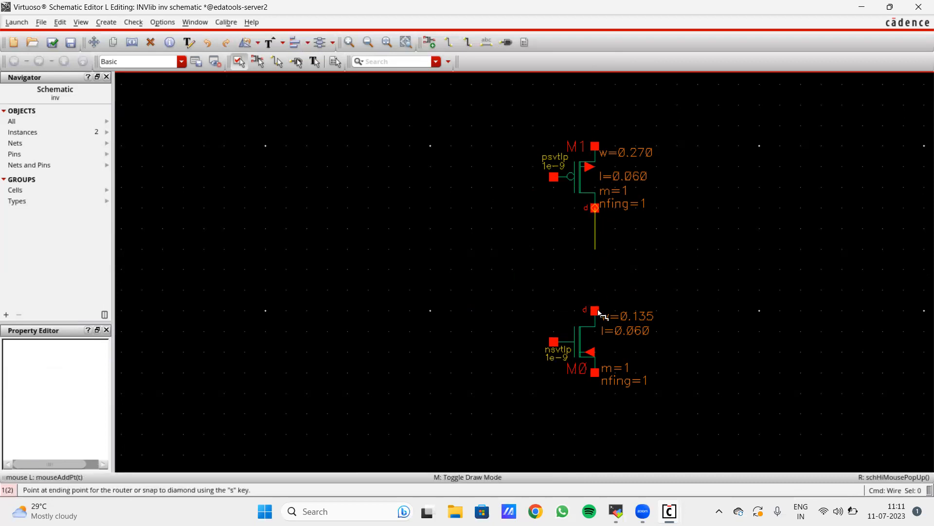
left_click(595, 310)
left_click(554, 178)
left_click(553, 344)
key("Escape")
scroll(630, 192, "down", 2, "ctrl")
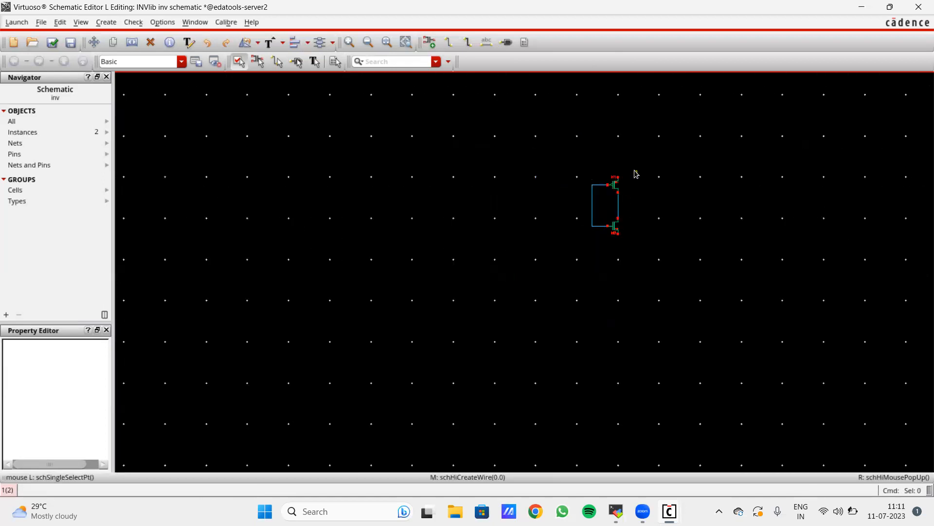
scroll(636, 173, "up", 1, "ctrl")
- Cancel stray instance and wire commands, then start defining the vdd pin
key("i")
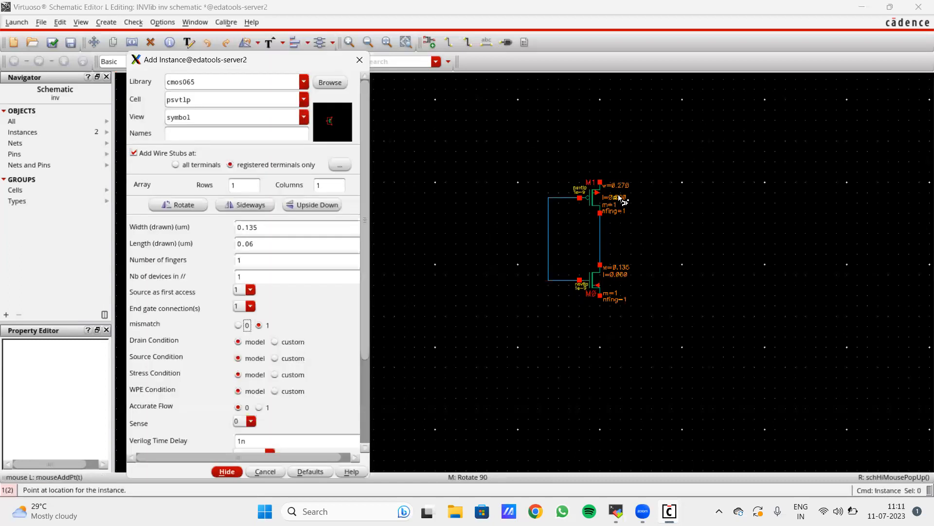
left_click(360, 60)
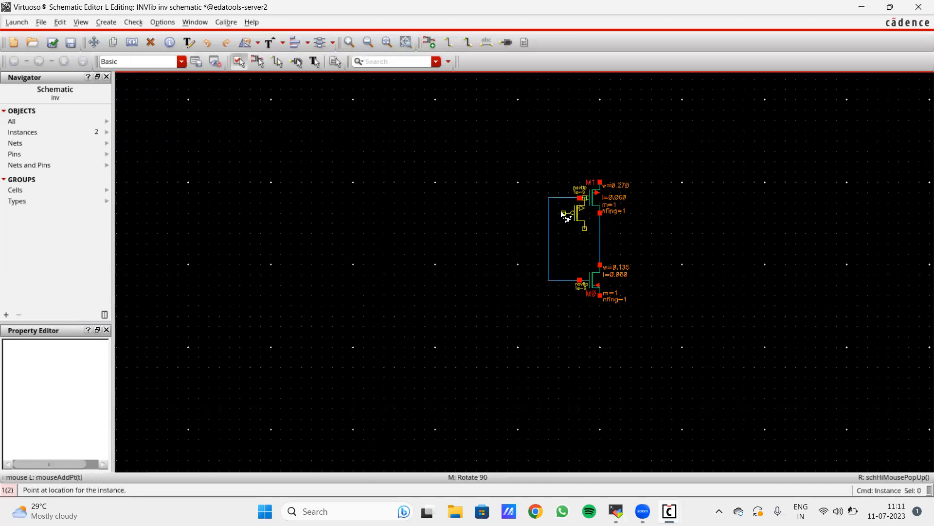
key("w")
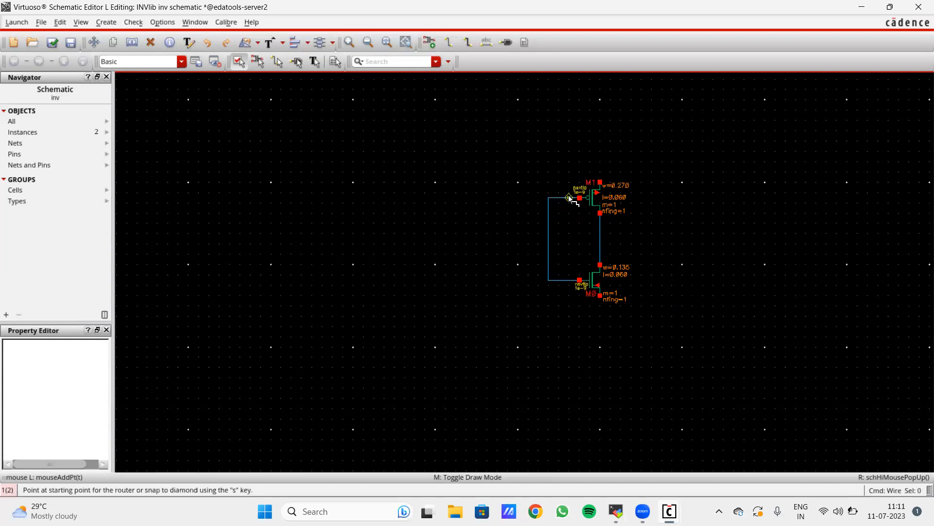
scroll(571, 199, "up", 3, "ctrl")
scroll(572, 247, "down", 1, "ctrl")
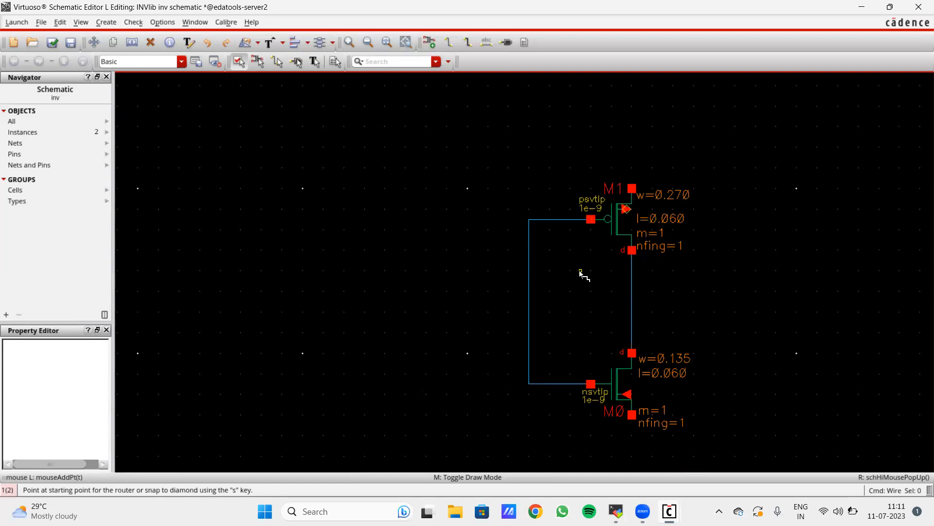
key("Escape")
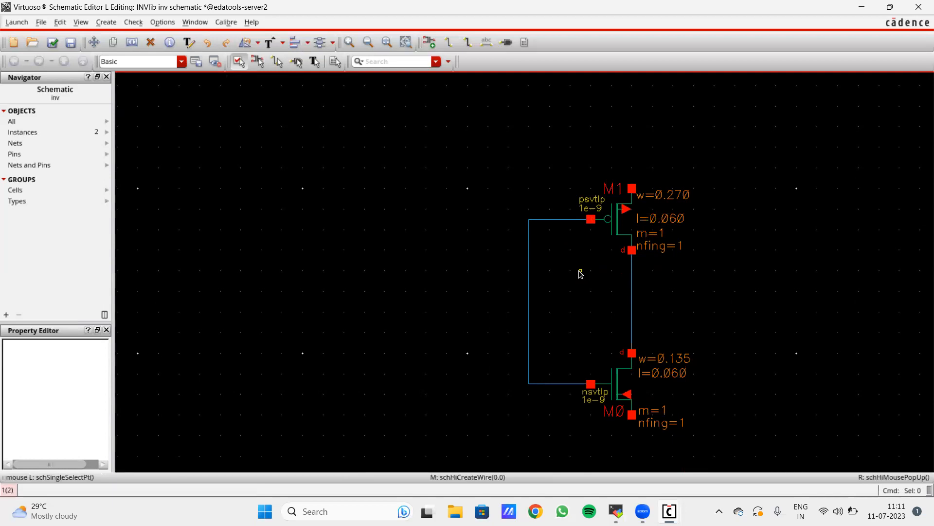
scroll(581, 274, "down", 2, "ctrl")
scroll(621, 302, "up", 1, "ctrl")
scroll(580, 187, "up", 1, "ctrl")
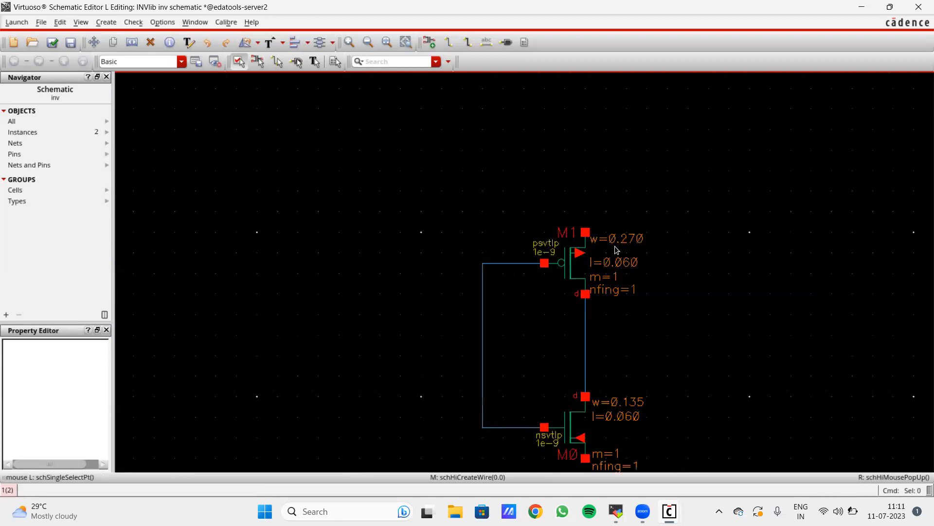
scroll(593, 295, "down", 1, "ctrl")
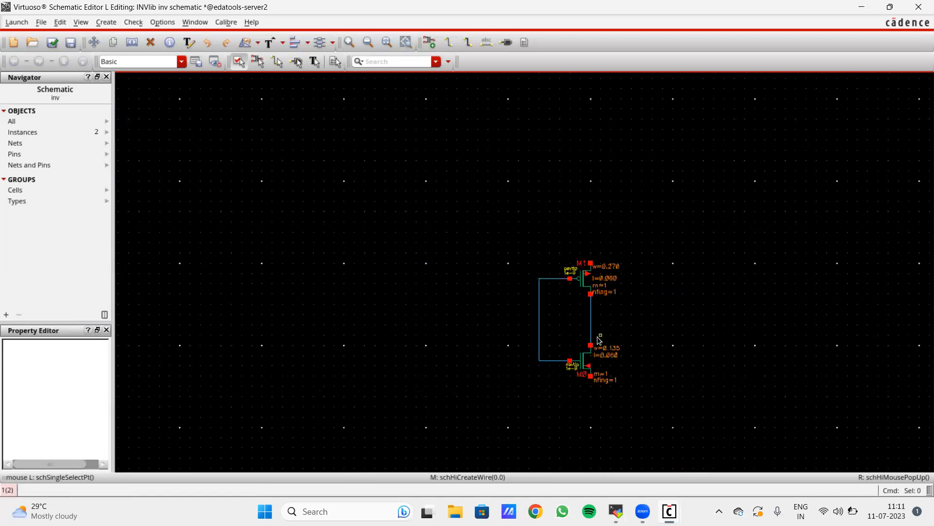
key("p")
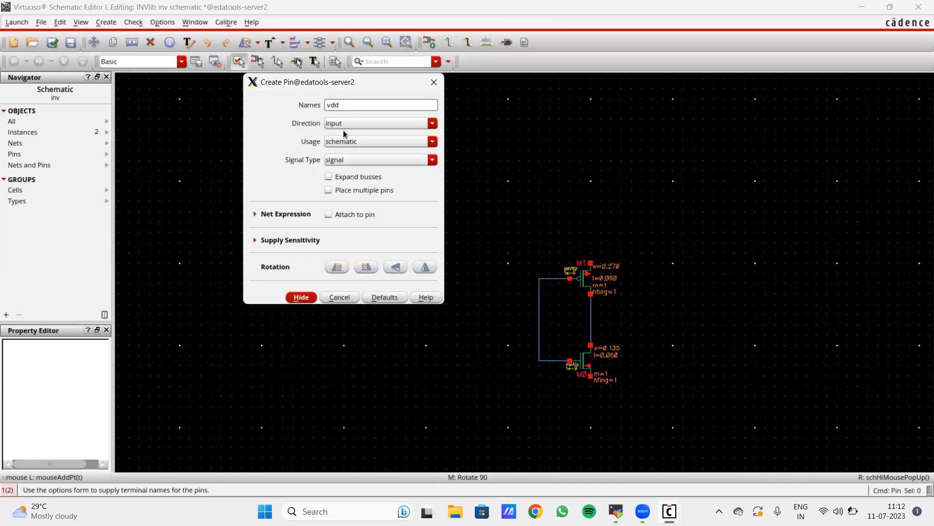
left_click(342, 123)
- Make vdd a power-type pin and place it above M1
left_click(341, 133)
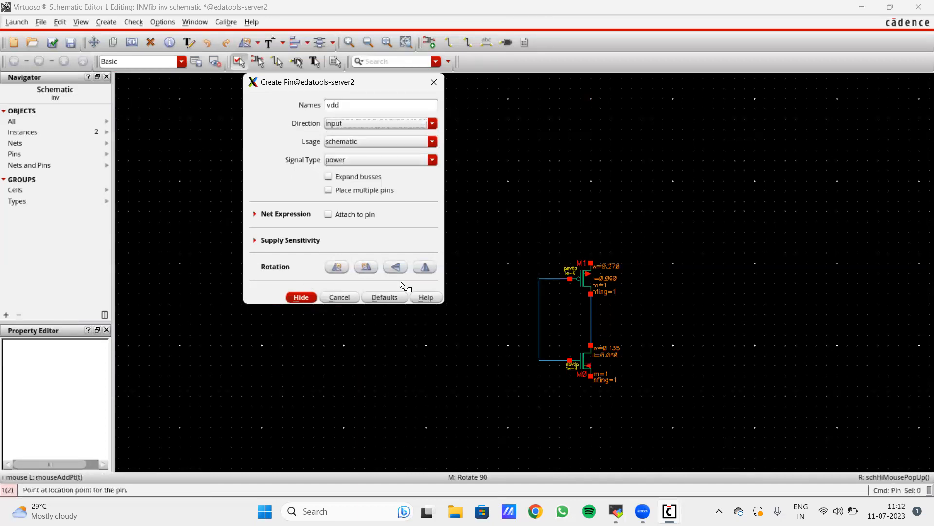
left_click(302, 296)
scroll(584, 224, "up", 2, "ctrl")
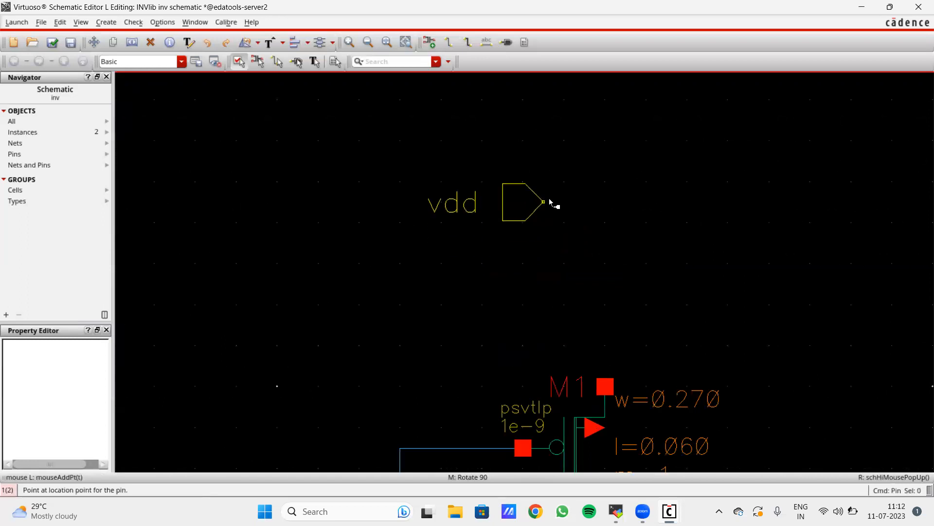
left_click(554, 205)
scroll(549, 277, "down", 1, "ctrl")
scroll(550, 277, "down", 2)
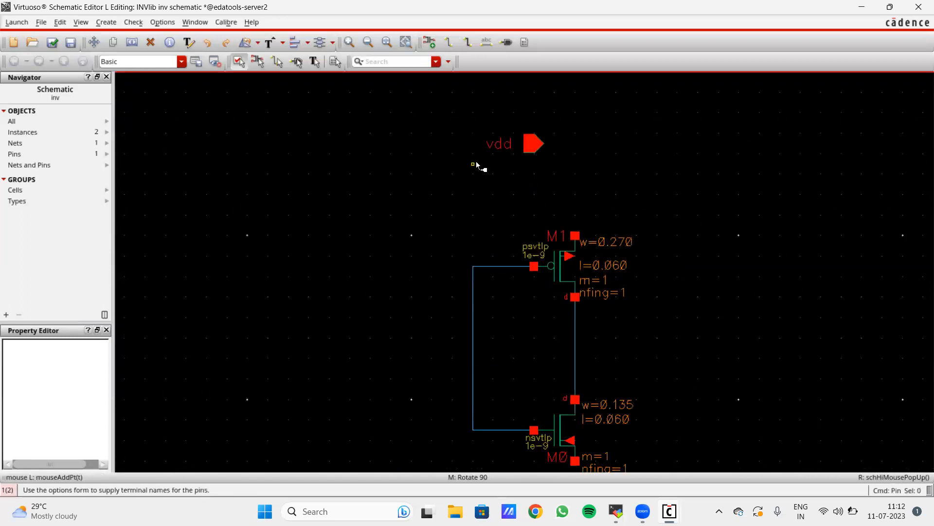
- Add a ground-type gnd pin below M0
key("F3")
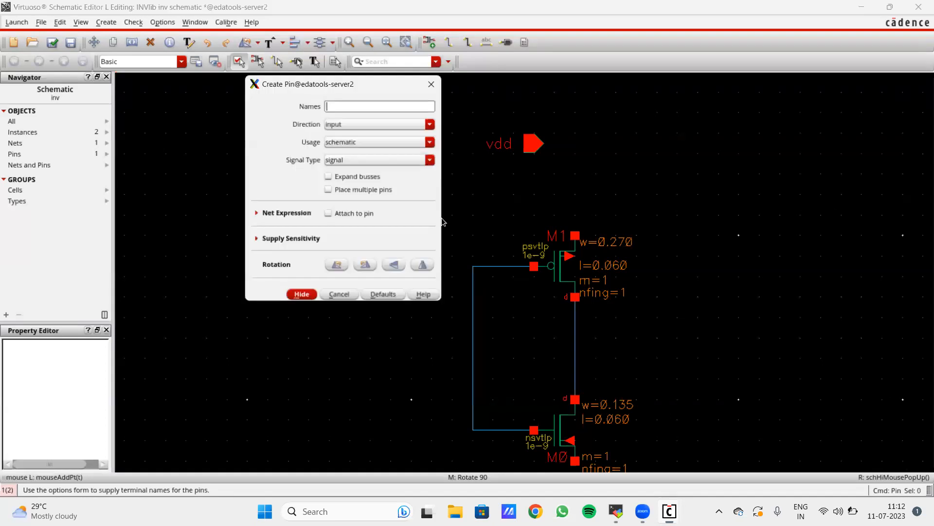
type("gnd")
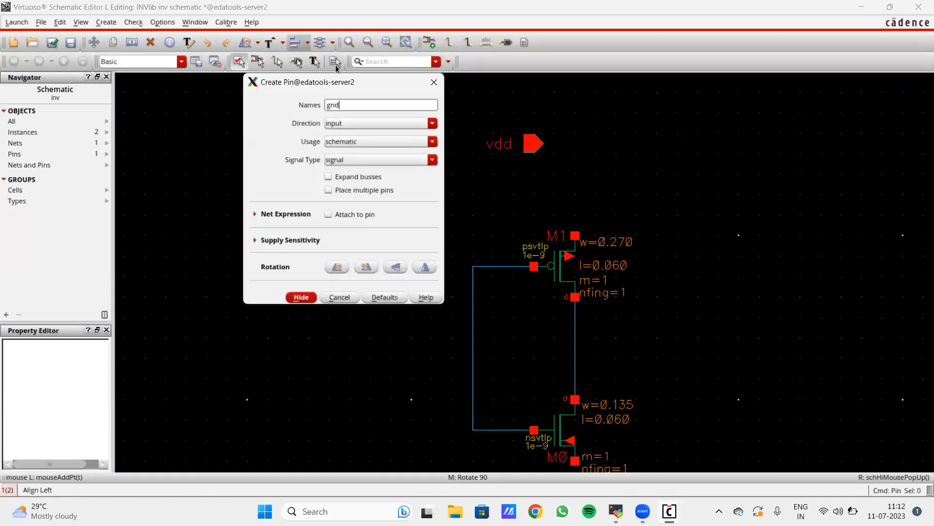
left_click(357, 124)
left_click(349, 153)
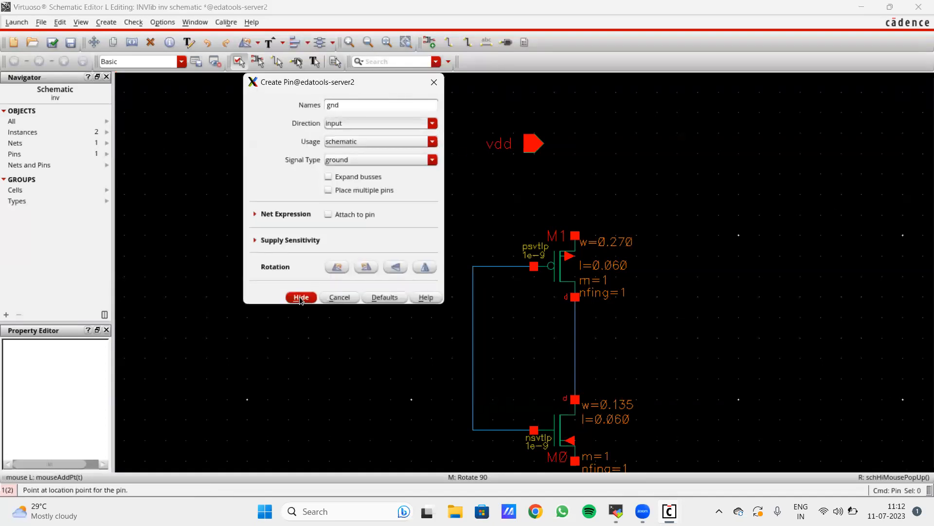
left_click(301, 297)
scroll(546, 312, "down", 2)
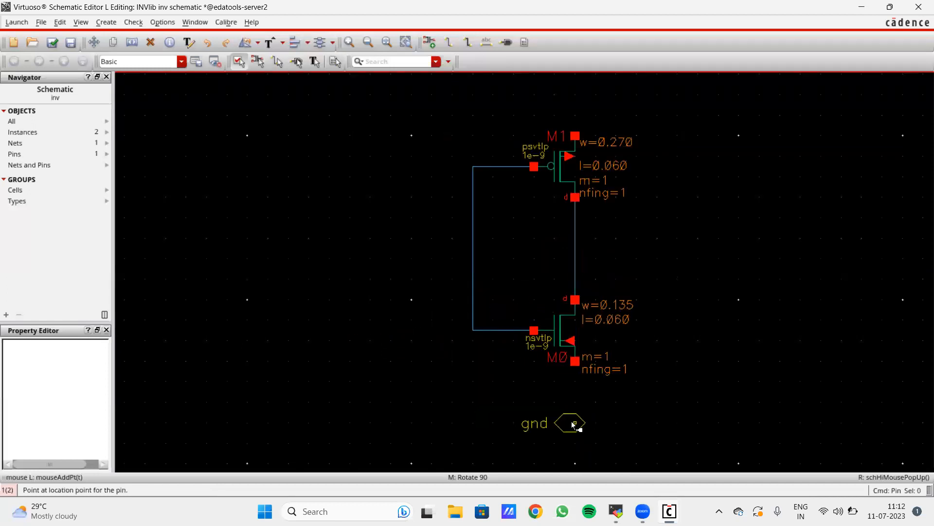
left_click(575, 423)
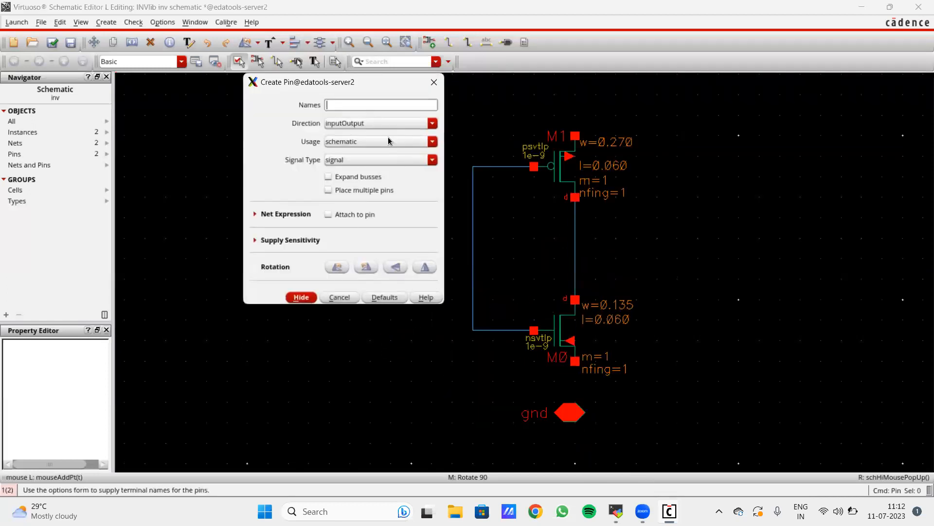
- Add input pin in on the left and output pin out on the right
type("in")
left_click(369, 124)
left_click(350, 130)
left_click(353, 244)
left_click(366, 126)
left_click(363, 140)
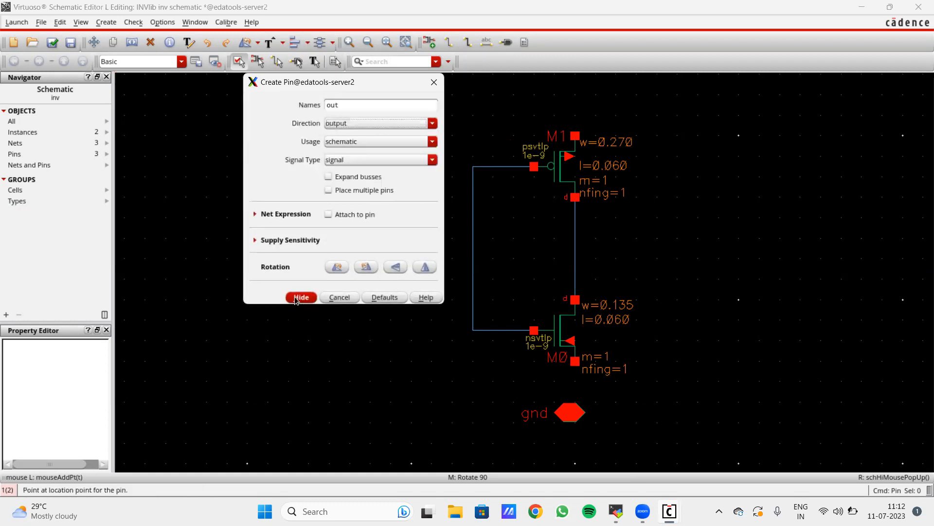
left_click(696, 241)
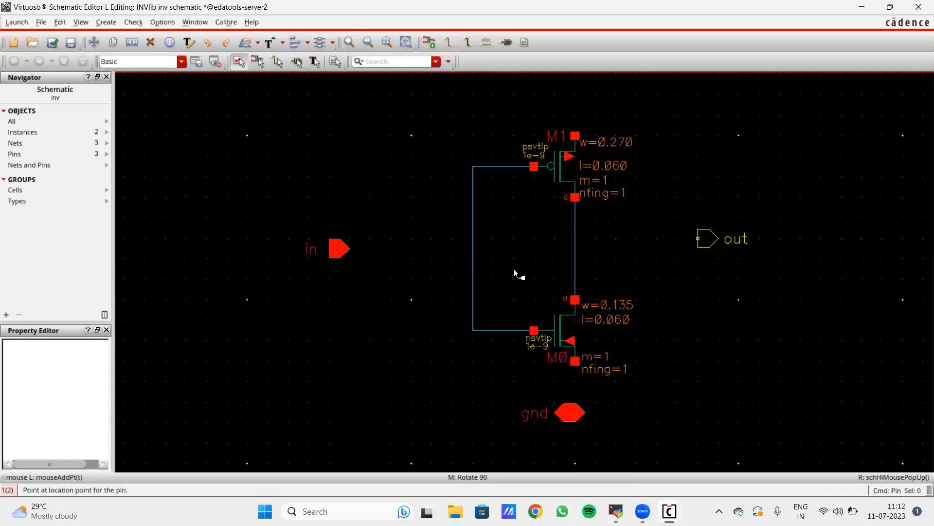
scroll(508, 220, "down", 2)
scroll(486, 219, "up", 2)
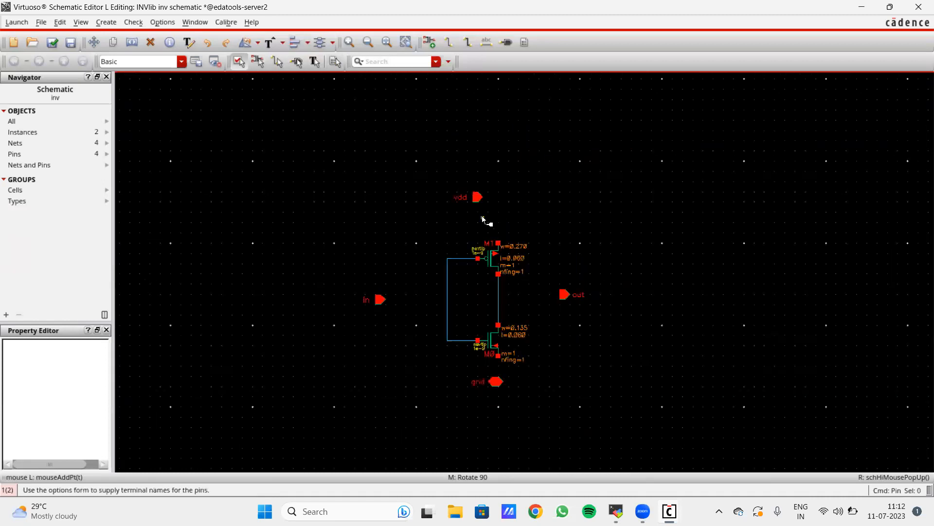
- Wire vdd to M1's source, in to both gates, the drain node to out, and M0's source to gnd
key("w")
left_click(479, 182)
left_click(514, 274)
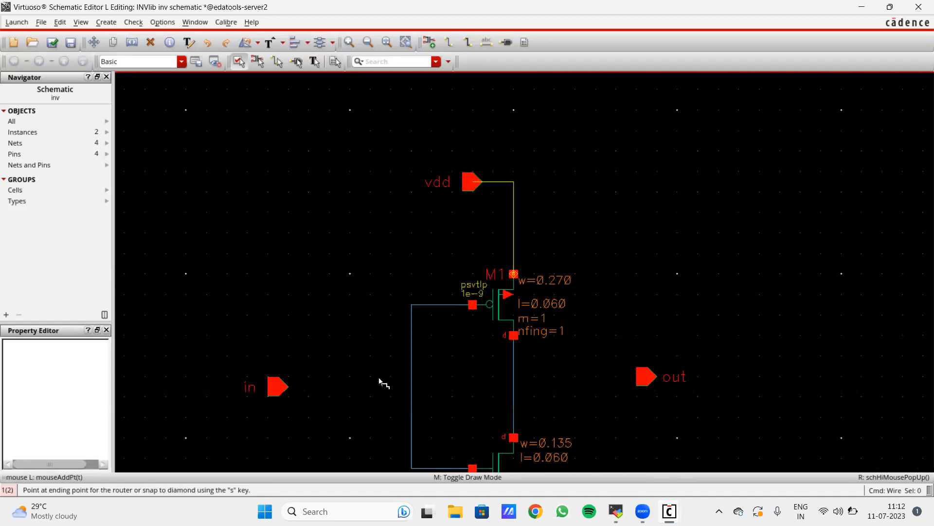
left_click(279, 386)
left_click(411, 387)
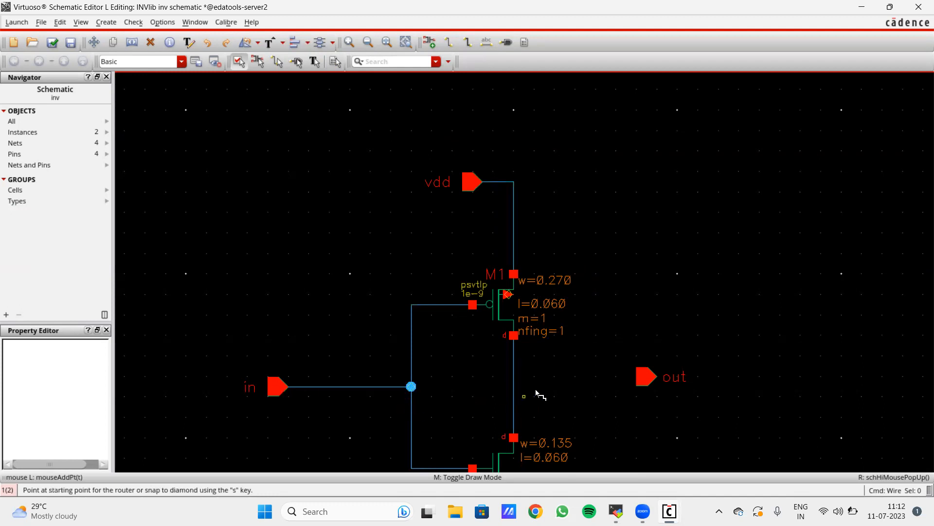
left_click(514, 387)
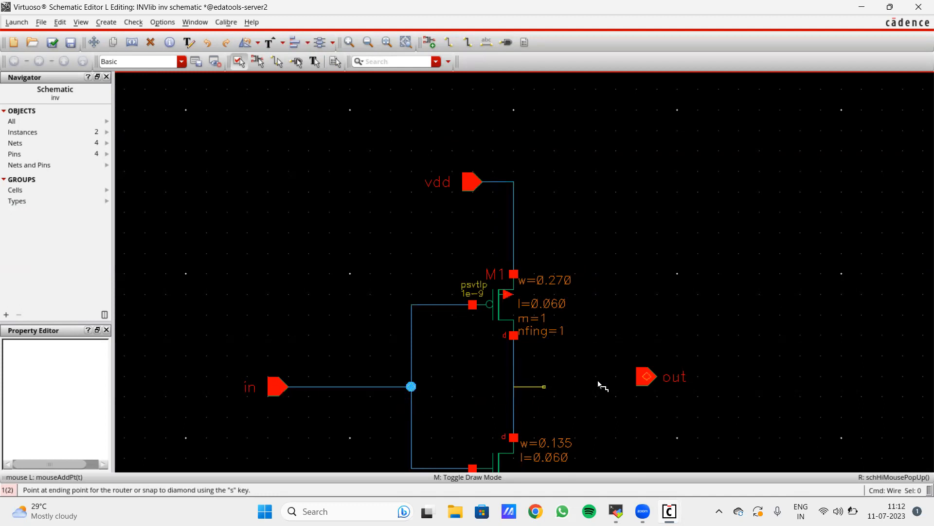
left_click(644, 376)
scroll(592, 391, "down", 1)
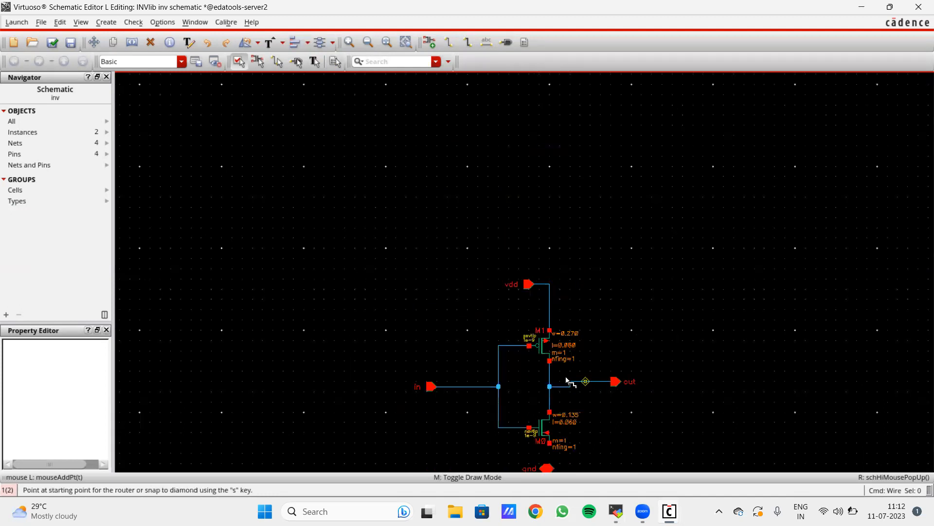
scroll(568, 382, "down", 3)
scroll(559, 286, "up", 2, "ctrl")
left_click(549, 205)
left_click(539, 296)
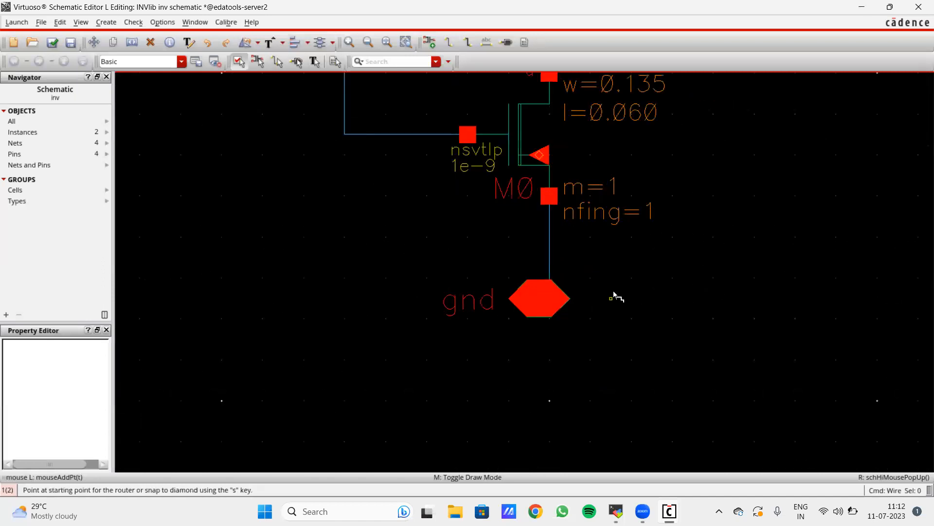
scroll(615, 293, "down", 2, "ctrl")
key("Escape")
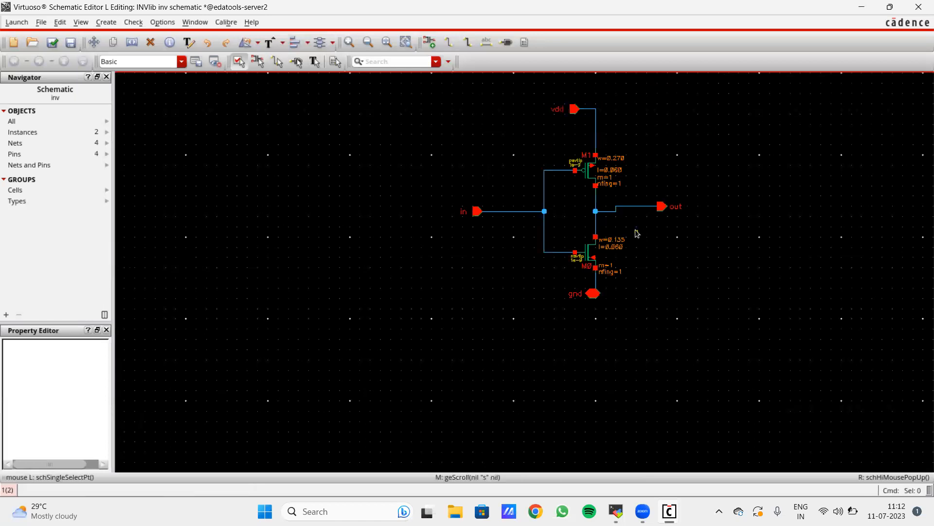
scroll(628, 204, "up", 1, "ctrl")
scroll(628, 202, "up", 1)
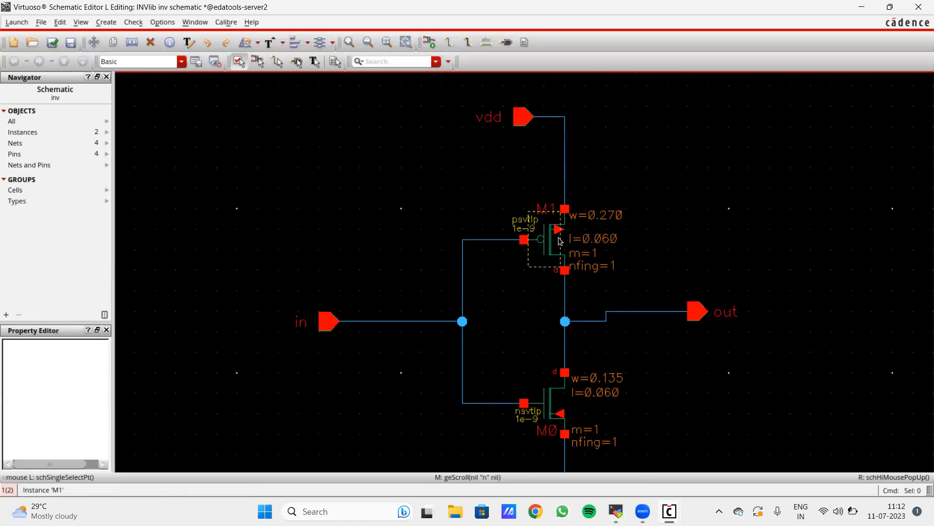
- Tie the bulk terminals of M1 and M0 to their sources
key("w")
scroll(560, 230, "up", 1, "ctrl")
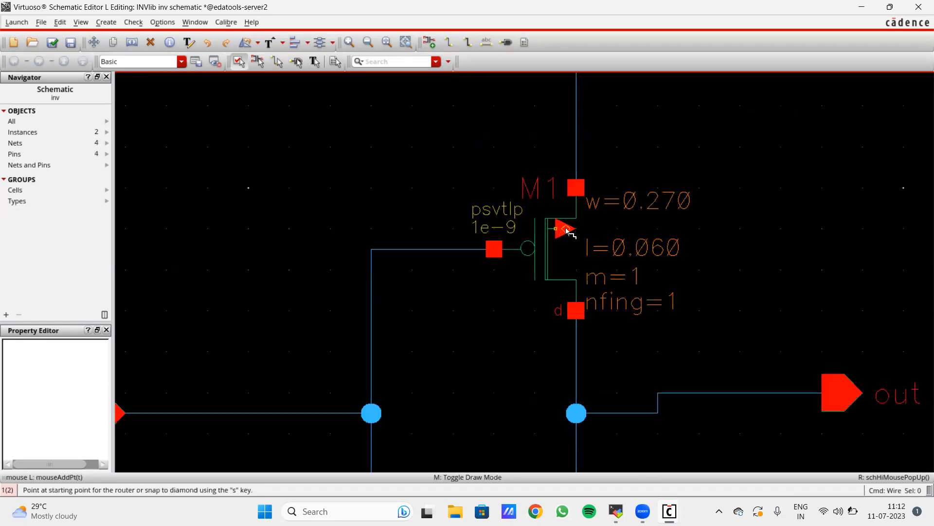
left_click(566, 232)
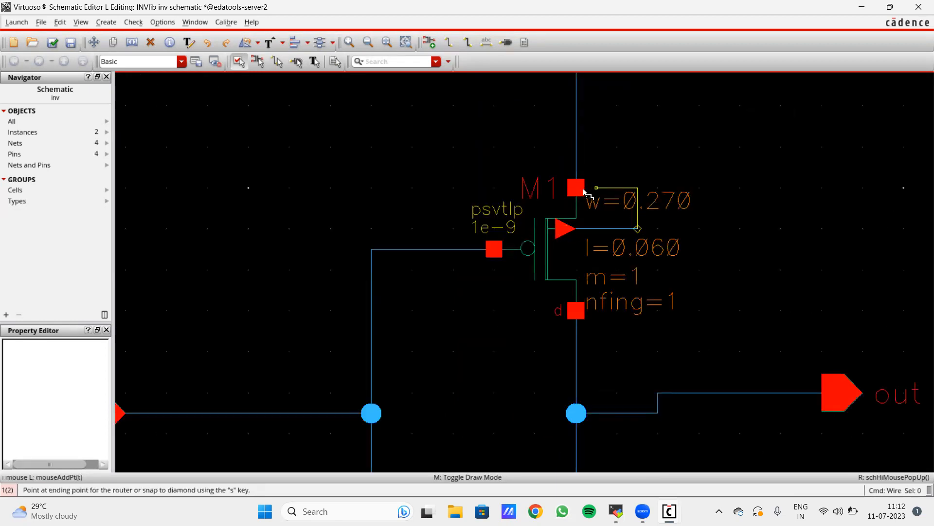
key("s")
scroll(650, 232, "down", 1, "ctrl")
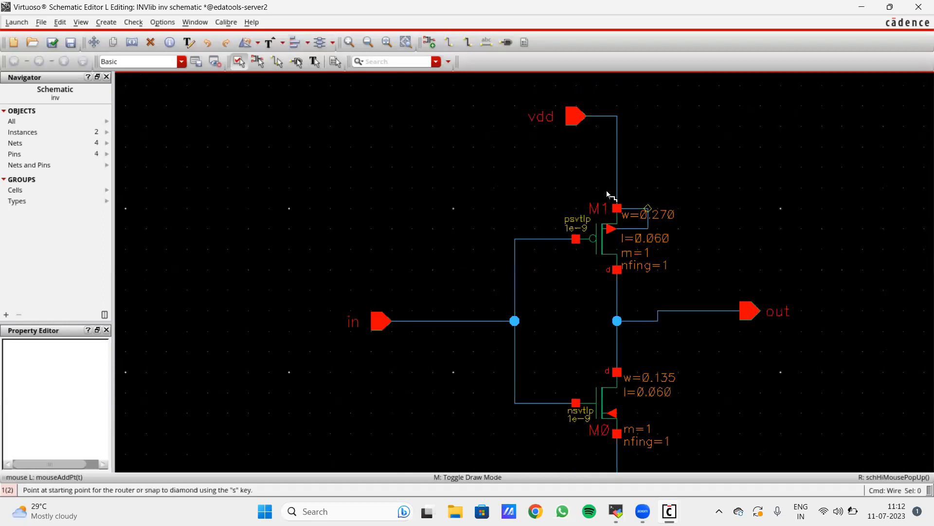
scroll(597, 155, "down", 1)
scroll(671, 355, "up", 1, "ctrl")
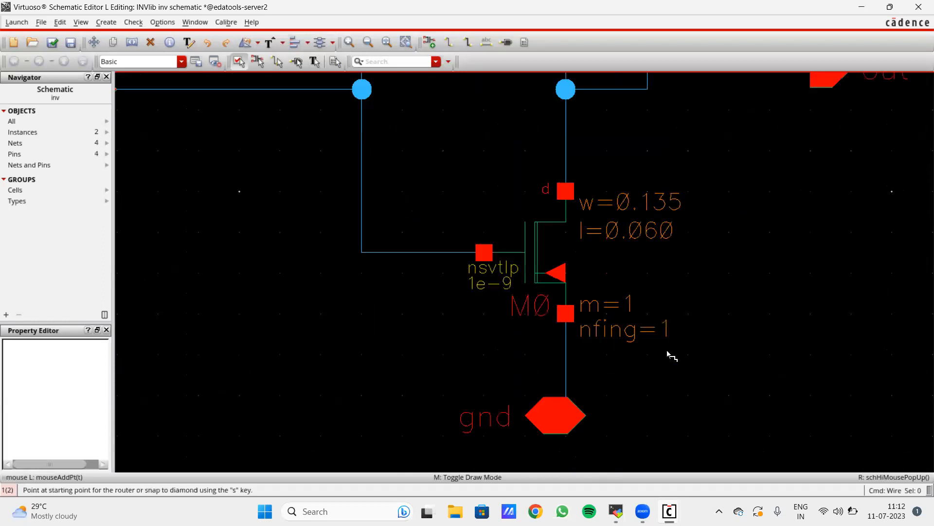
left_click(560, 275)
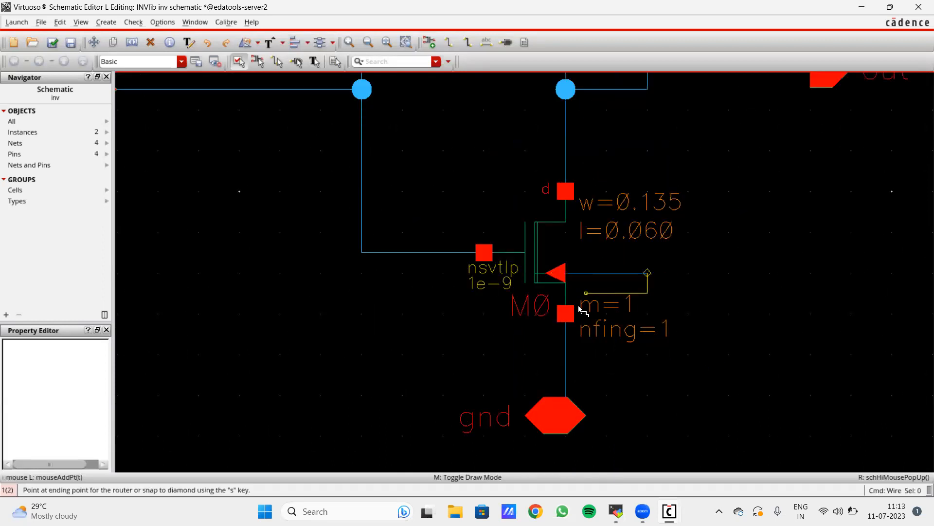
key("s")
scroll(750, 335, "down", 2, "ctrl")
key("Escape")
scroll(813, 298, "up", 1, "ctrl")
scroll(804, 295, "right", 1)
scroll(804, 294, "up", 1)
scroll(649, 298, "left", 1)
scroll(649, 273, "down", 1)
scroll(653, 298, "up", 1)
scroll(656, 317, "down", 1, "ctrl")
scroll(647, 263, "down", 1)
scroll(647, 263, "up", 1, "ctrl")
scroll(647, 264, "down", 1, "ctrl")
scroll(648, 261, "up", 1)
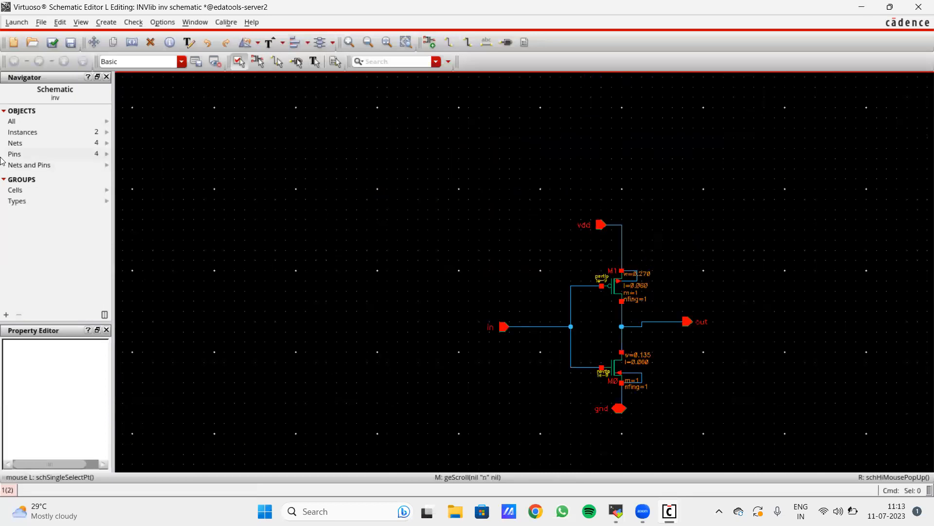
- Run Check and Save on the inverter schematic and look over the result
left_click(53, 43)
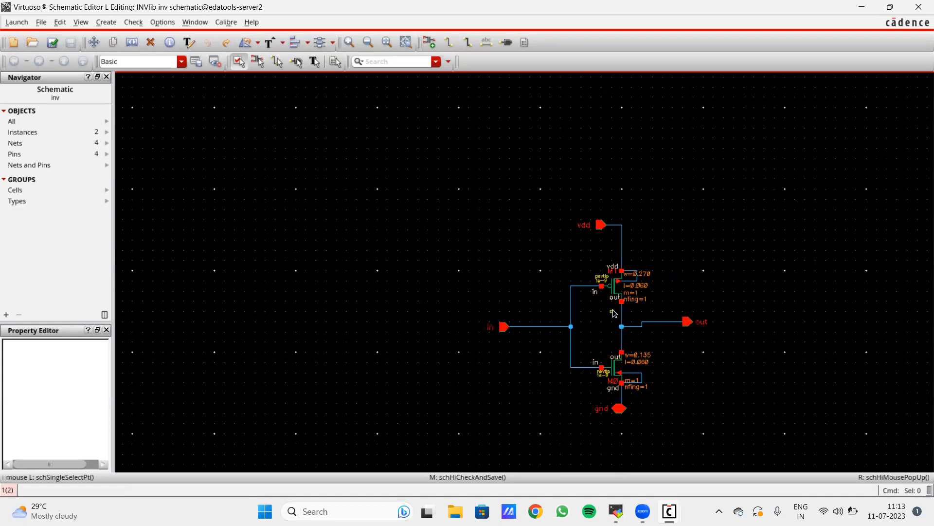
key("Down")
key("Right")
key("Up")
key("Left")
key("Down")
scroll(628, 210, "up", 2)
scroll(640, 211, "down", 3)
scroll(681, 239, "up", 1)
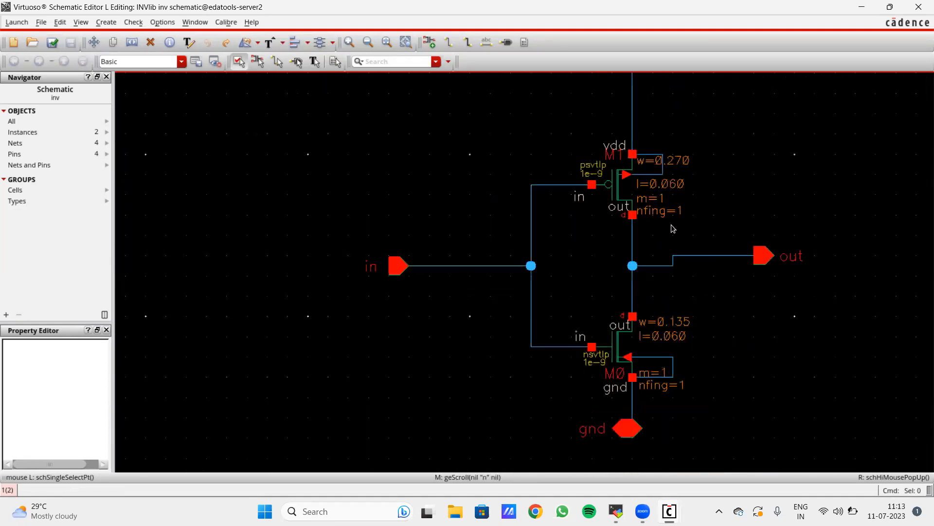
- Delete the out pin's wire and junction, then re-check the schematic and dismiss the warning
key("Delete")
left_click(701, 256)
left_click(664, 266)
key("Escape")
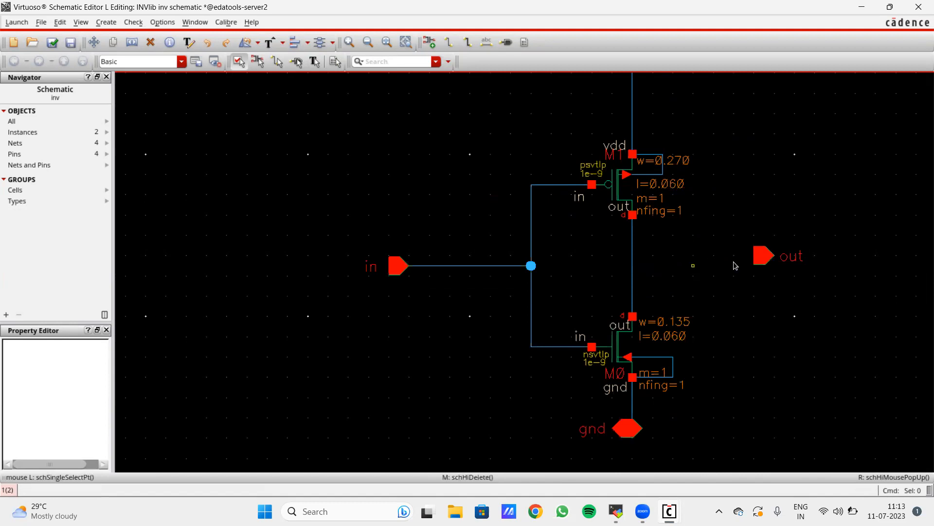
scroll(805, 252, "down", 1)
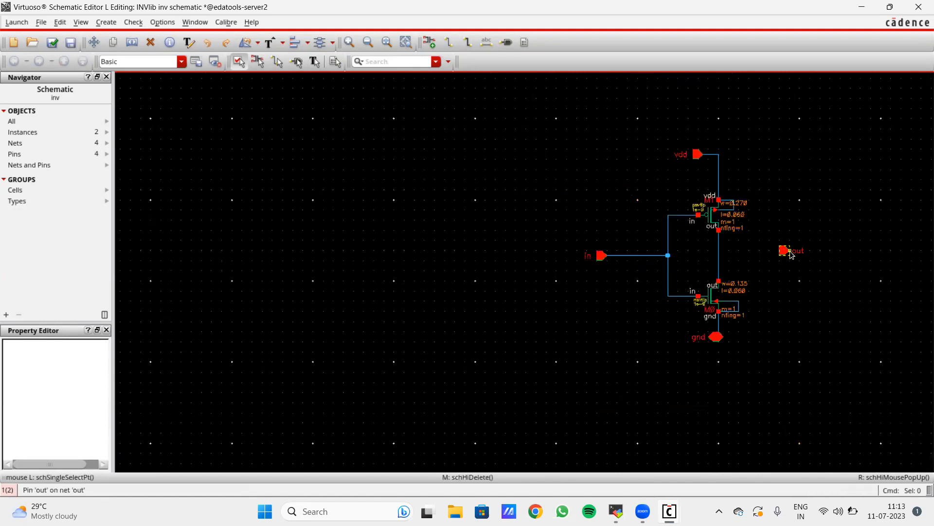
left_click(49, 44)
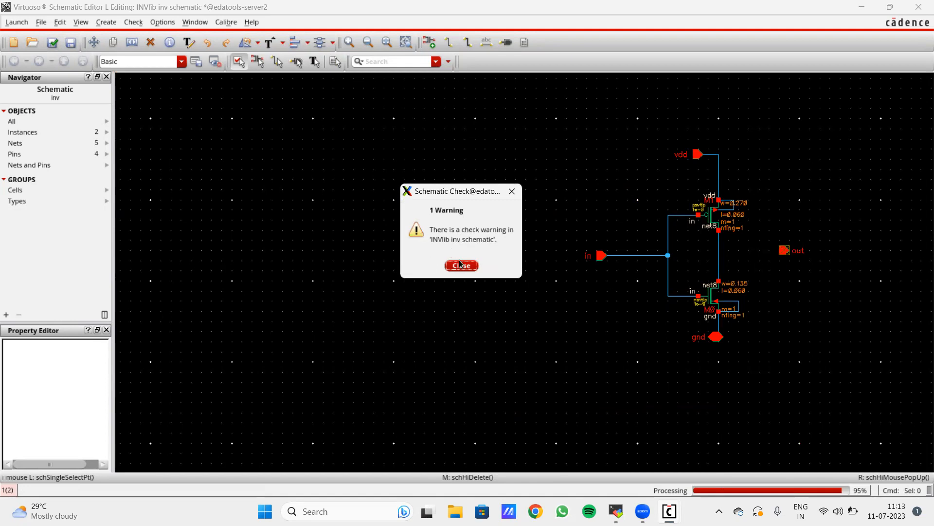
left_click(460, 265)
scroll(790, 258, "up", 1, "ctrl")
- Redraw the wire from the out pin to the drain line
key("w")
left_click(779, 252)
left_click(647, 252)
key("Escape")
scroll(566, 239, "down", 1, "ctrl")
- Check and save the rewired inverter schematic again, now with 4 nets
left_click(52, 42)
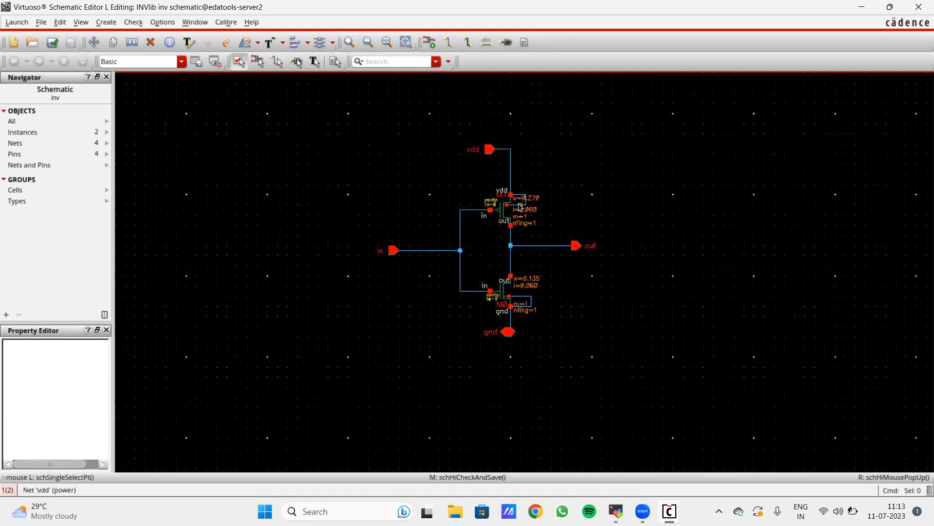
scroll(520, 207, "up", 1, "ctrl")
scroll(512, 228, "down", 1, "ctrl")
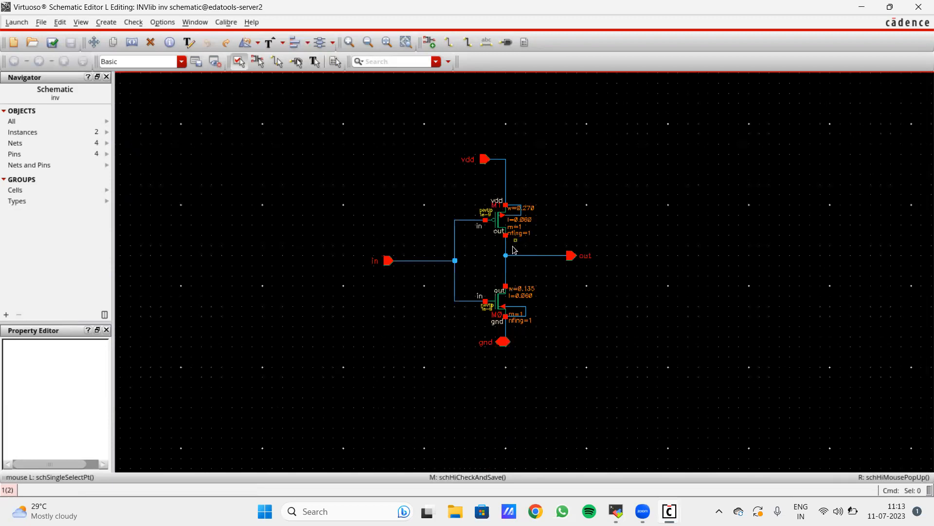
scroll(506, 252, "up", 1, "ctrl")
scroll(506, 252, "down", 1)
key("Up")
key("Left")
key("Down")
key("Right")
key("Up")
key("Down")
left_click(17, 22)
- Launch ADE L and accept the alternative licence for the session on all three prompts
left_click(20, 35)
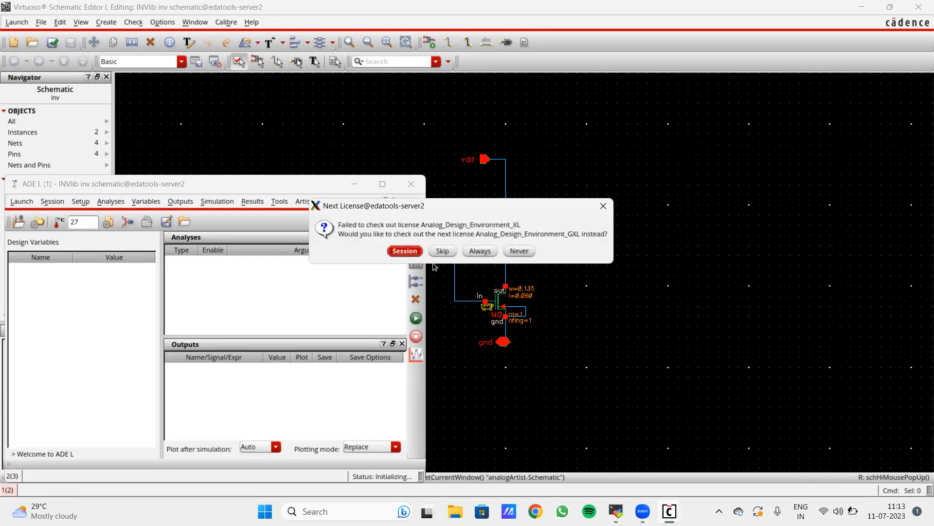
left_click(405, 252)
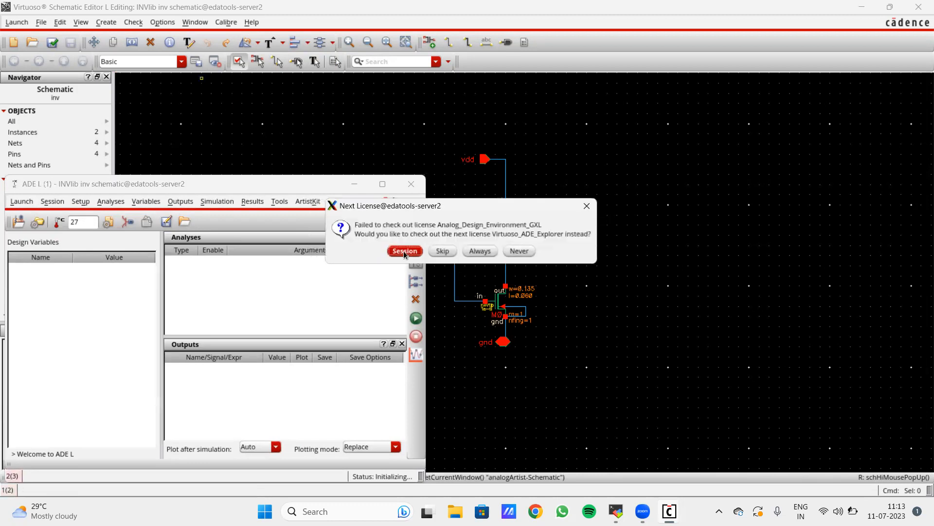
left_click(404, 250)
left_click(416, 252)
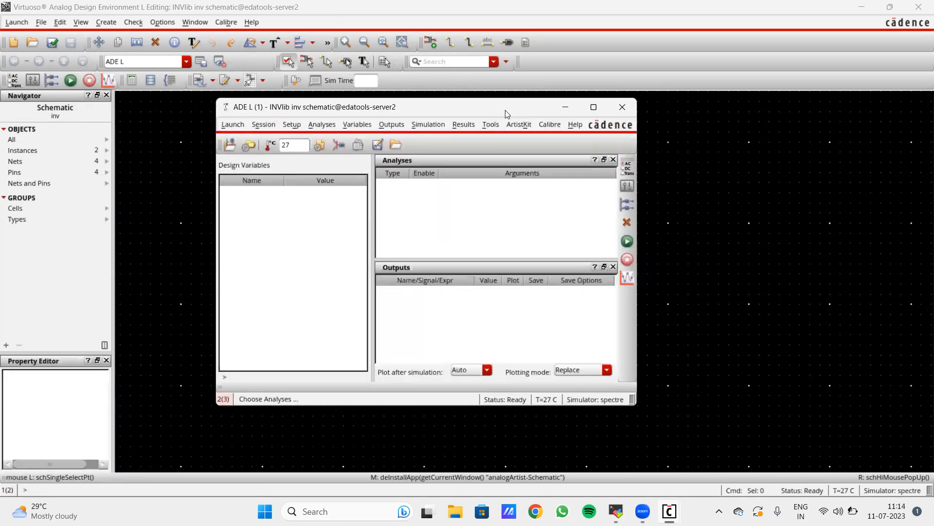
- Add an enabled transient analysis from 0 to 10n, then edit the 27 C temperature field
left_click(628, 167)
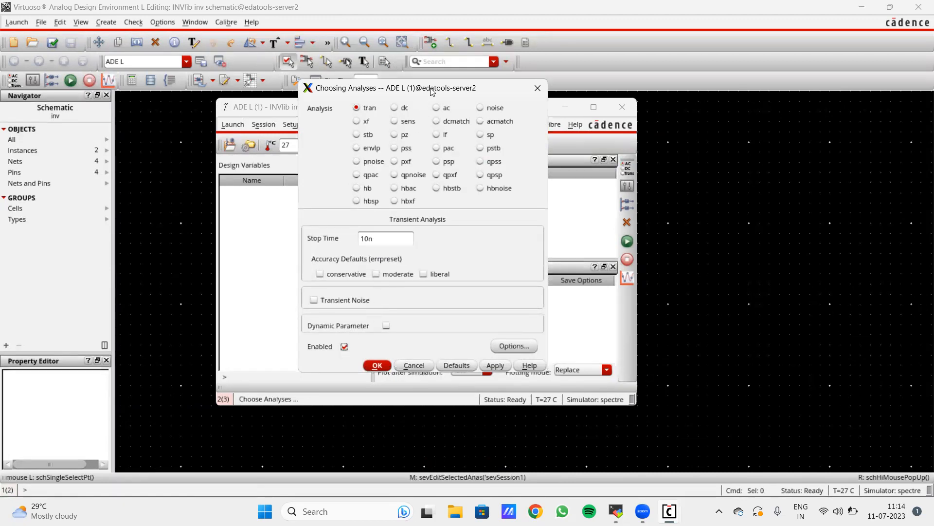
left_click_drag(432, 91, 386, 104)
left_click(449, 379)
left_click(330, 380)
left_click(492, 182)
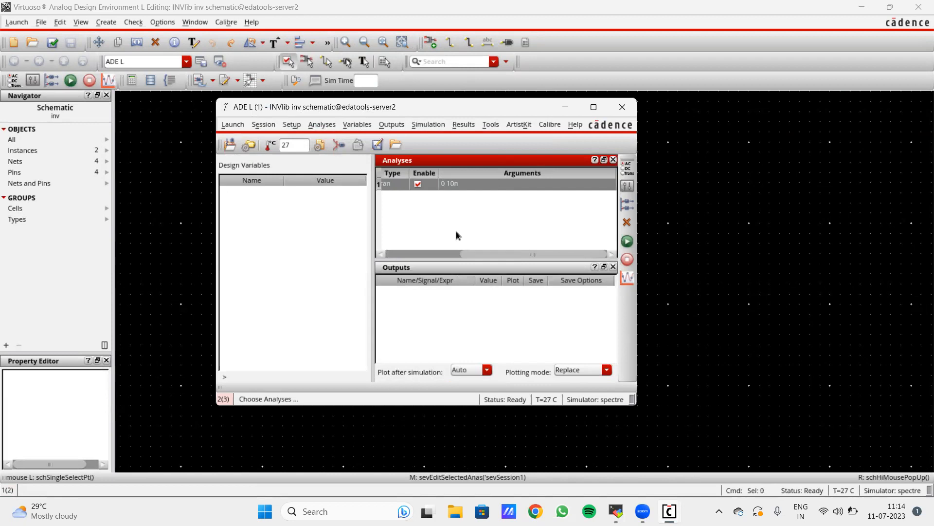
double_click(284, 145)
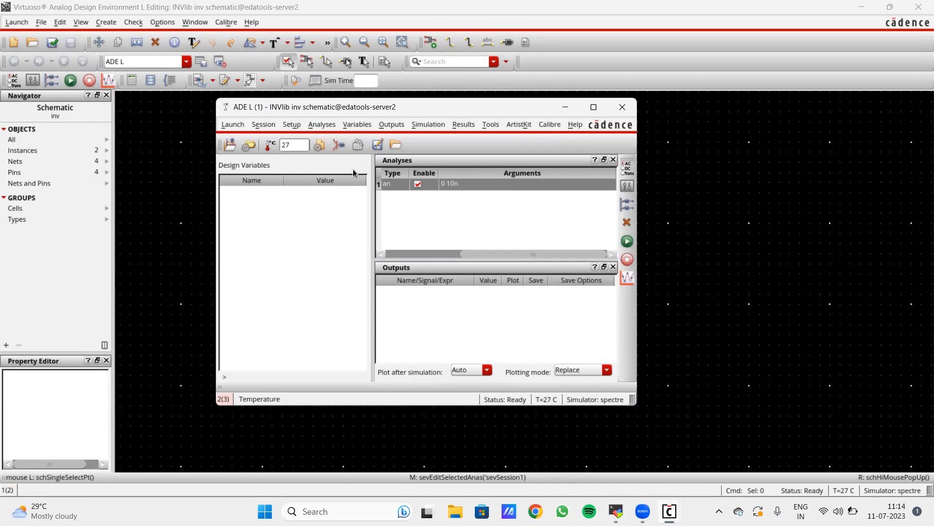
left_click(320, 145)
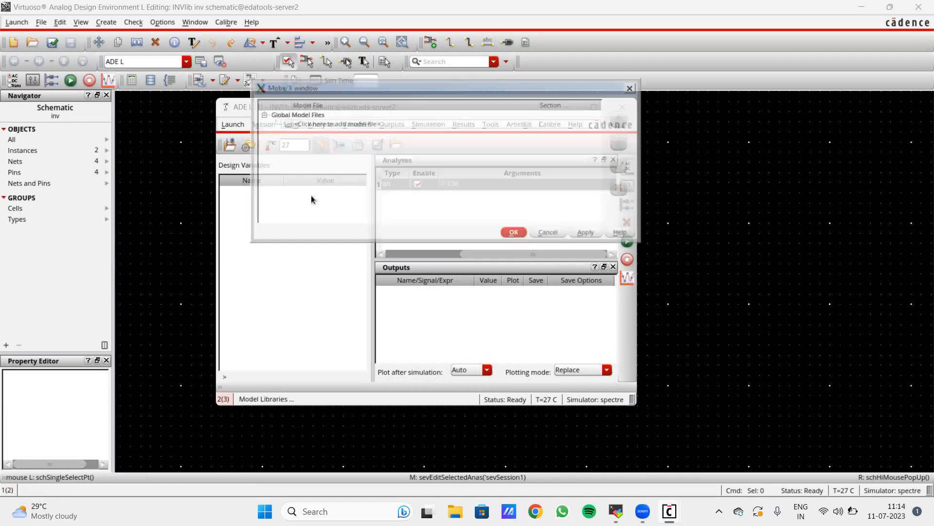
- Register cmos65/corners/TT.scs as a global model file and apply it
left_click_drag(429, 85, 380, 113)
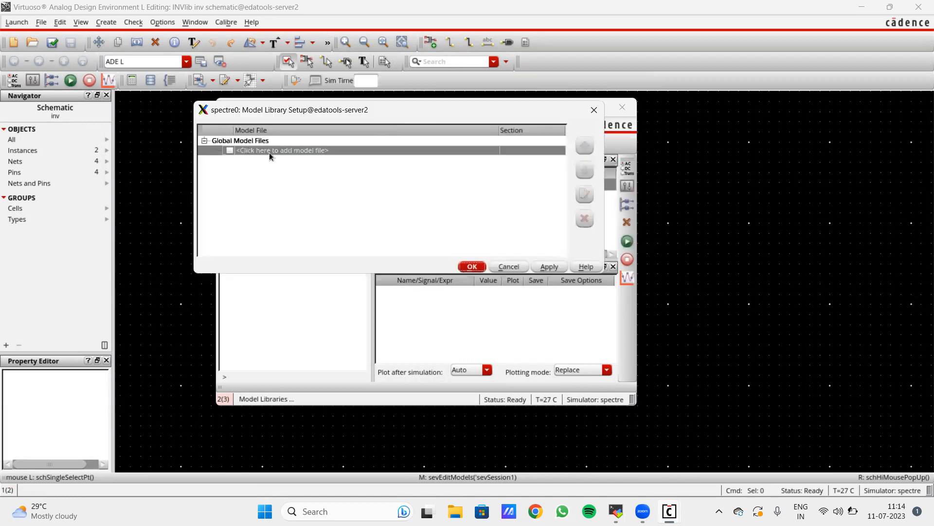
left_click_drag(234, 128, 242, 128)
left_click_drag(236, 130, 231, 130)
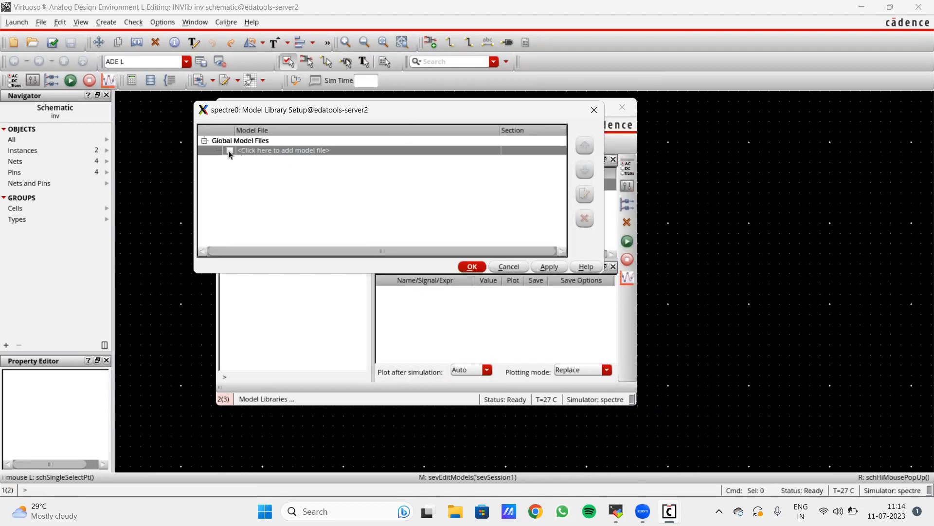
left_click(436, 147)
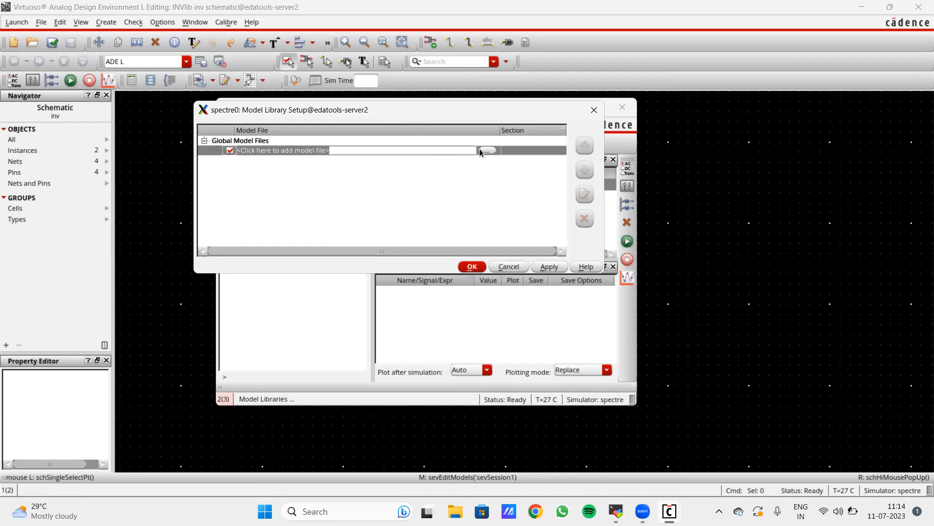
left_click(480, 148)
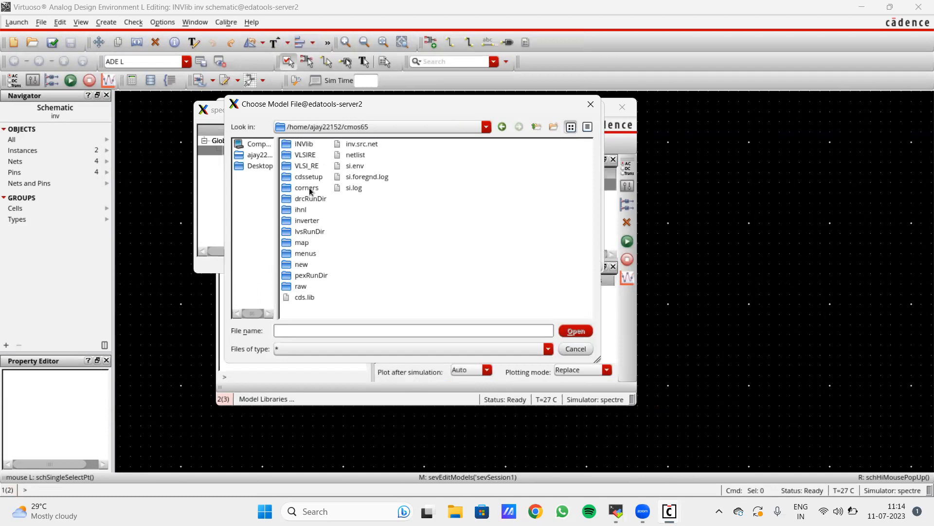
double_click(308, 187)
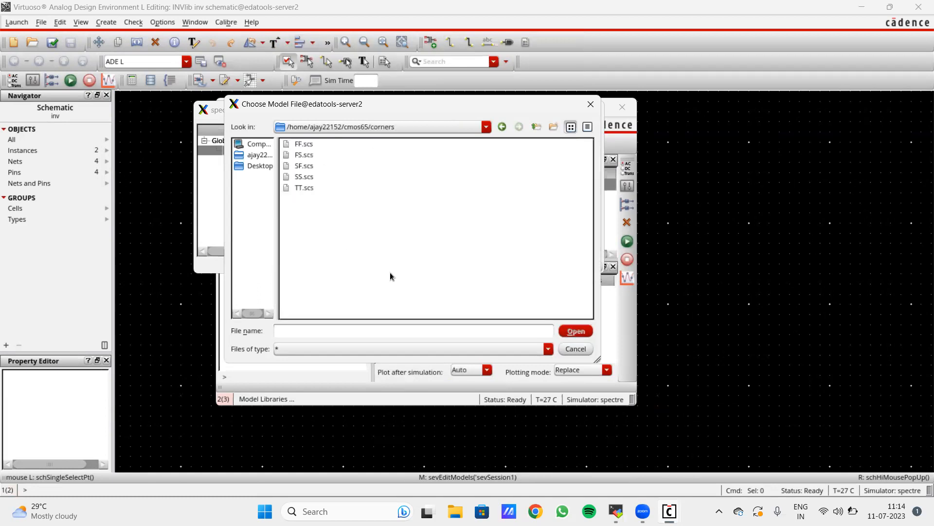
double_click(306, 187)
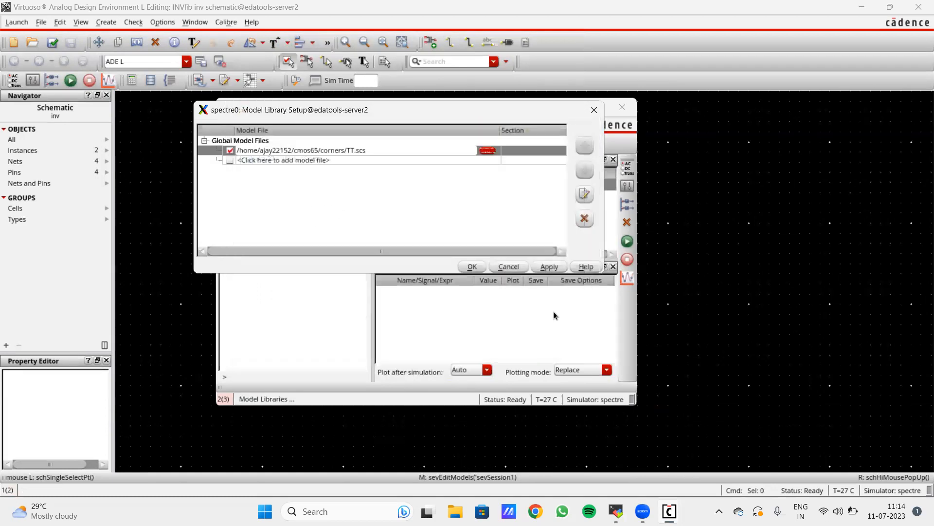
left_click_drag(461, 113, 474, 133)
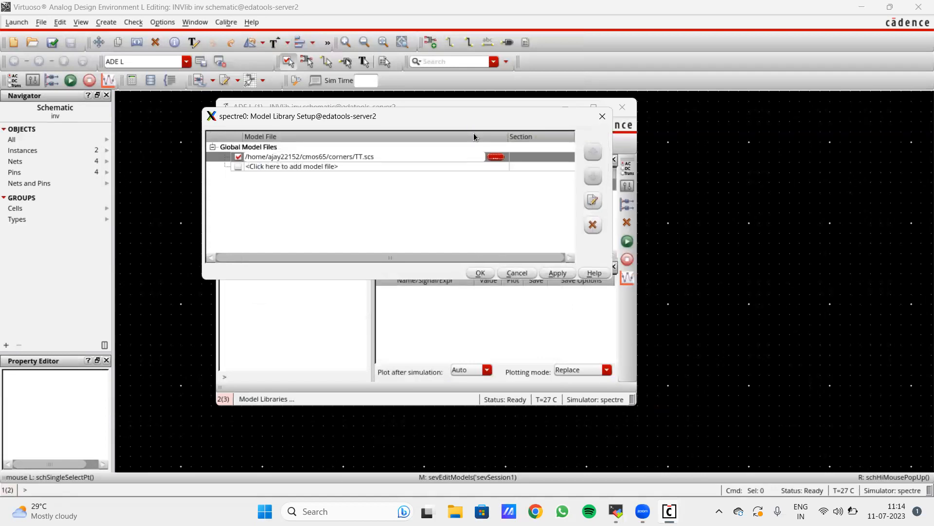
left_click(553, 274)
left_click(480, 273)
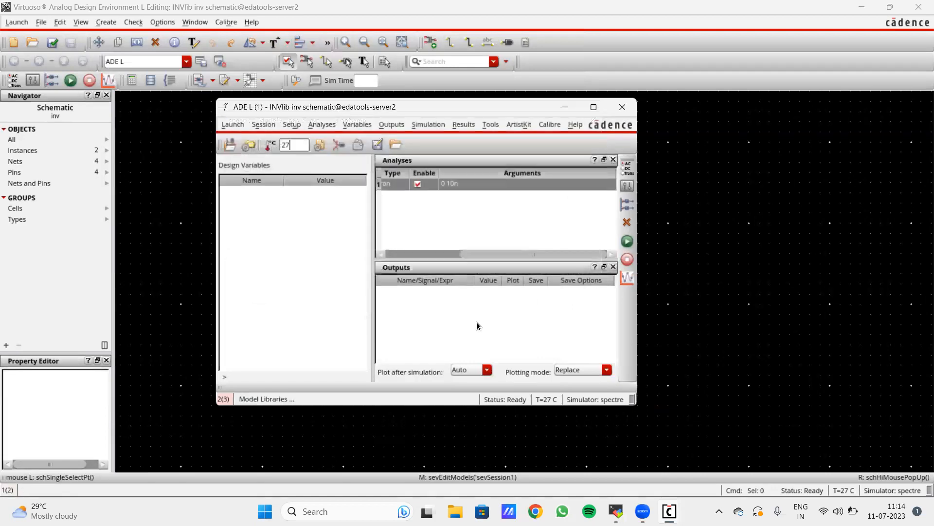
left_click(469, 220)
left_click_drag(503, 108, 513, 115)
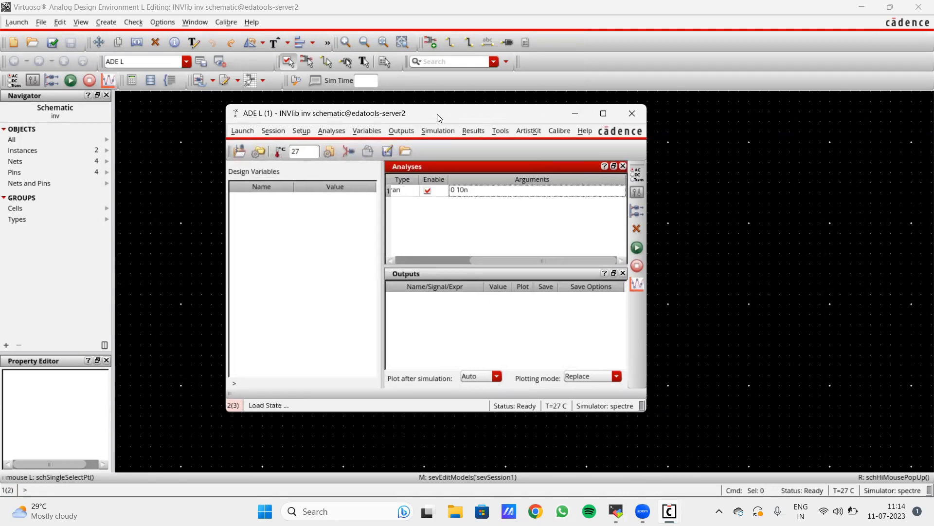
- Select the out and in nets on the schematic as outputs to be plotted
left_click_drag(437, 113, 287, 171)
scroll(571, 313, "up", 3, "ctrl")
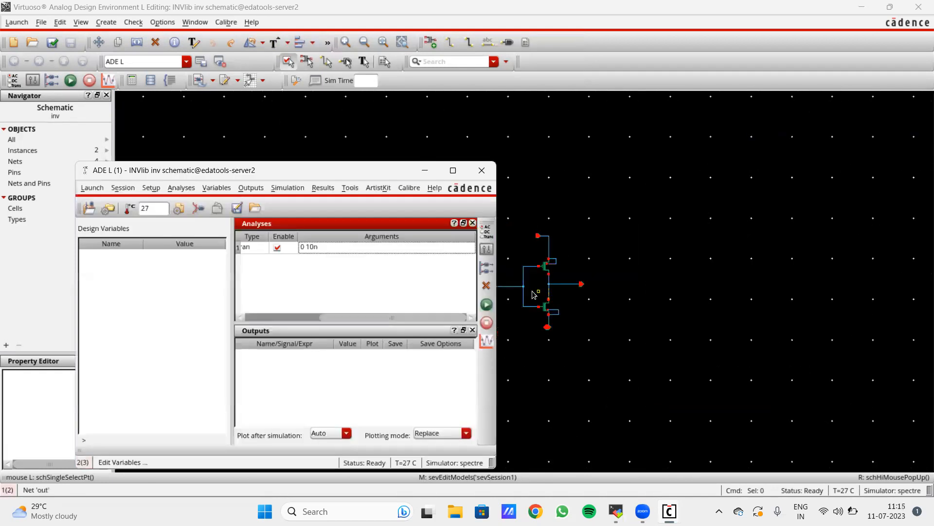
scroll(599, 345, "down", 3, "ctrl")
scroll(599, 345, "up", 2, "ctrl")
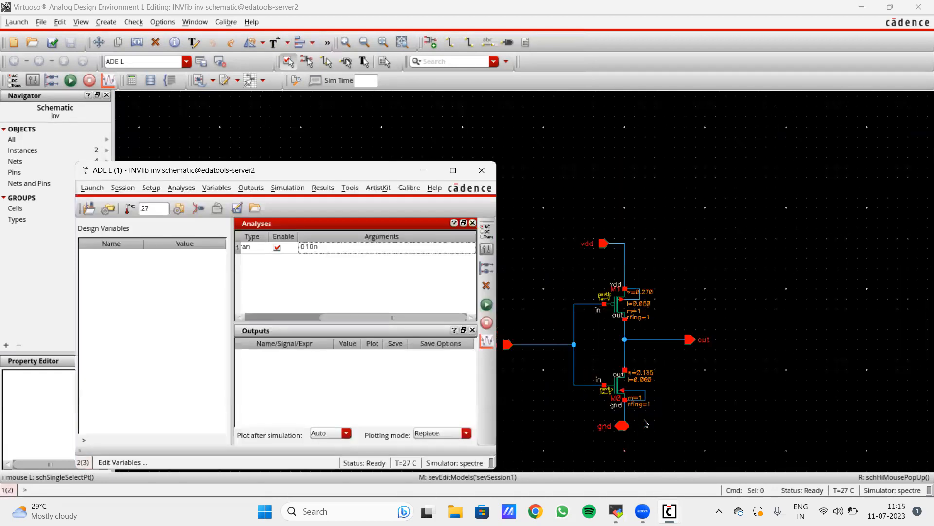
left_click(251, 188)
mouse_move(290, 291)
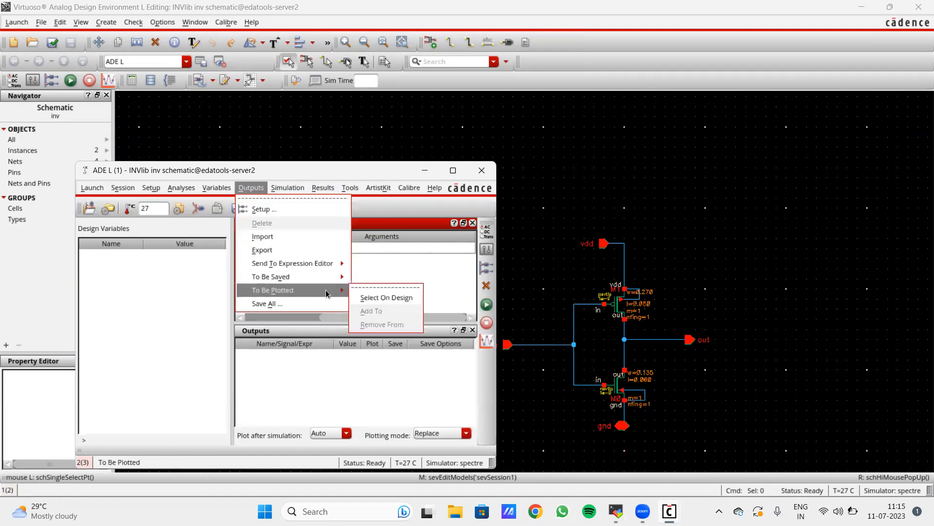
left_click(366, 297)
scroll(669, 349, "up", 1, "ctrl")
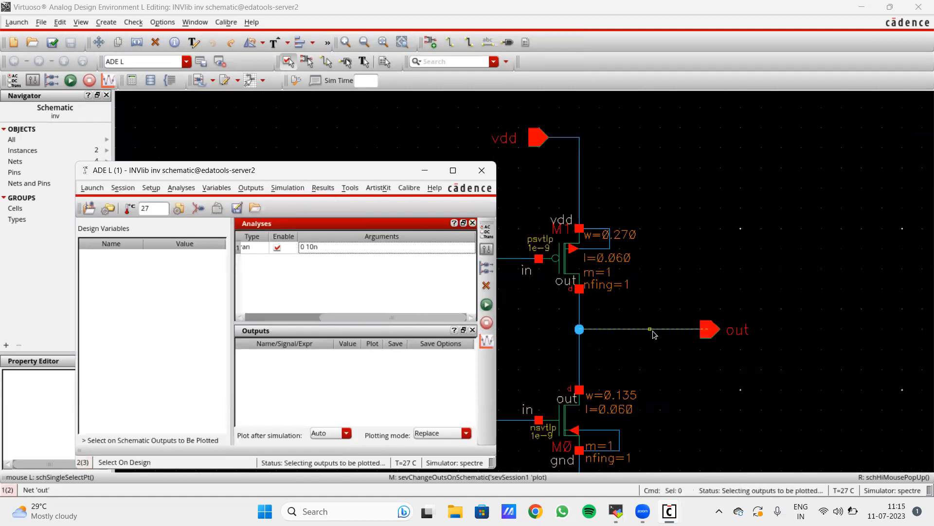
left_click(652, 334)
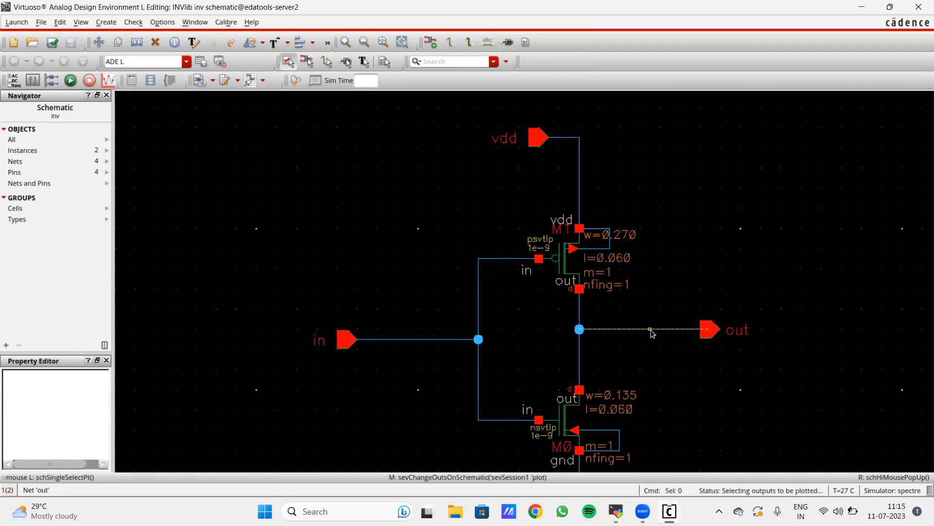
left_click(399, 339)
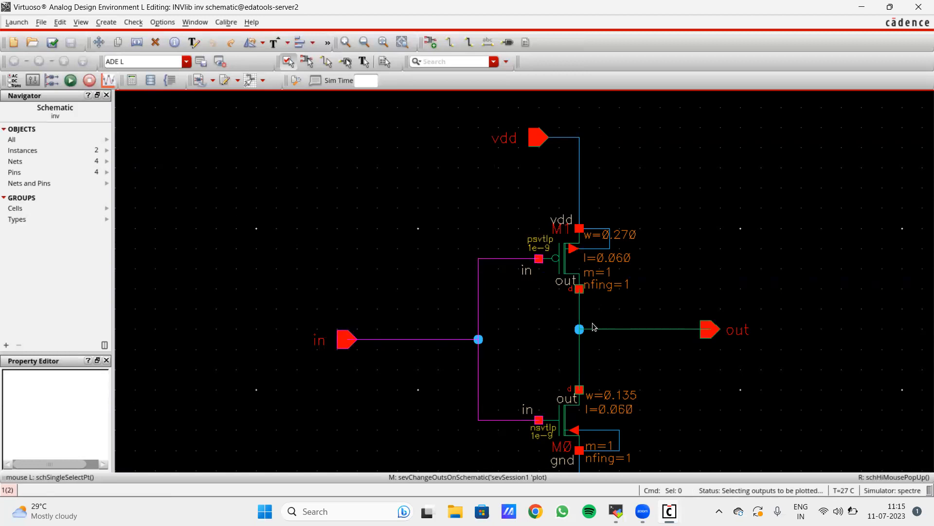
mouse_move(669, 511)
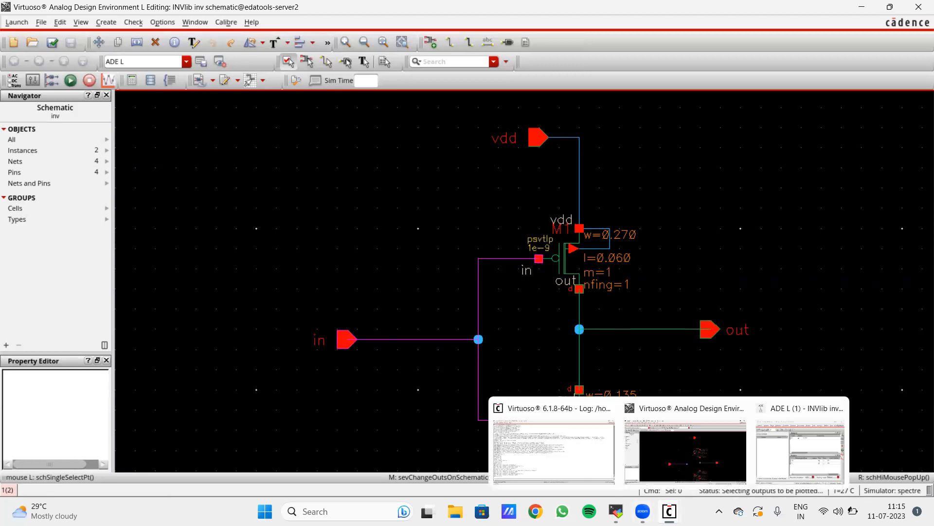
- Back in ADE L, review the in and out entries in the outputs list
left_click(791, 443)
left_click(294, 369)
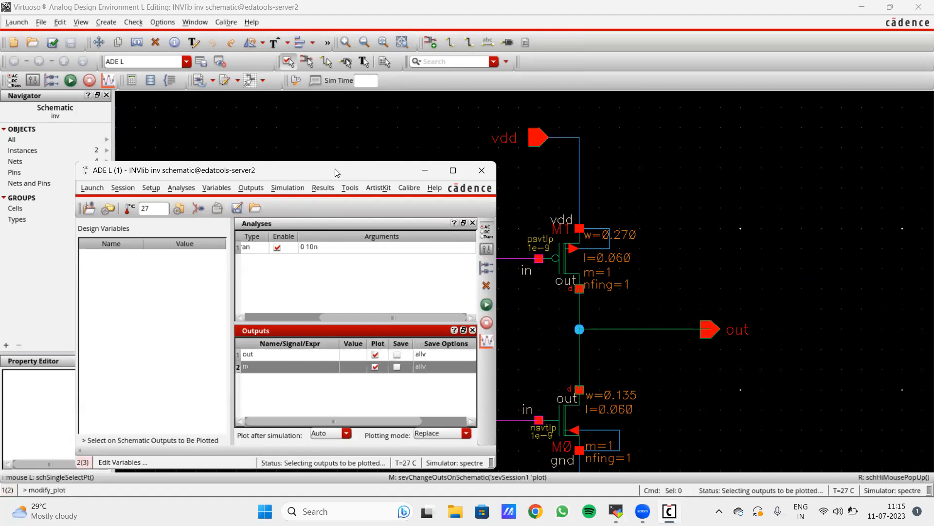
left_click_drag(337, 173, 354, 135)
left_click(331, 321)
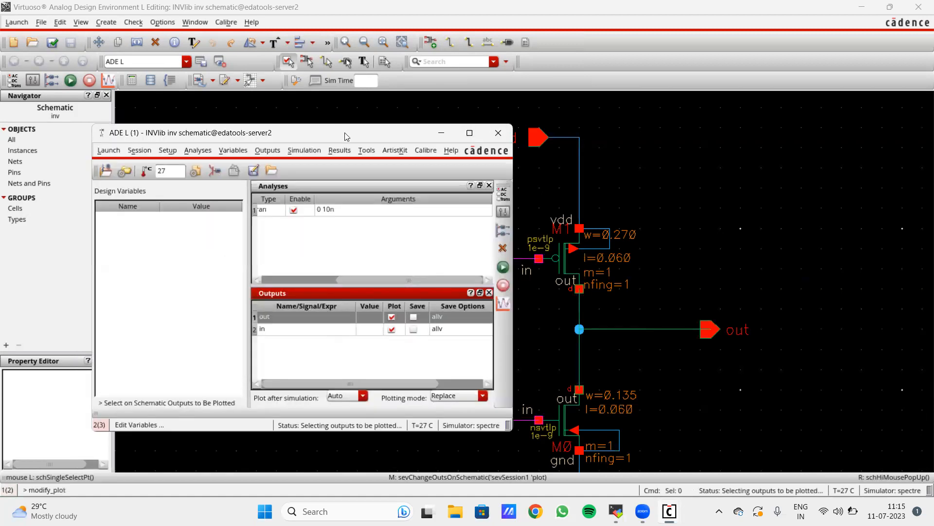
left_click_drag(344, 132, 367, 142)
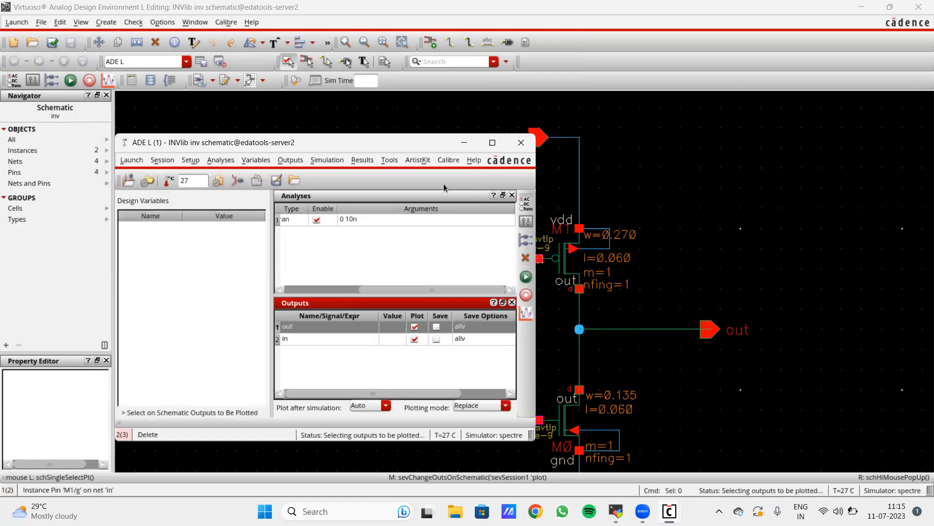
left_click_drag(426, 142, 450, 129)
left_click(551, 188)
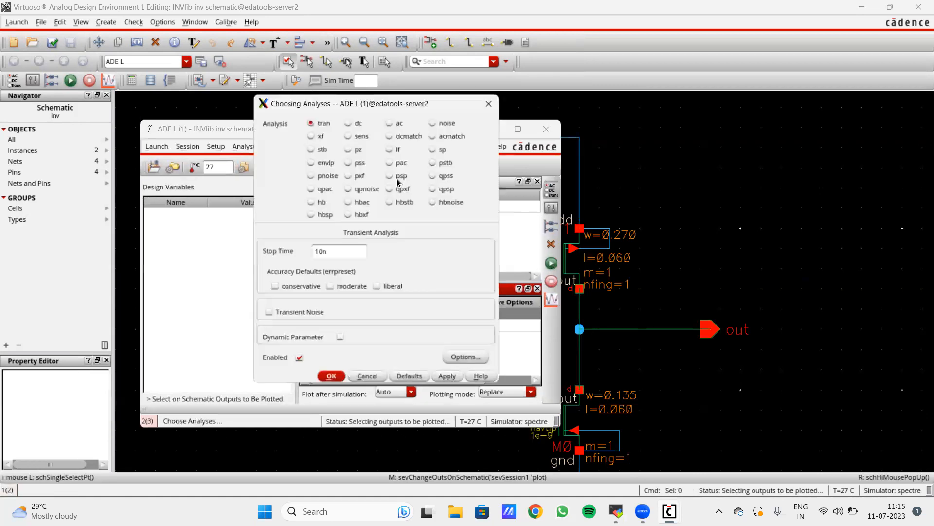
- Close the analysis choices unchanged and select the TT.scs entry in Model Library Setup
left_click_drag(367, 107, 661, 117)
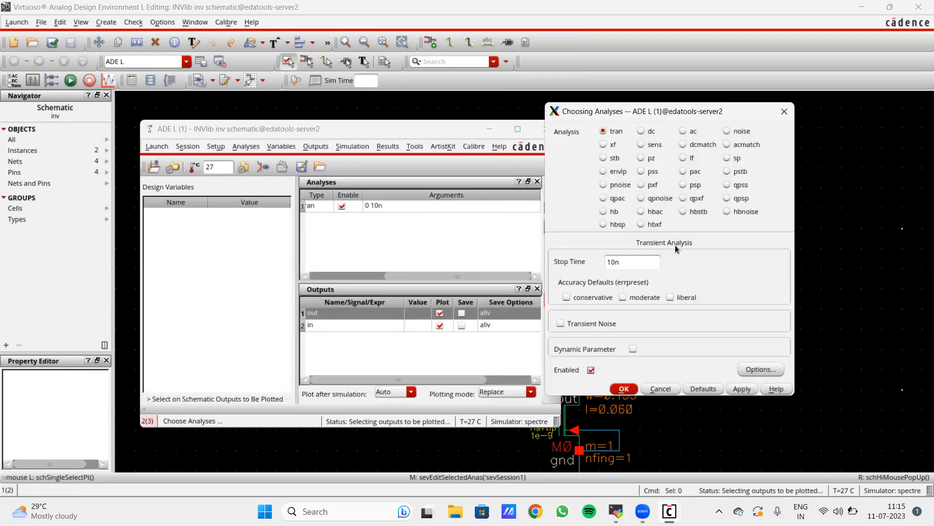
left_click(784, 111)
left_click(243, 167)
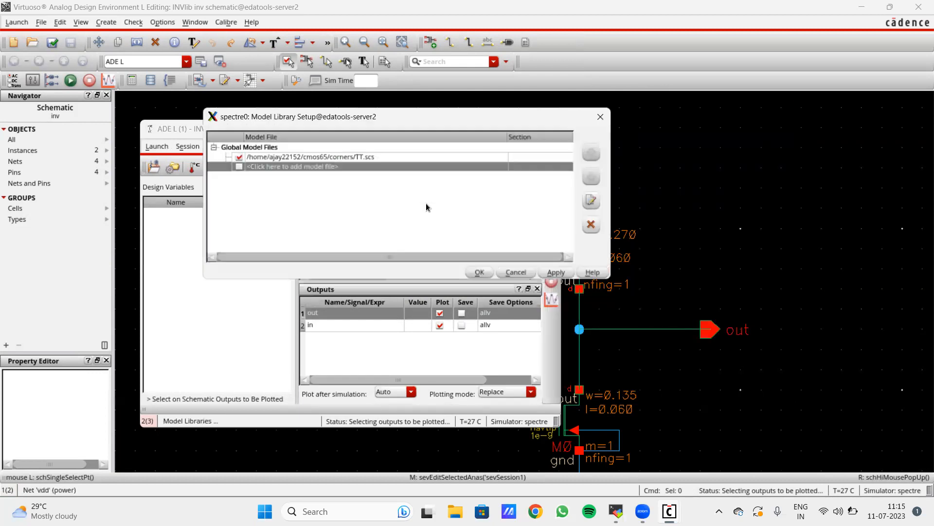
left_click(569, 154)
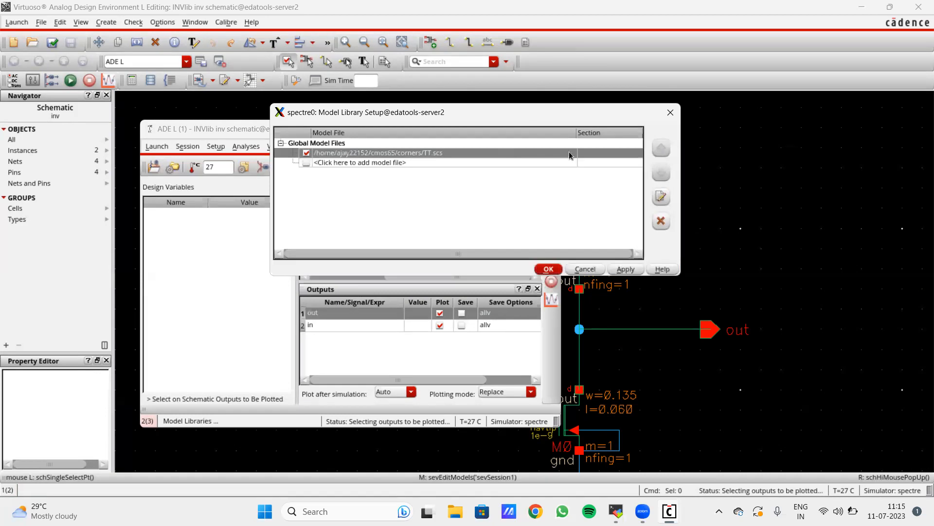
left_click(570, 155)
- Browse back to the corners folder, then close the file chooser and Model Library Setup unchanged
left_click(564, 154)
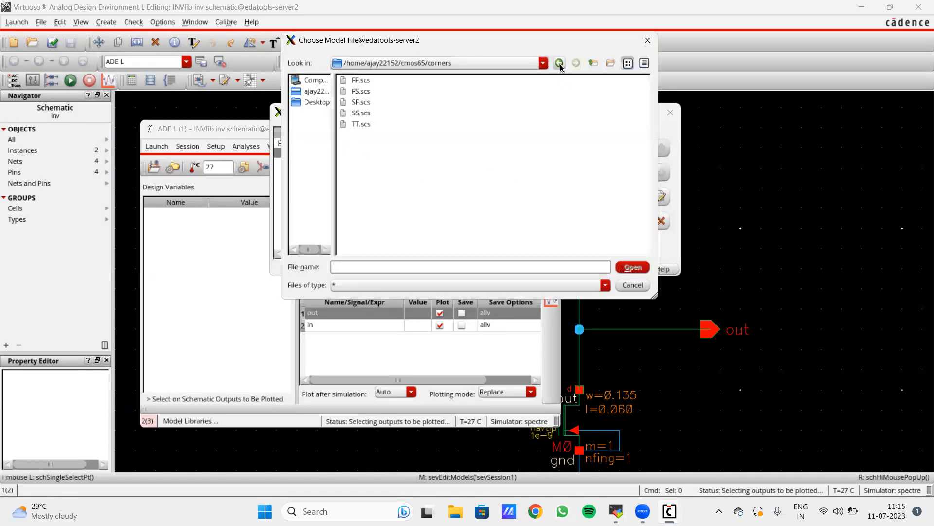
left_click(559, 63)
double_click(365, 124)
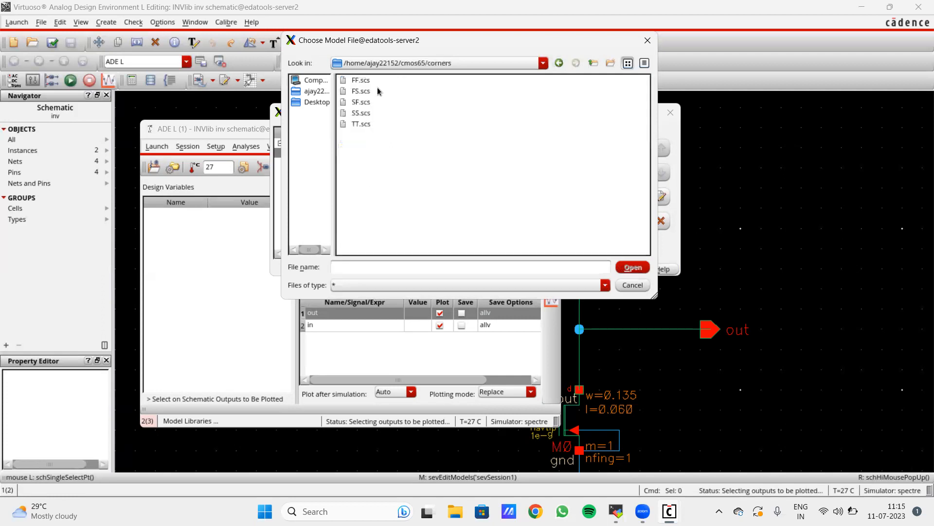
left_click_drag(342, 47, 333, 124)
left_click(637, 116)
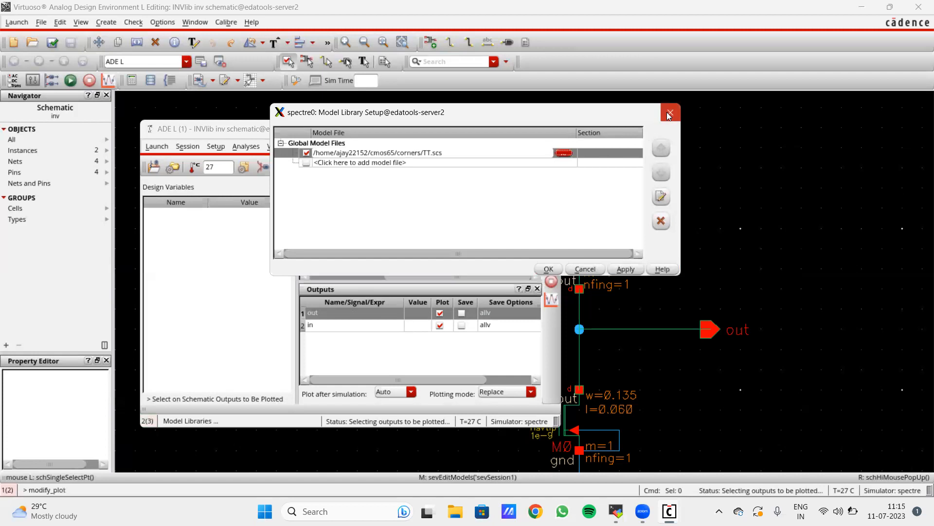
left_click(669, 113)
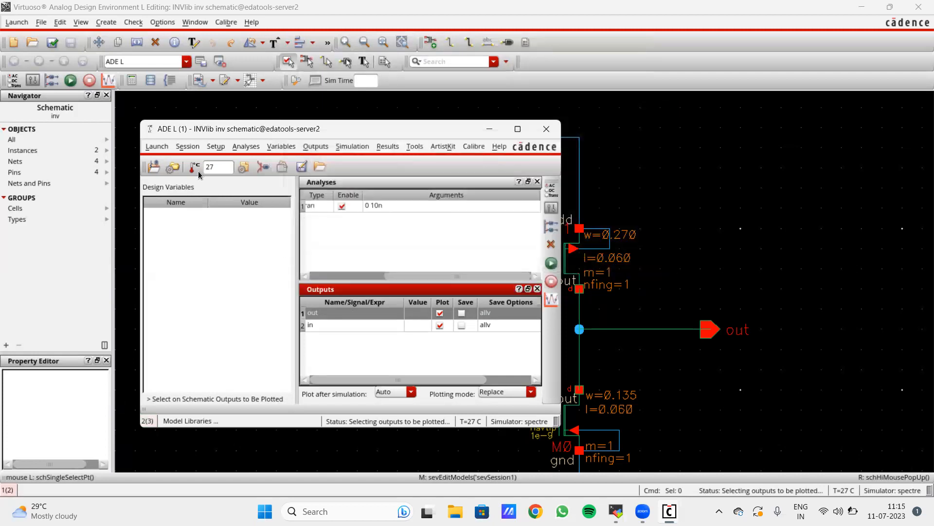
- Bring the ADE L window in front of the simulation log after Spectre finishes the transient run
left_click(467, 264)
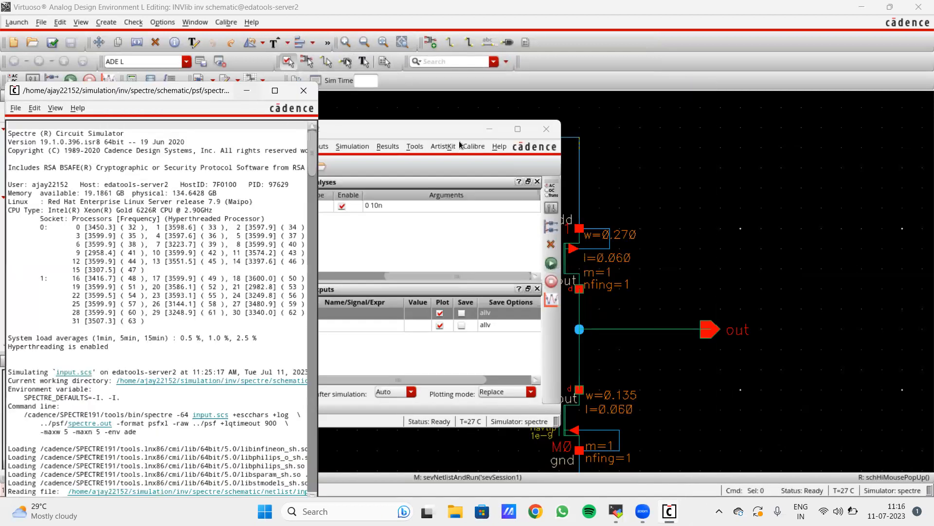
left_click(437, 125)
mouse_move(326, 127)
left_mouse_down()
mouse_move(388, 109)
mouse_move(333, 116)
left_mouse_up()
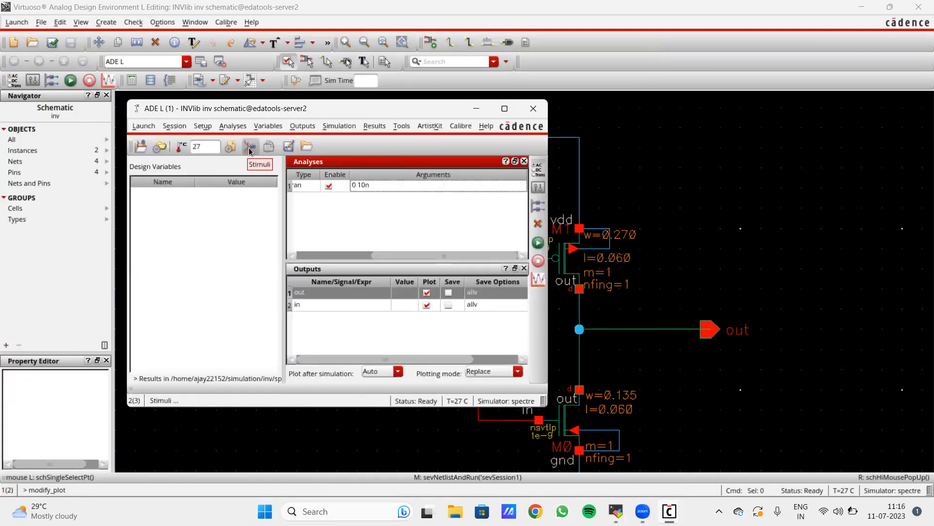
left_click(249, 146)
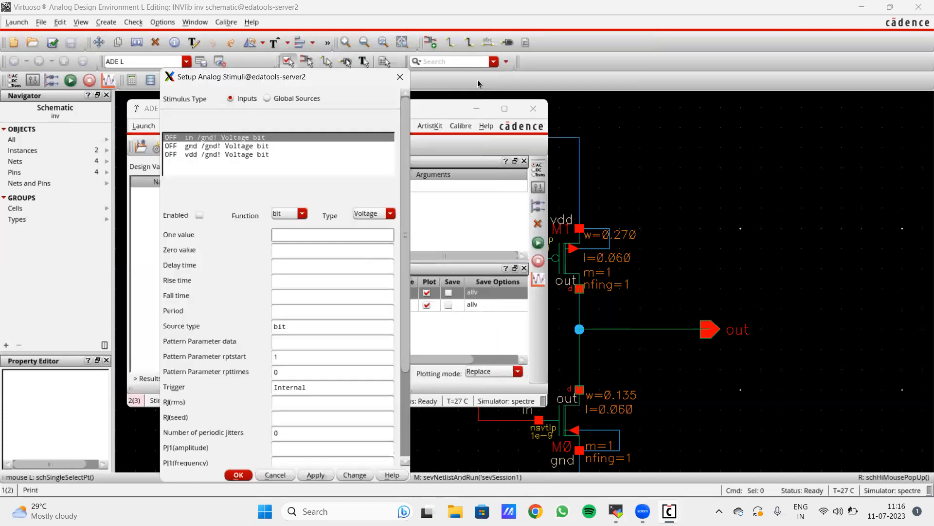
- Reopen Setup Analog Stimuli, enable the in stimulus and switch it to a pulse source
left_click(400, 77)
left_click(250, 147)
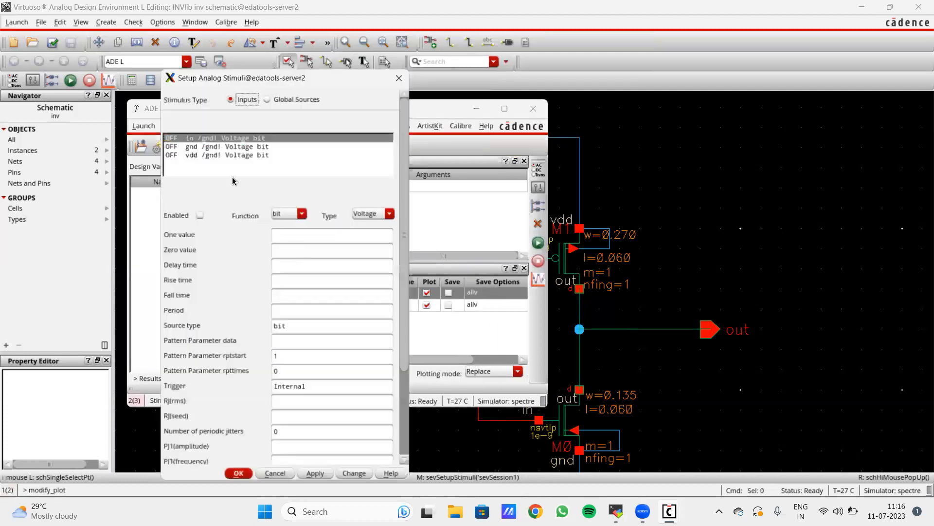
left_click(214, 139)
left_click(203, 215)
left_click(288, 213)
left_click(287, 230)
left_click(302, 234)
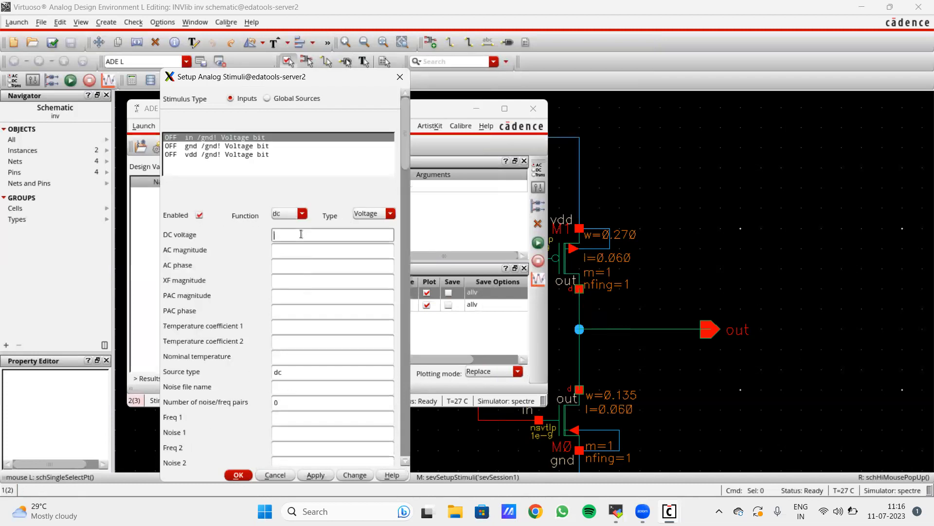
left_click(254, 146)
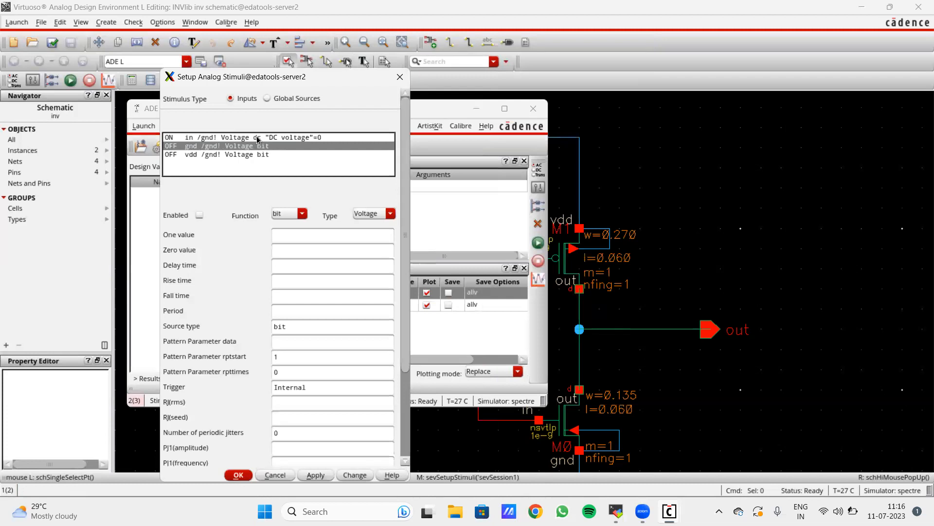
left_click(251, 138)
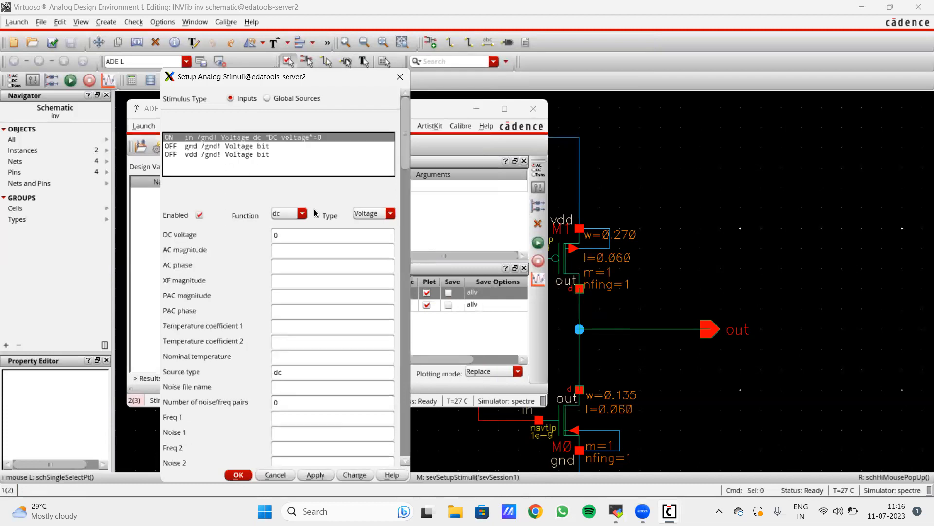
left_click(291, 213)
left_click(291, 245)
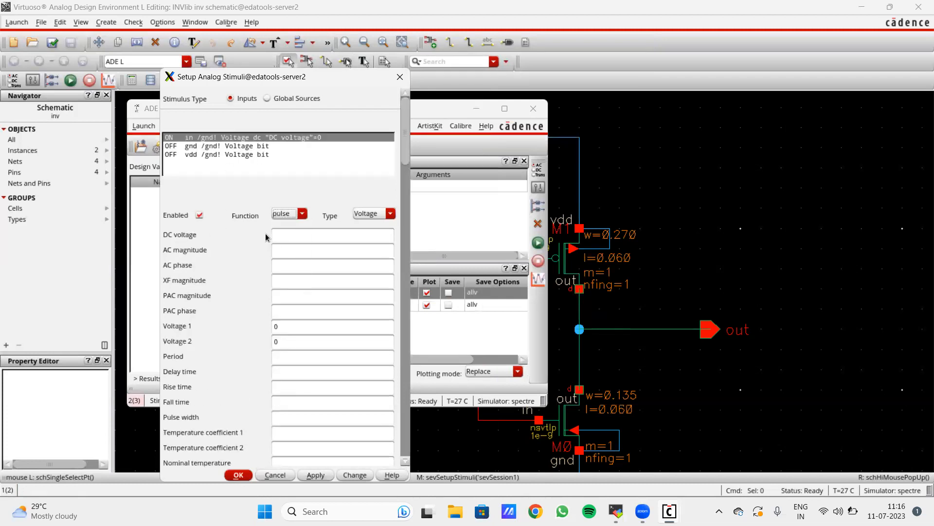
- Set the in pulse to 0/1.2 V, 1n period, 100p delay, 10p rise/fall, 500p width
left_click(288, 341)
type("1.2")
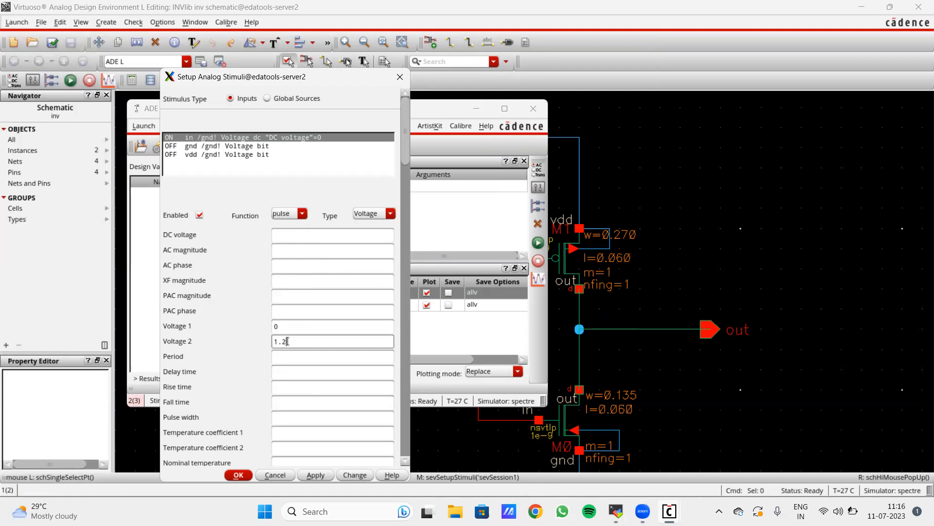
left_click_drag(317, 81, 286, 65)
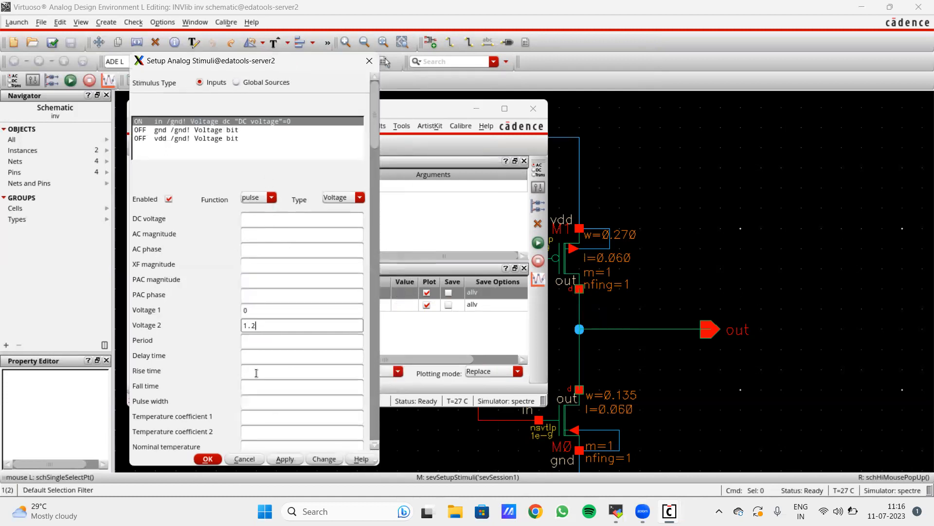
left_click(273, 343)
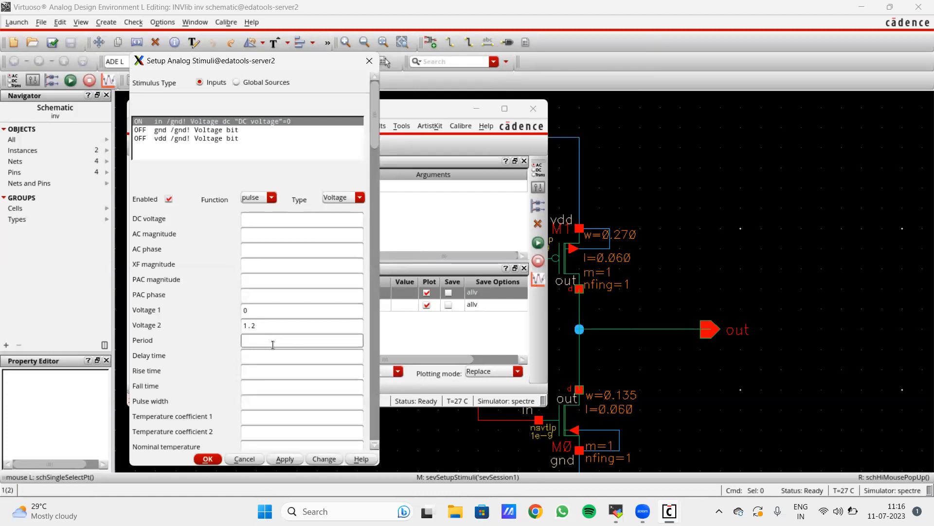
left_click(257, 370)
left_click(254, 360)
type("100p")
left_click(253, 374)
left_click(250, 389)
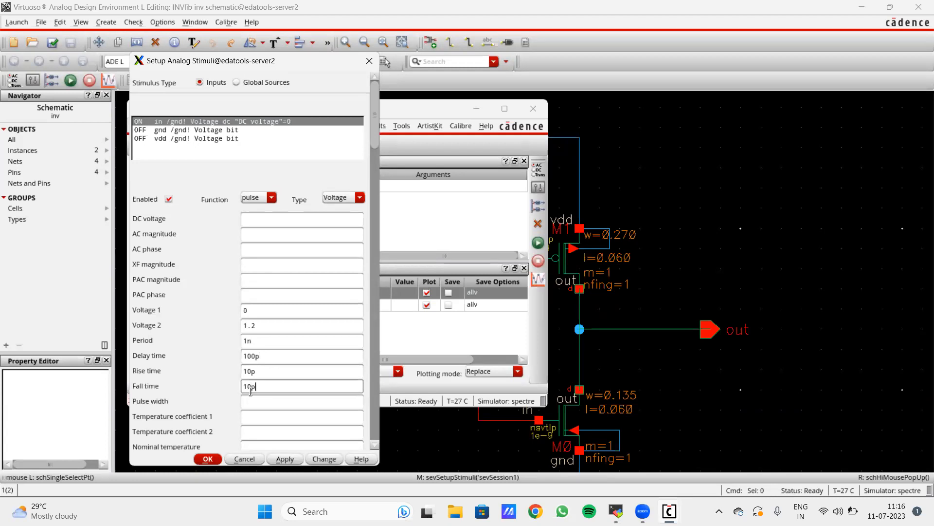
left_click(252, 404)
type("50p")
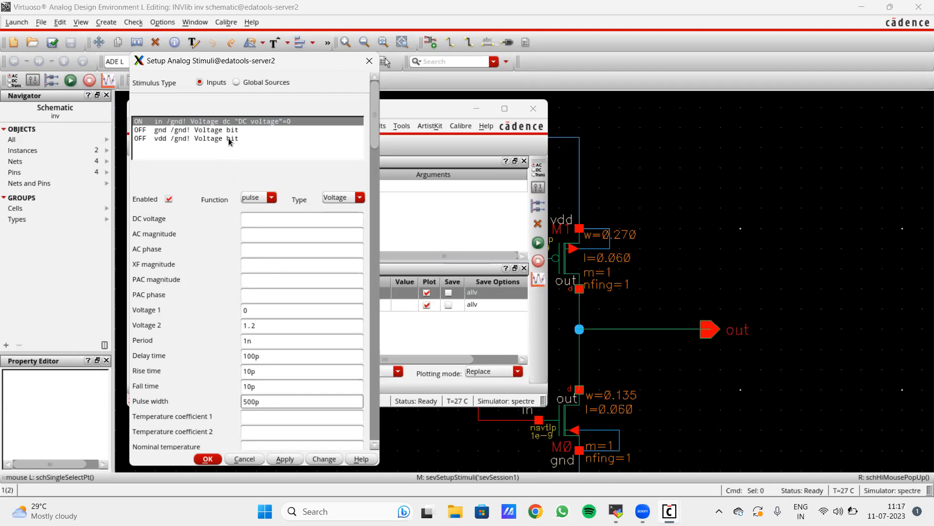
- Enable gnd as a DC source at 0 V
left_click(208, 131)
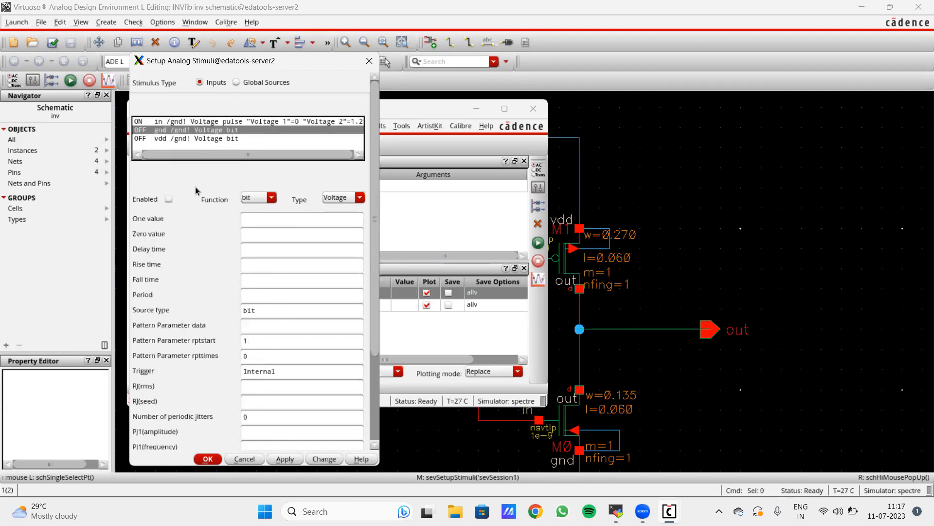
left_click(271, 196)
left_click(253, 212)
left_click(169, 199)
left_click(257, 220)
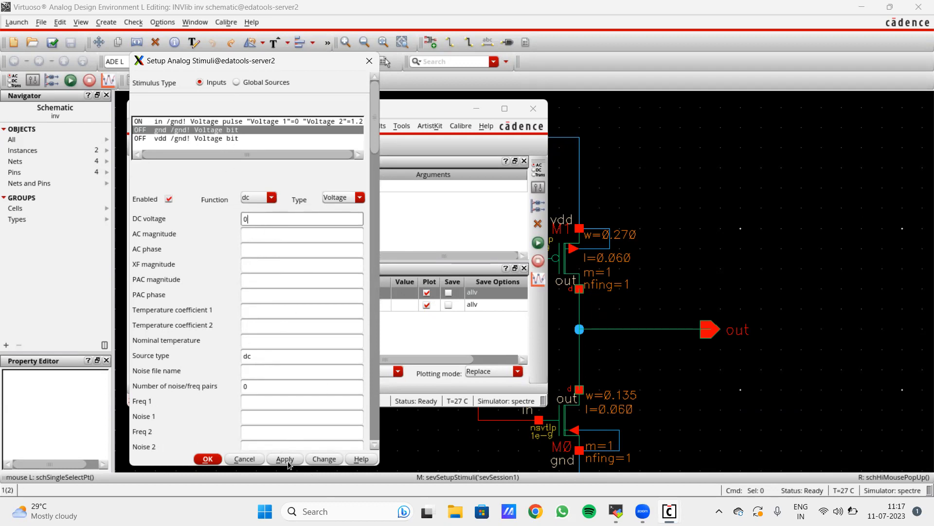
- Enable vdd as a DC source at 1.2 V
left_click(231, 139)
left_click(169, 200)
left_click(261, 196)
left_click(256, 214)
left_click(264, 217)
type("1")
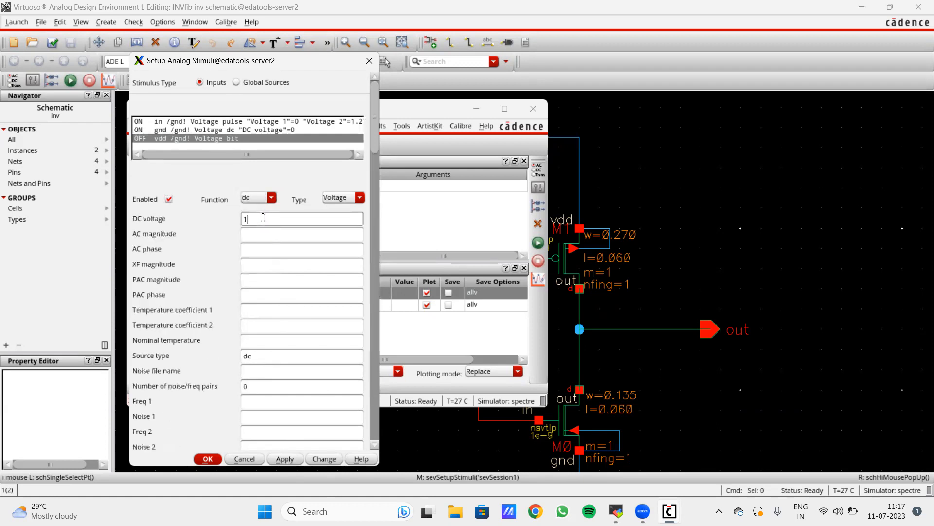
type(".2")
- Apply and confirm the stimulus settings, then shift the ADE L window right
left_click(284, 459)
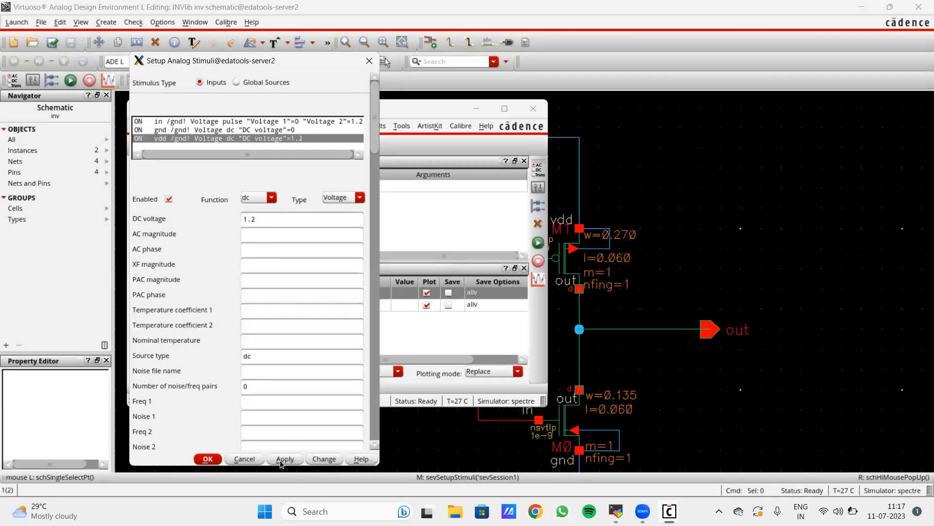
left_click(208, 459)
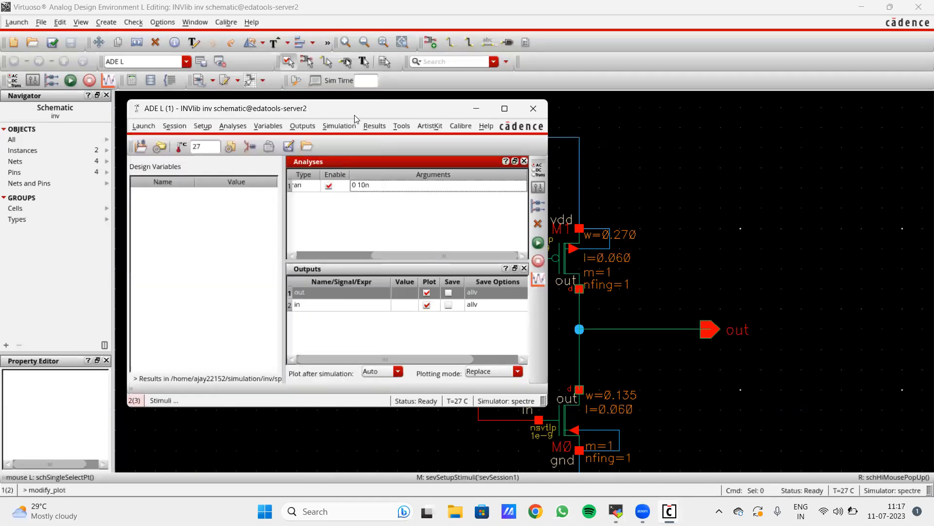
left_click_drag(360, 113, 464, 124)
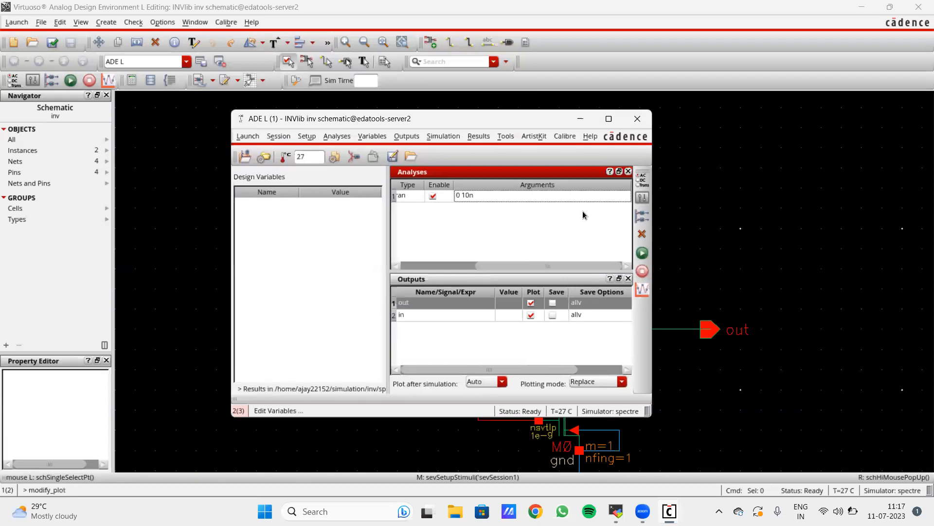
left_click_drag(559, 124, 560, 131)
- Netlist and run the transient simulation, maximize the waveform window, and zoom to the first ~540 ps
left_click(642, 266)
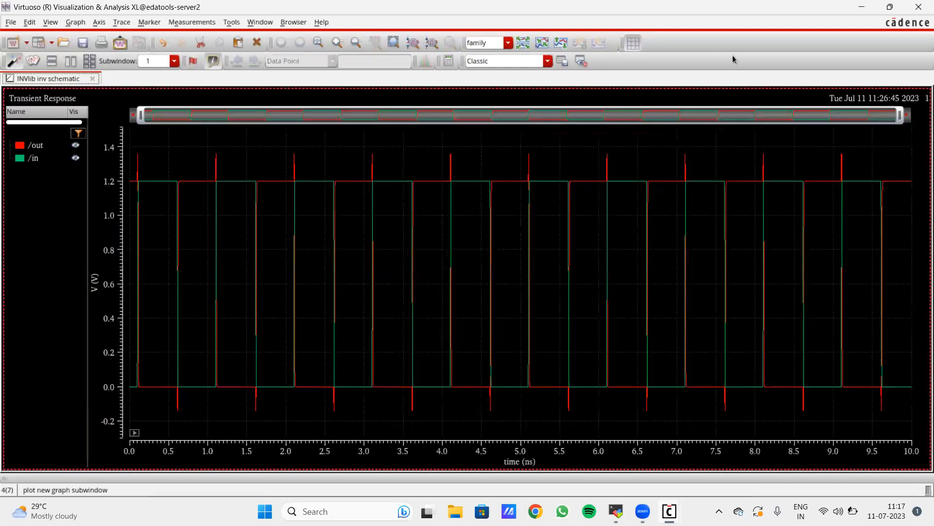
left_click(889, 8)
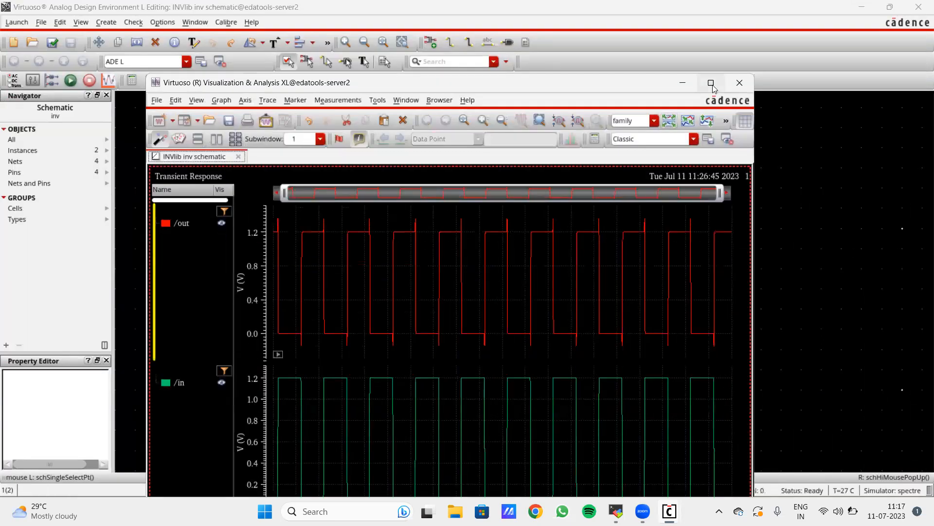
left_click(711, 83)
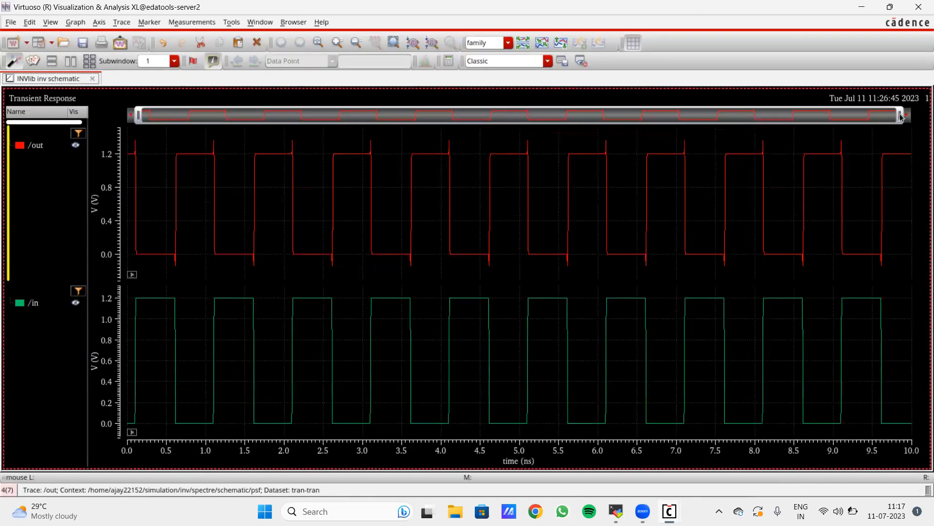
left_click_drag(608, 133, 181, 132)
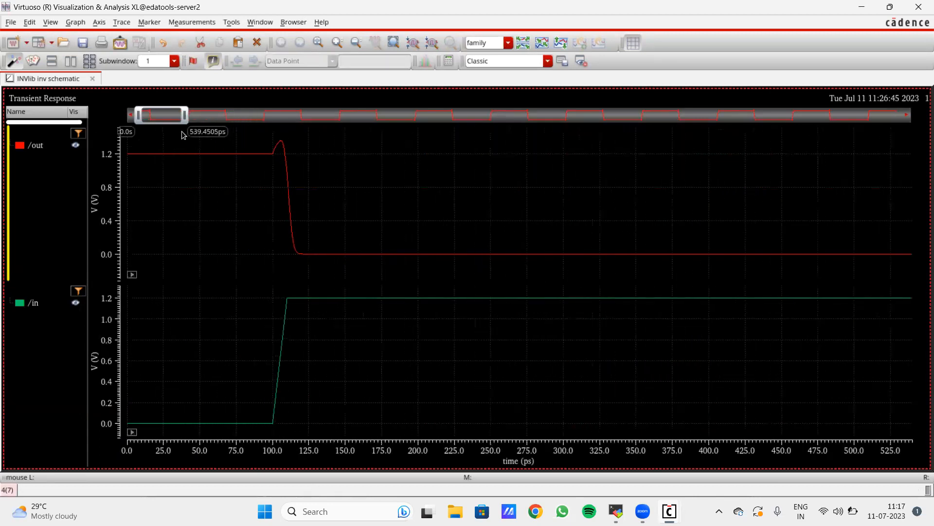
- Place vertical marker V1 and drag it to about 311 ps
key("v")
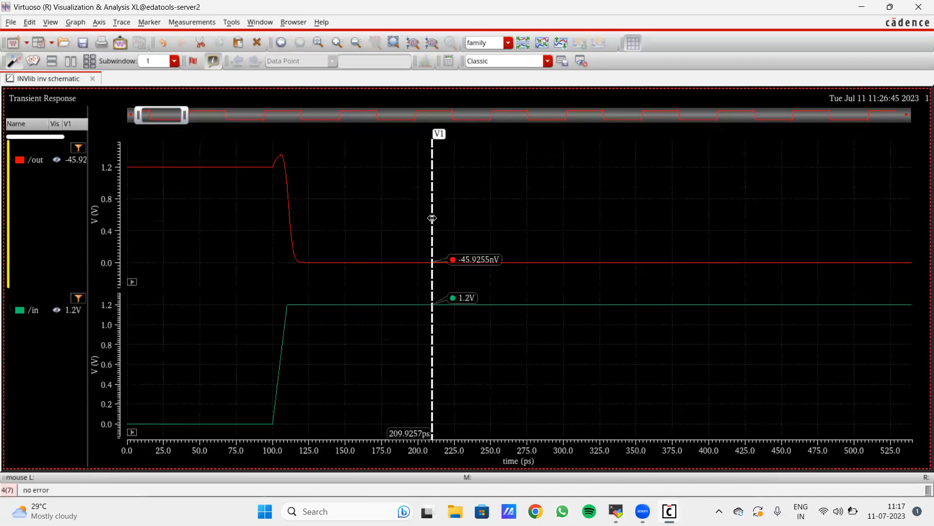
mouse_move(433, 212)
left_mouse_down()
mouse_move(222, 219)
mouse_move(273, 224)
left_mouse_up()
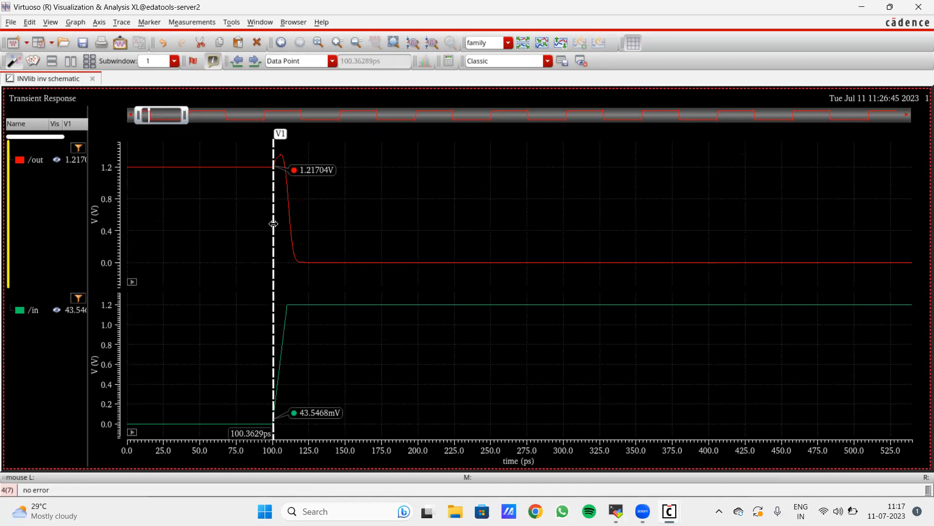
left_click_drag(274, 224, 455, 217)
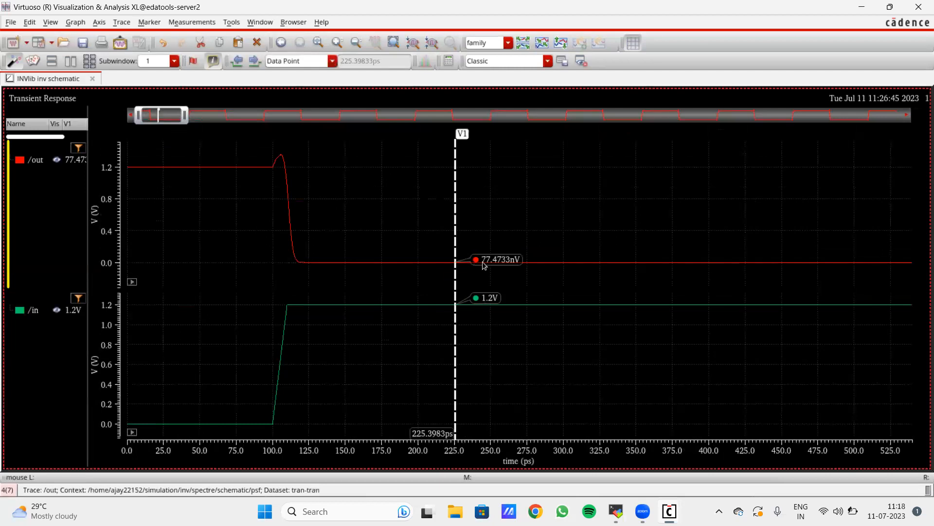
left_click_drag(456, 224, 582, 214)
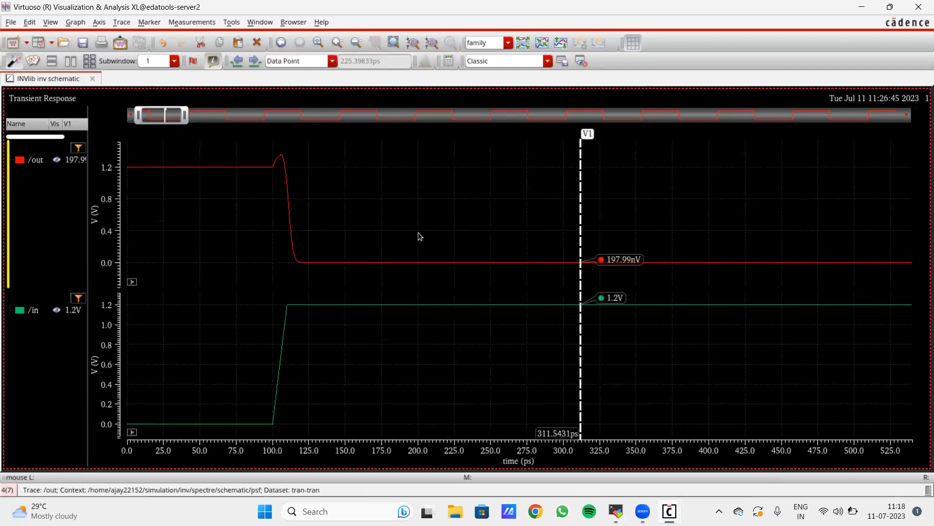
- Add markers V3 and V2 on the /out falling edge near 109–114 ps, then drag /in toward /out
key("v")
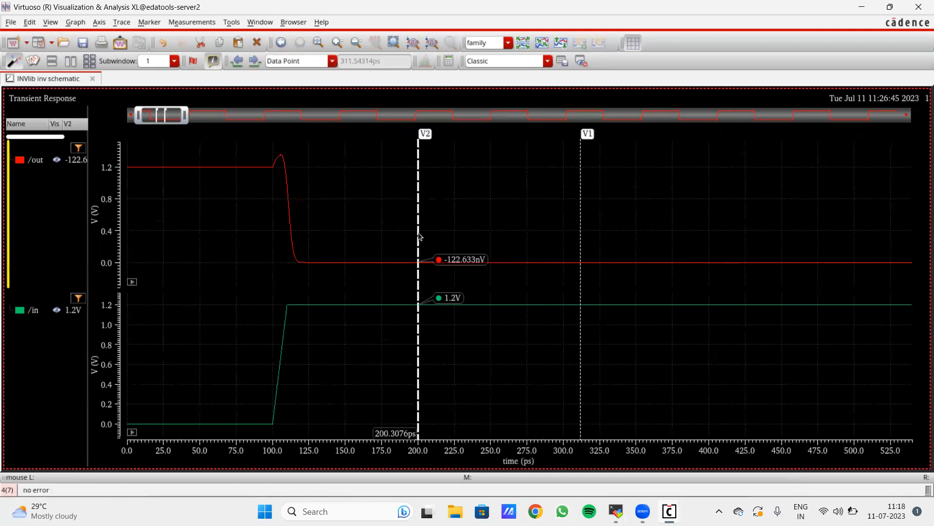
key("v")
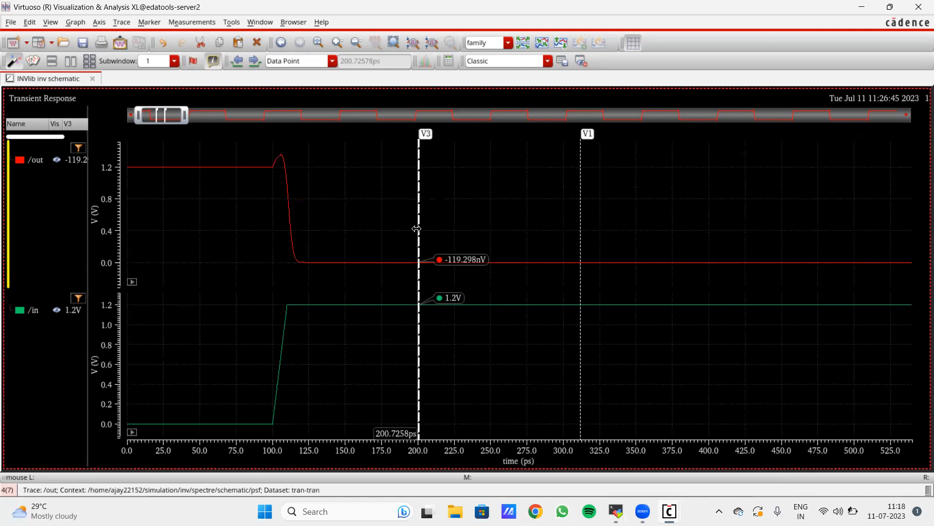
left_click_drag(413, 229, 270, 229)
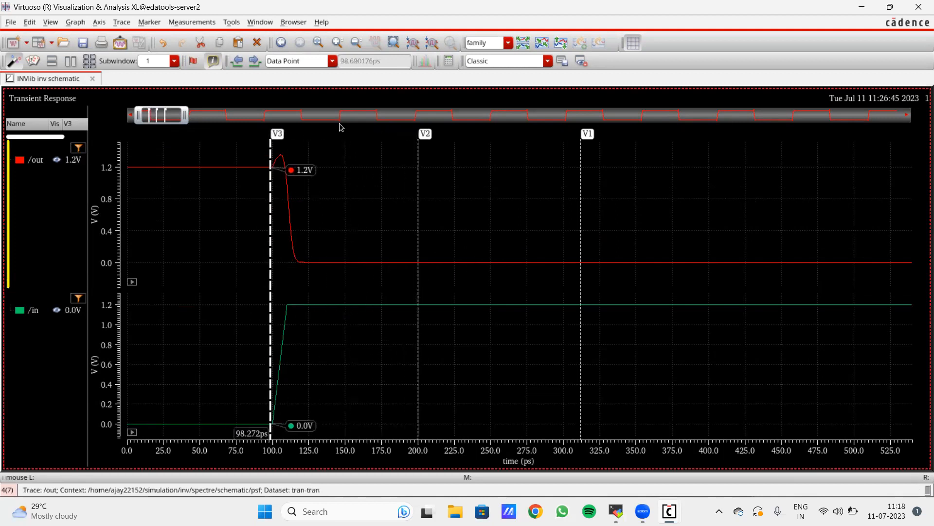
left_click_drag(189, 115, 157, 122)
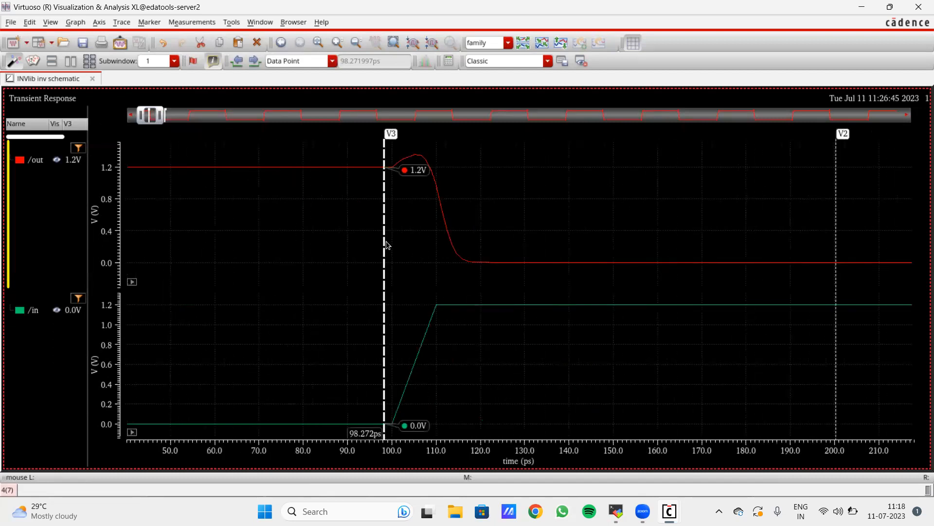
left_click_drag(387, 245, 396, 244)
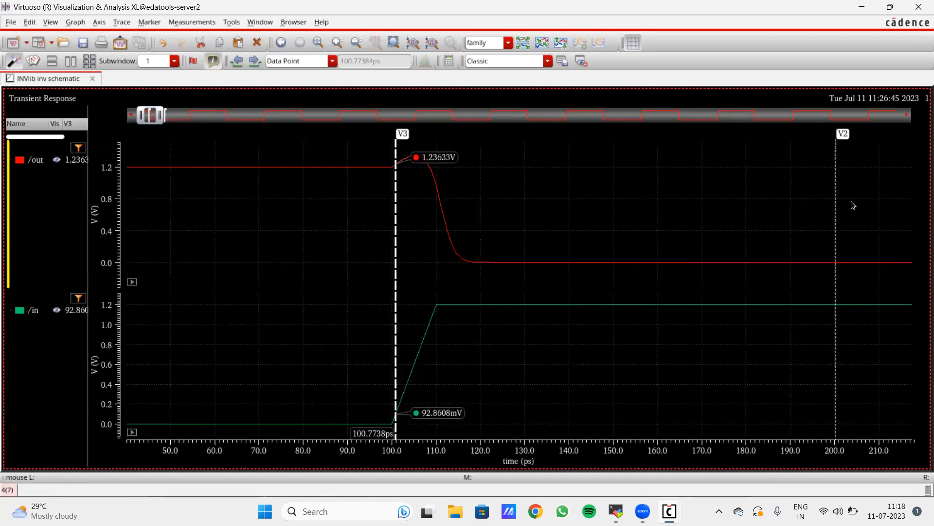
mouse_move(835, 203)
left_mouse_down()
mouse_move(422, 224)
mouse_move(457, 225)
left_mouse_up()
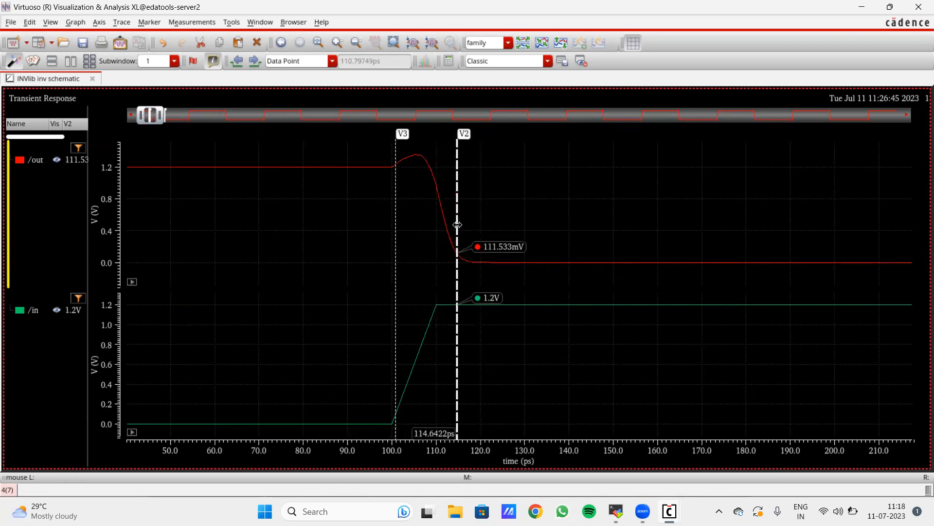
mouse_move(396, 224)
left_mouse_down()
mouse_move(397, 210)
mouse_move(424, 207)
mouse_move(426, 191)
mouse_move(455, 199)
left_mouse_up()
right_click(423, 206)
left_click(419, 185)
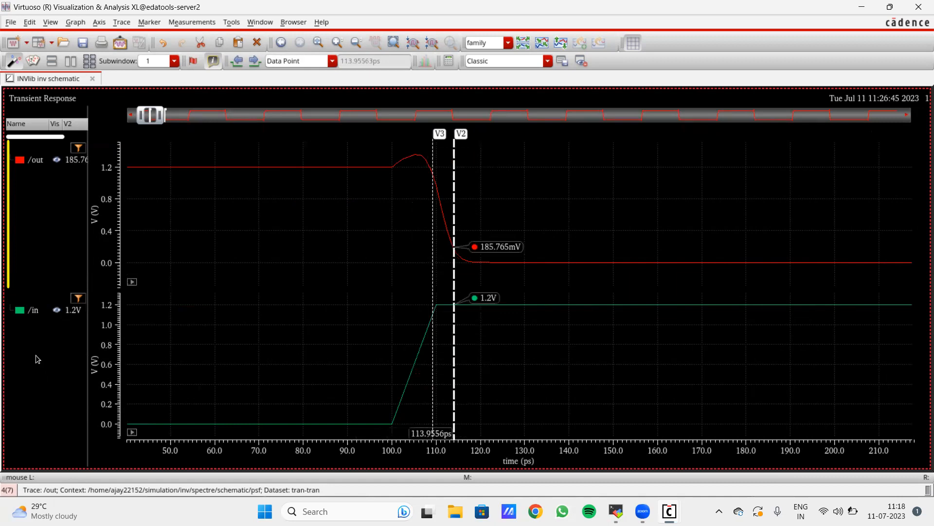
left_click(38, 310)
left_click_drag(37, 309, 34, 185)
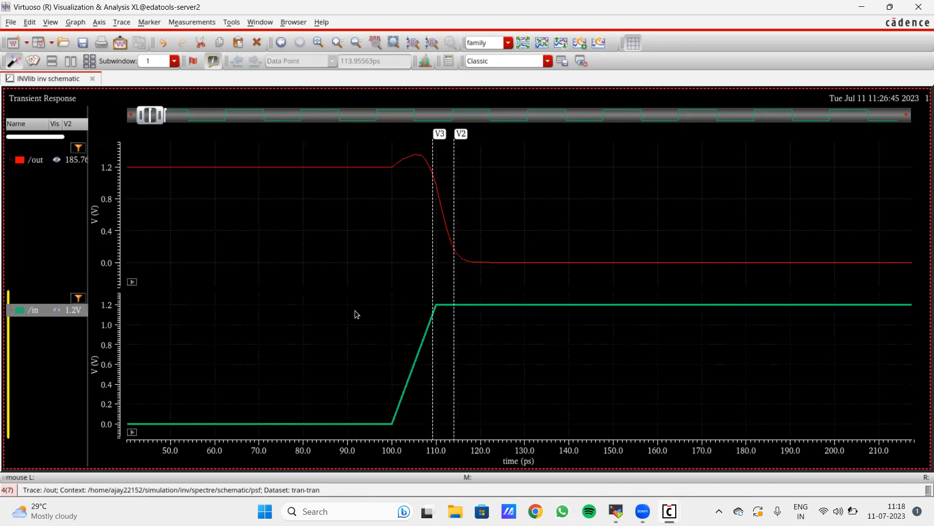
- Overlay /in and /out on one plot and zoom to about the first 1.5 ns
left_click(533, 317)
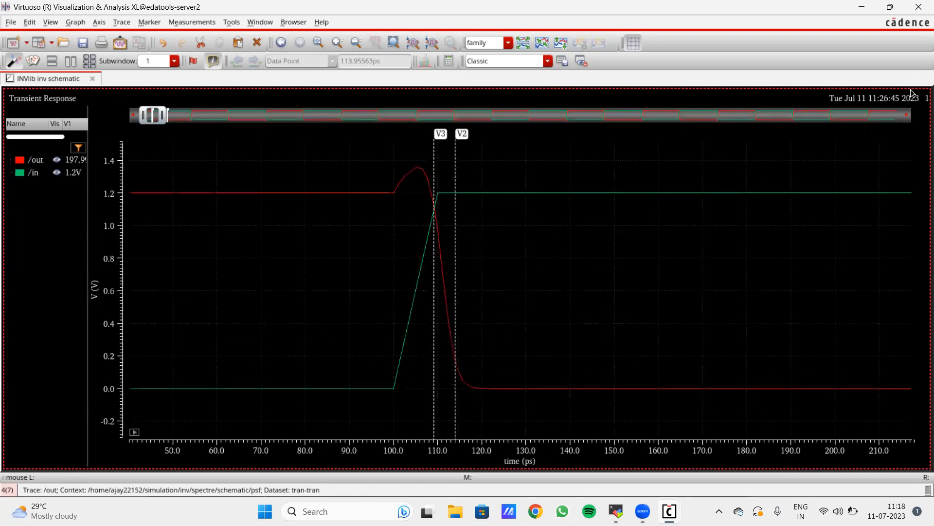
left_click(655, 118)
left_click(189, 116)
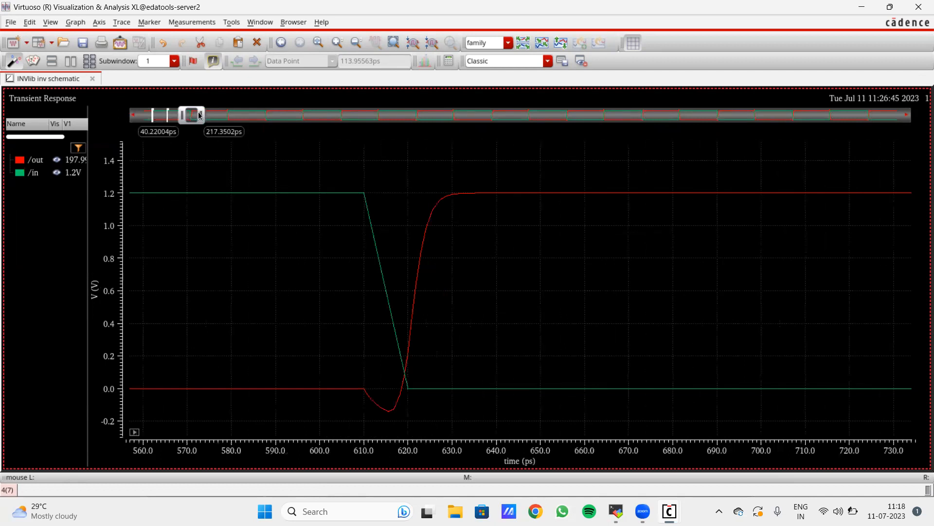
left_click_drag(152, 122, 134, 124)
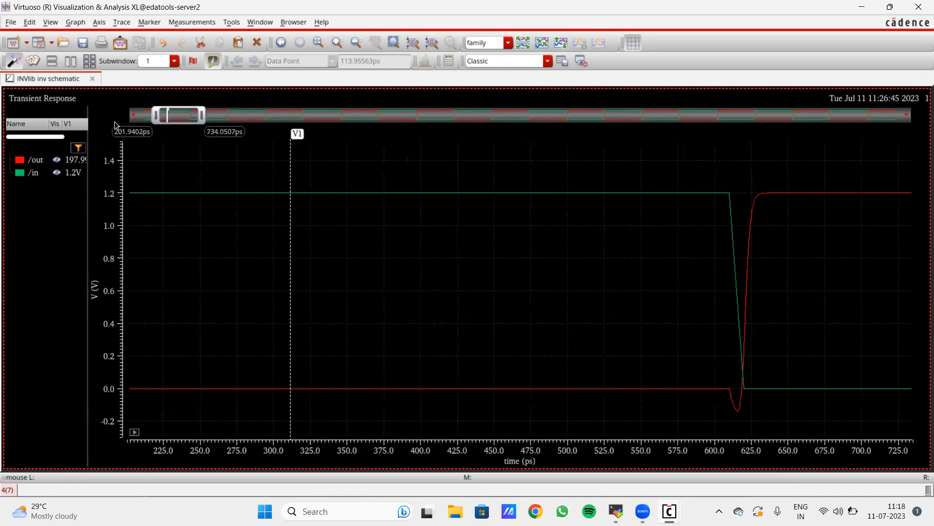
left_click_drag(241, 117, 602, 119)
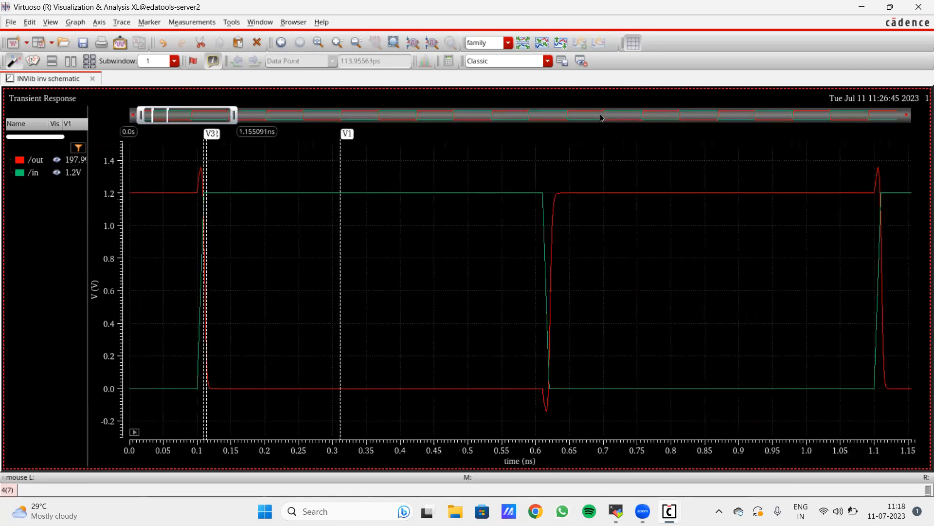
left_click_drag(449, 126, 240, 137)
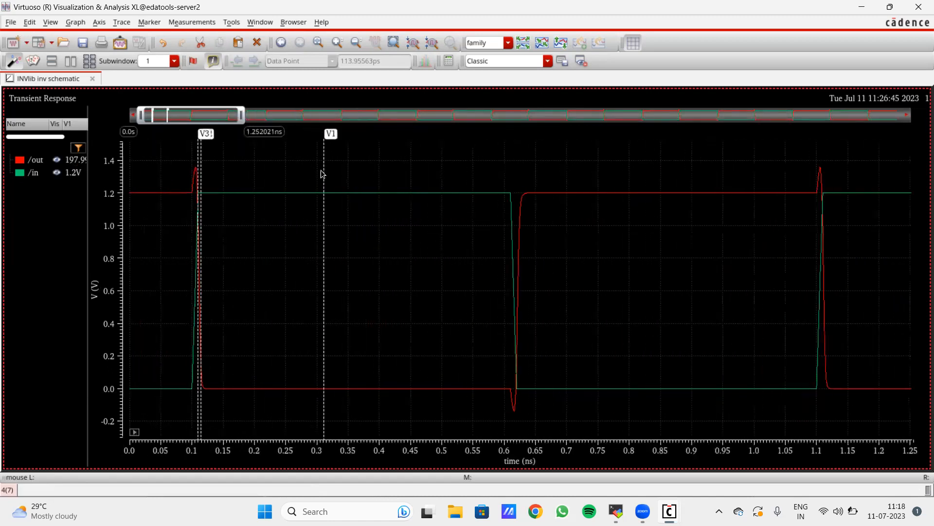
- Delete vertical markers V1, V3 and V2
right_click(325, 172)
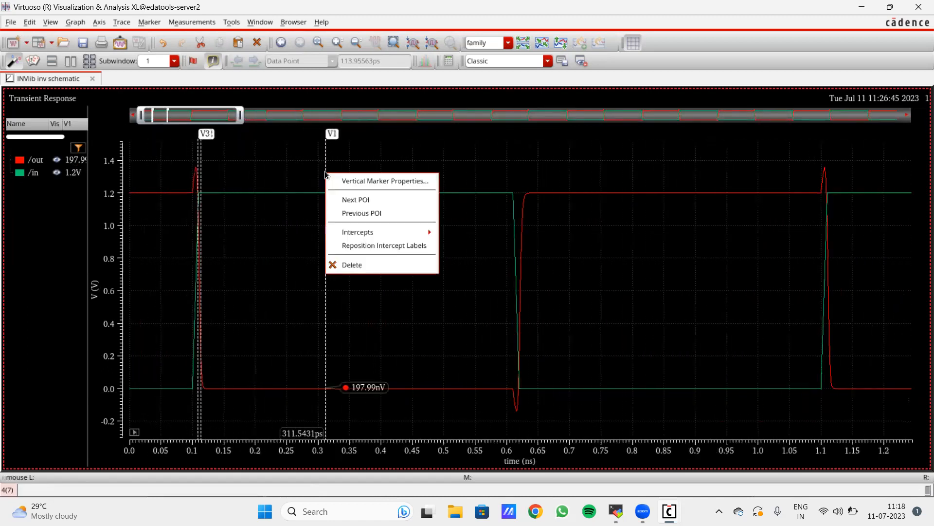
left_click(371, 264)
right_click(195, 157)
left_click(197, 155)
right_click(197, 157)
left_click(224, 247)
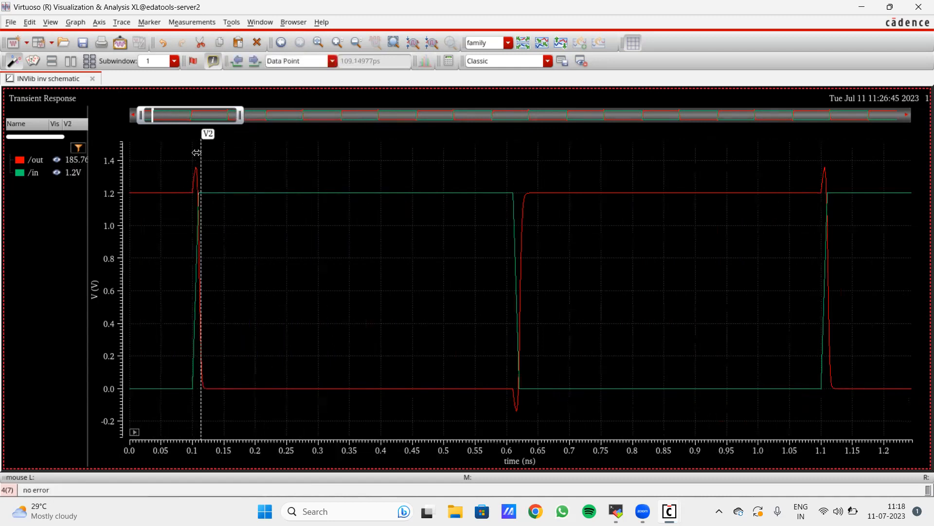
right_click(201, 160)
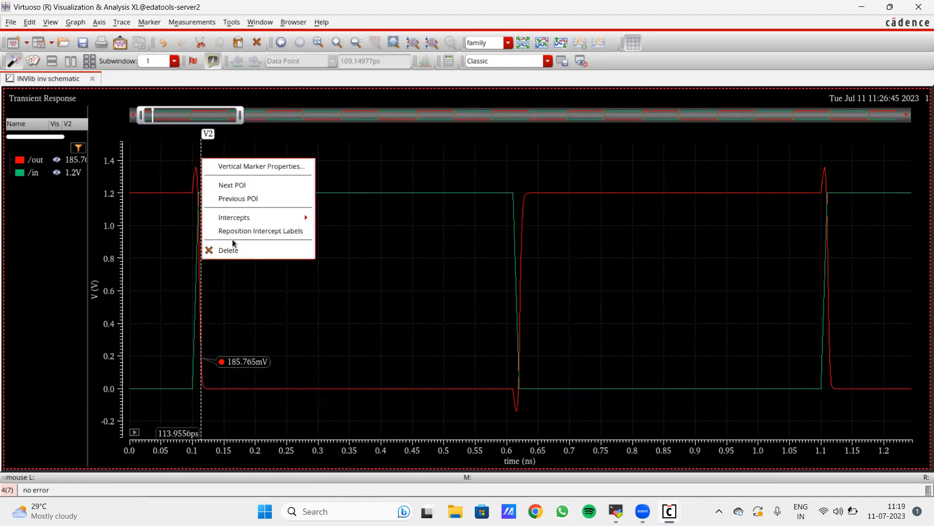
left_click(220, 248)
- Widen the zoom bar, close the waveform viewer and bring ADE L forward
left_click_drag(242, 121, 170, 129)
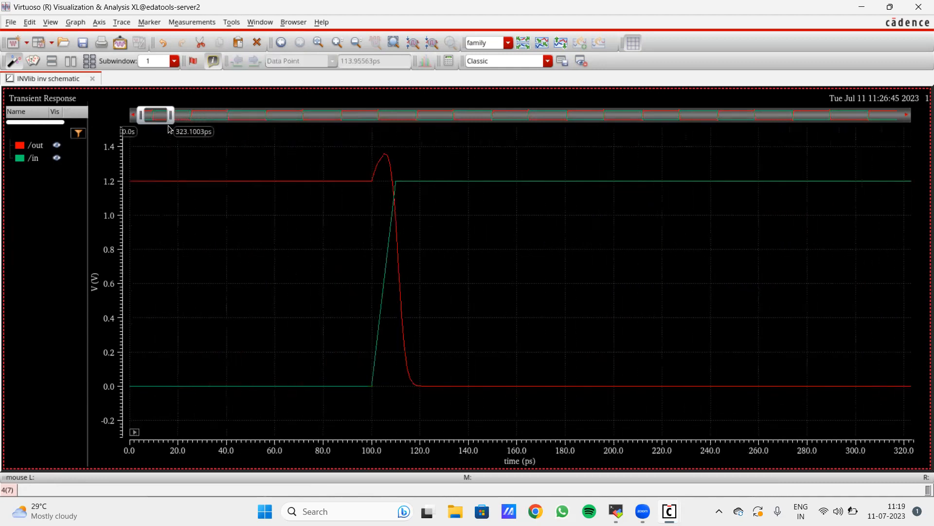
left_click_drag(171, 117, 777, 140)
mouse_move(669, 511)
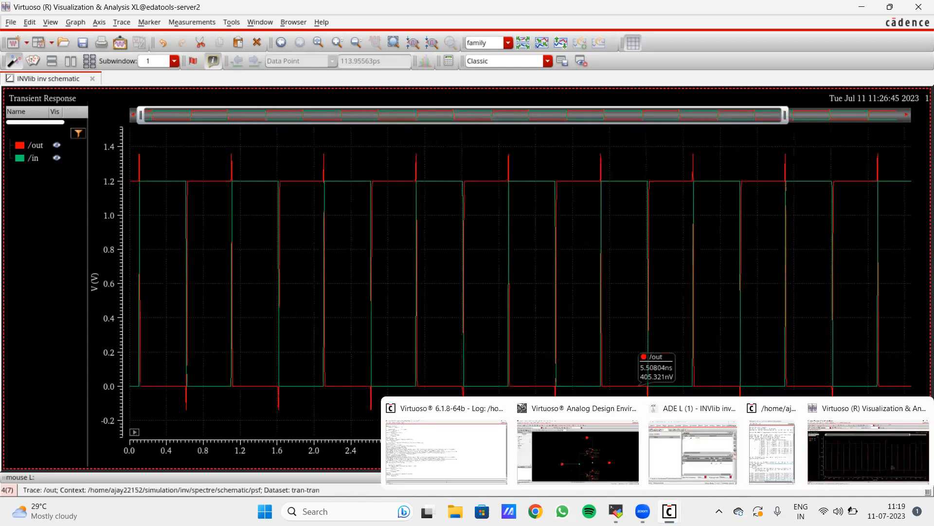
left_click(922, 408)
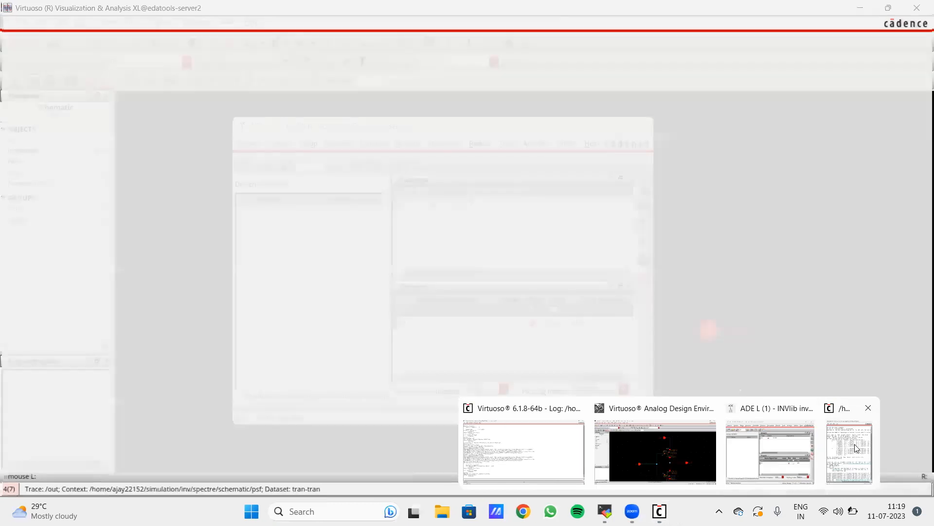
left_click(247, 91)
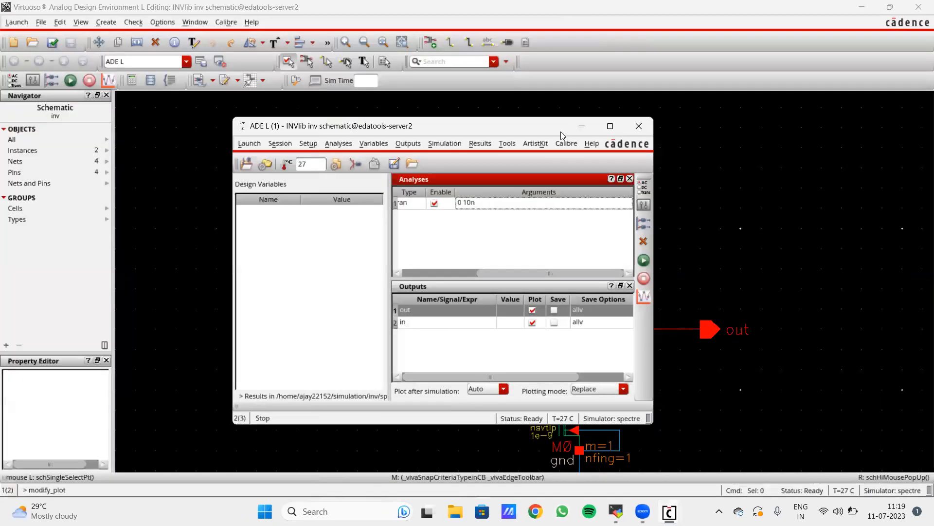
left_click_drag(545, 127, 505, 123)
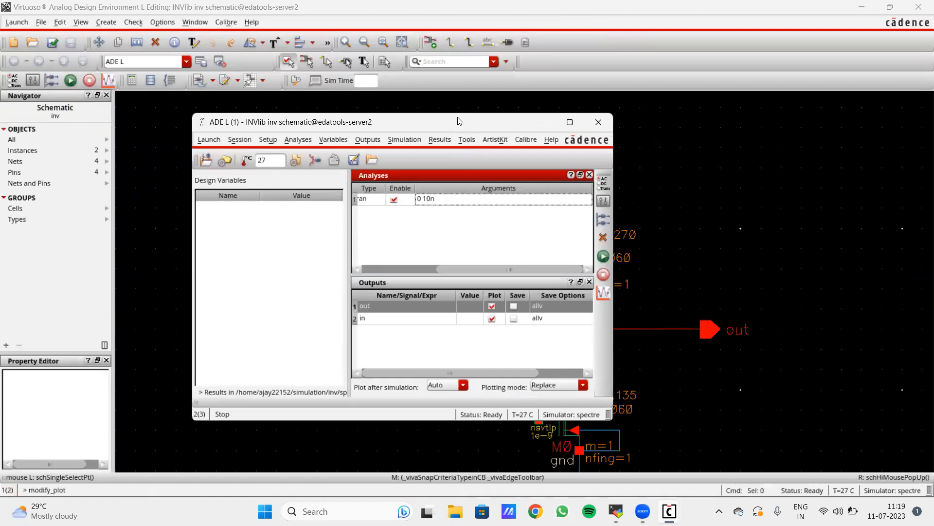
left_click_drag(456, 118, 381, 100)
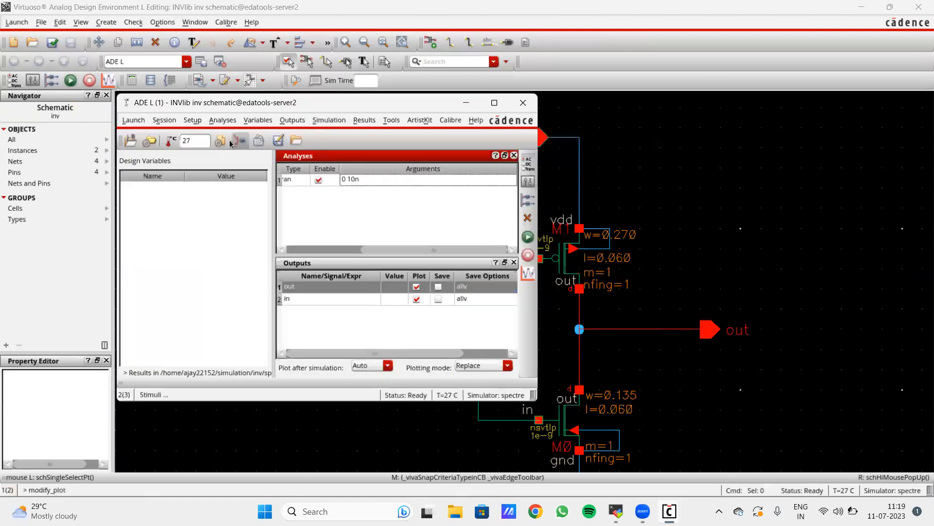
left_click(192, 120)
left_click(214, 151)
left_click(566, 153)
left_click(566, 153)
left_click(362, 93)
left_click(364, 103)
left_click(365, 115)
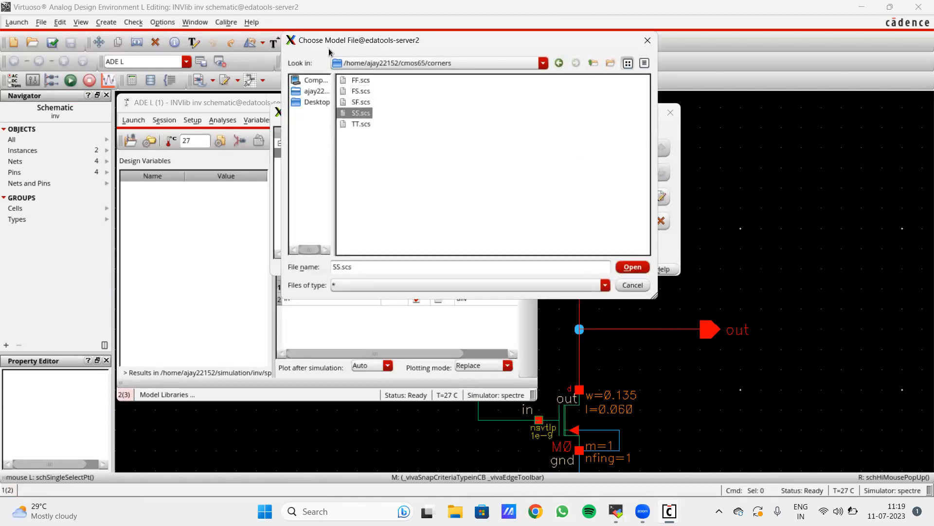
left_click(572, 103)
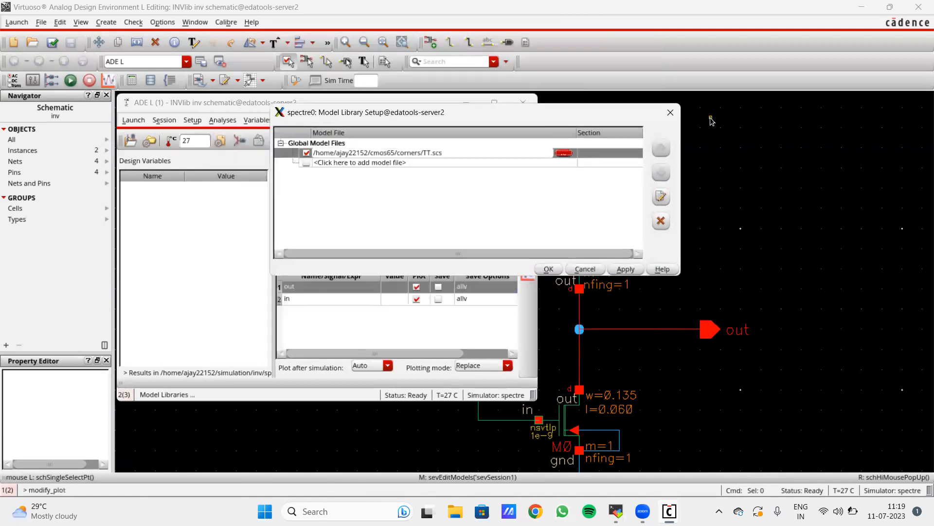
left_click(674, 116)
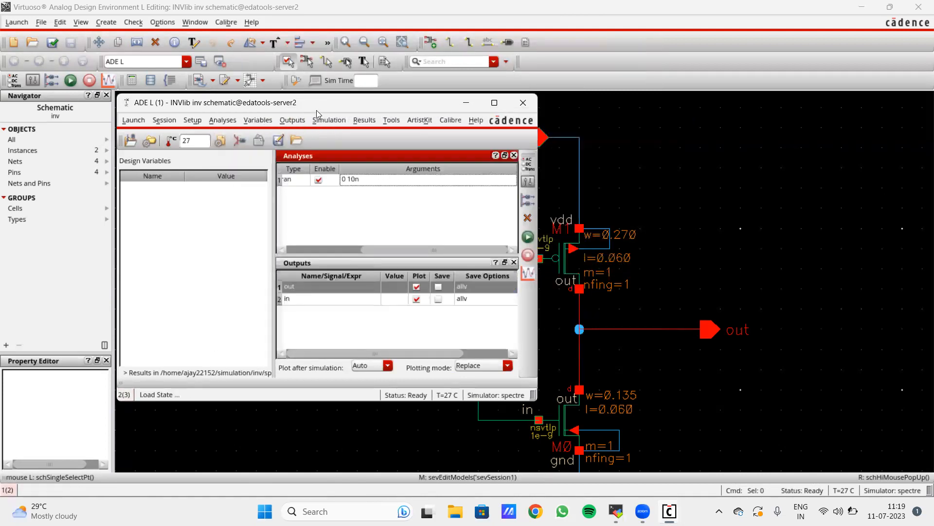
left_click_drag(317, 110, 382, 139)
double_click(250, 169)
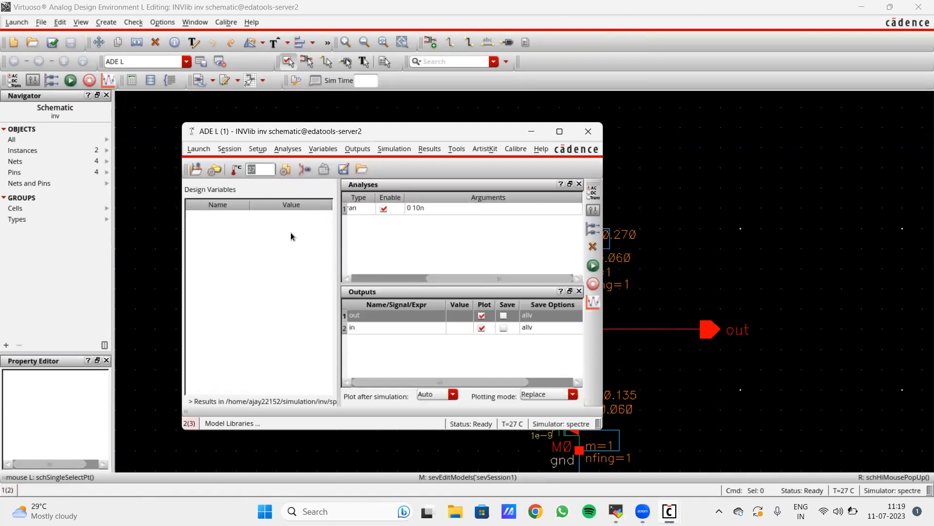
left_click(263, 167)
left_click(538, 171)
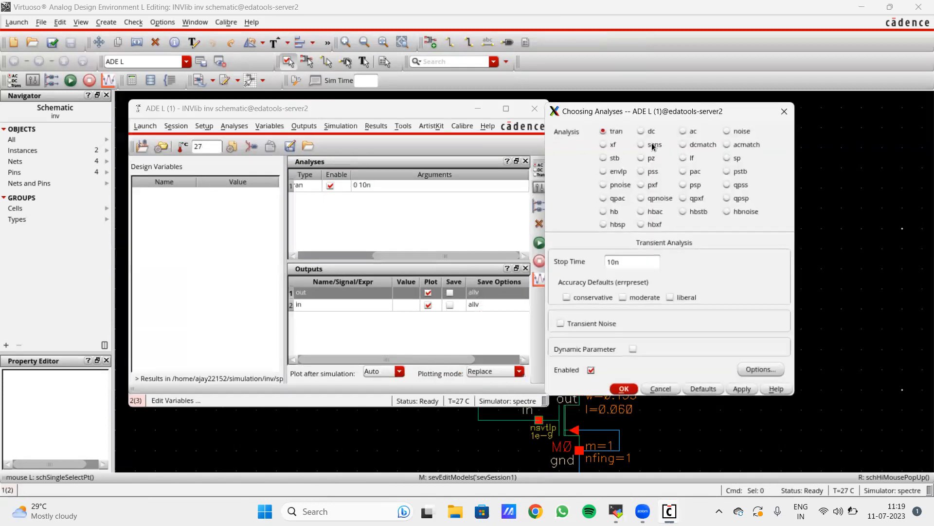
left_click_drag(670, 116, 468, 141)
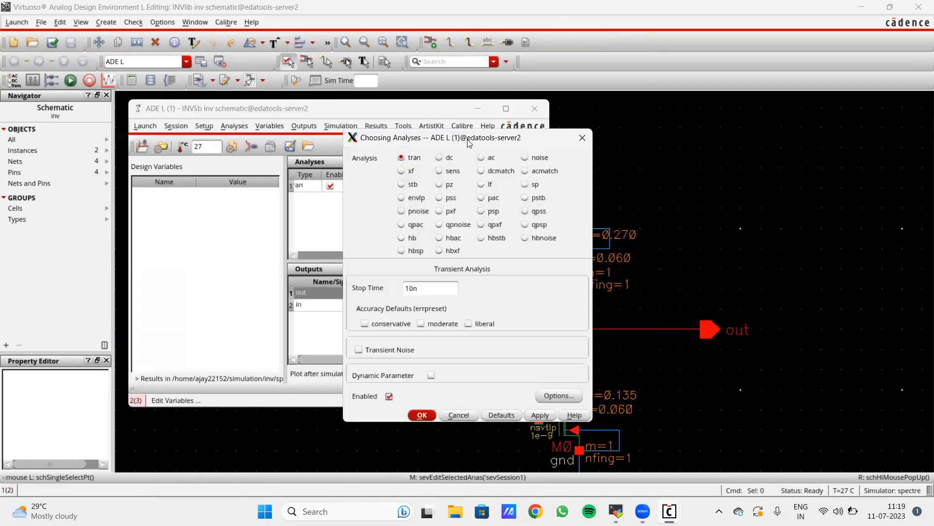
left_click(582, 138)
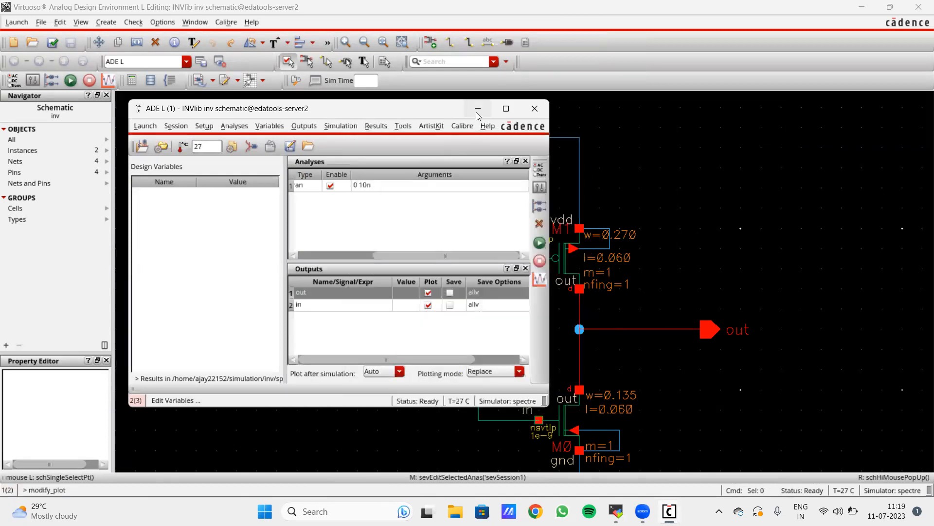
left_click(643, 311)
scroll(650, 322, "down", 2)
- Zoom the inverter schematic in and out with the mouse wheel
scroll(649, 355, "up", 1)
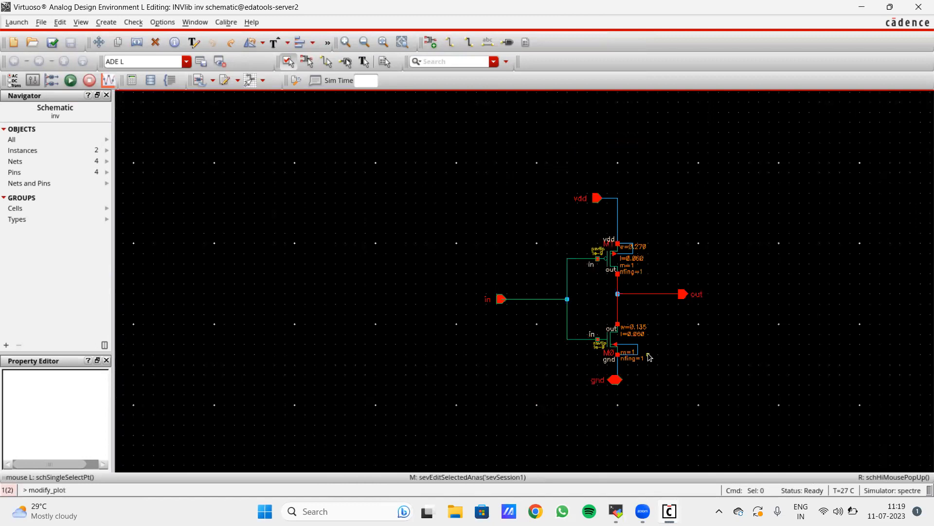
scroll(650, 357, "up", 1)
scroll(649, 357, "down", 1)
scroll(678, 341, "up", 1)
scroll(678, 342, "down", 1)
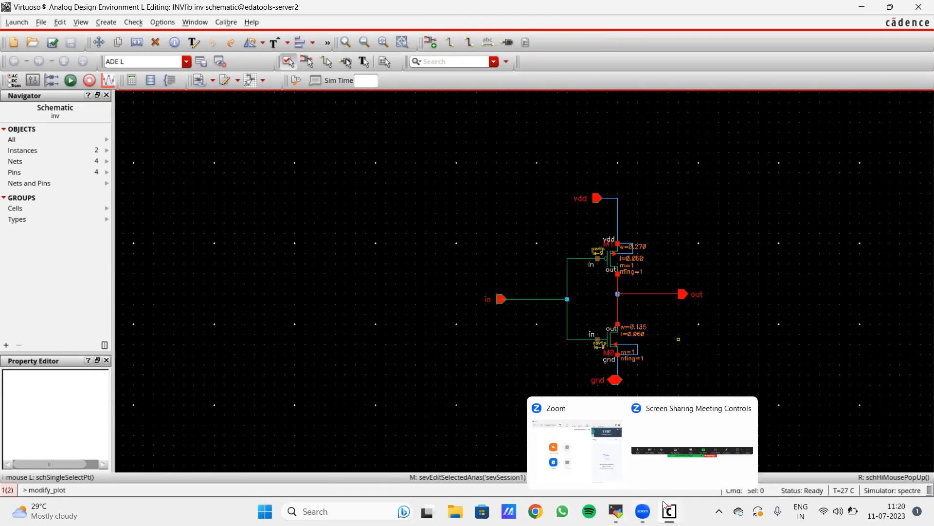
- Open the spectre simulation log, minimize it, and switch to the meeting app
mouse_move(669, 511)
left_click(856, 457)
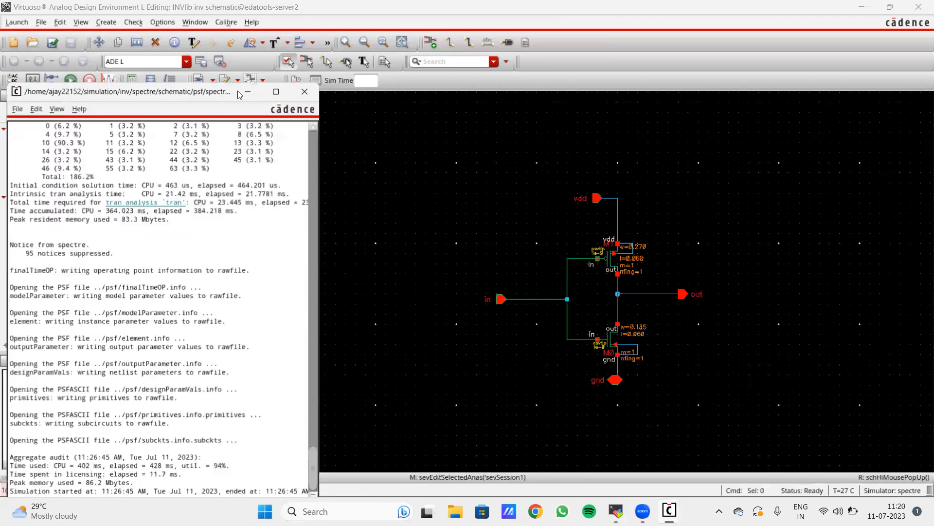
left_click(248, 91)
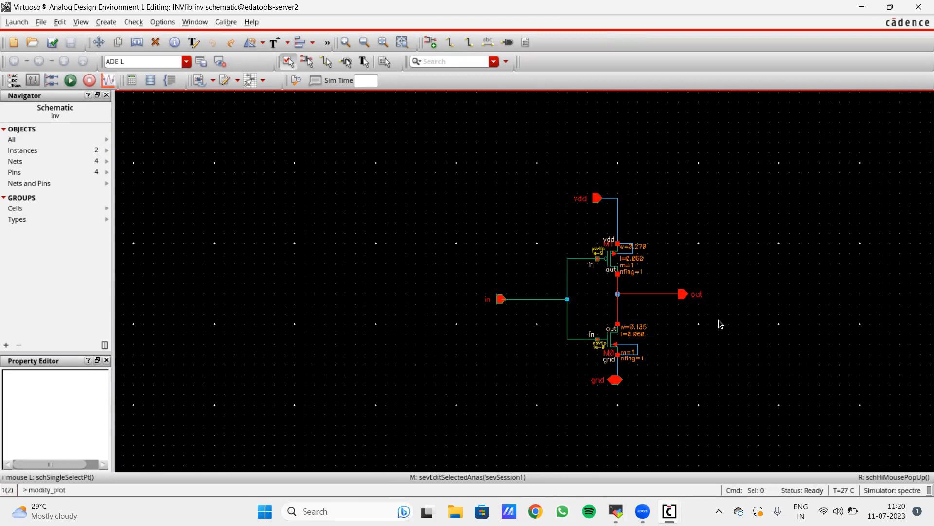
scroll(719, 323, "up", 2)
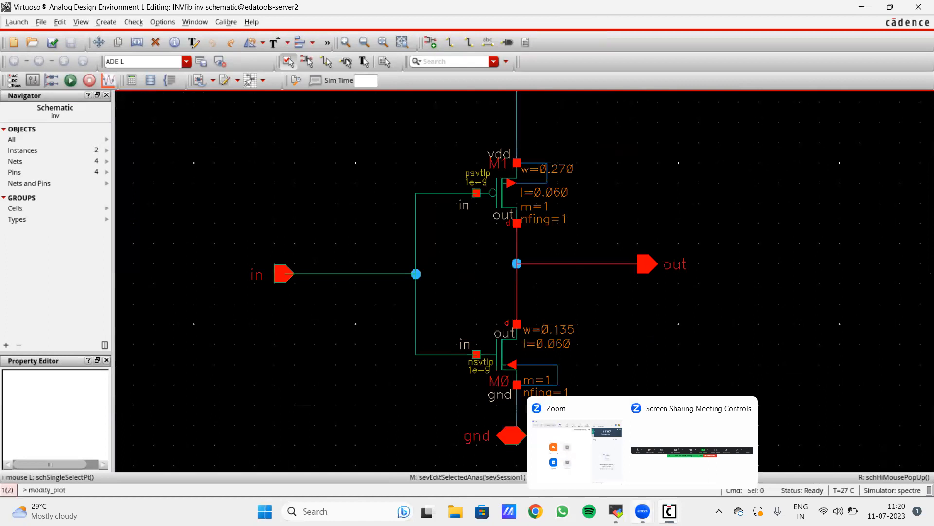
left_click(645, 510)
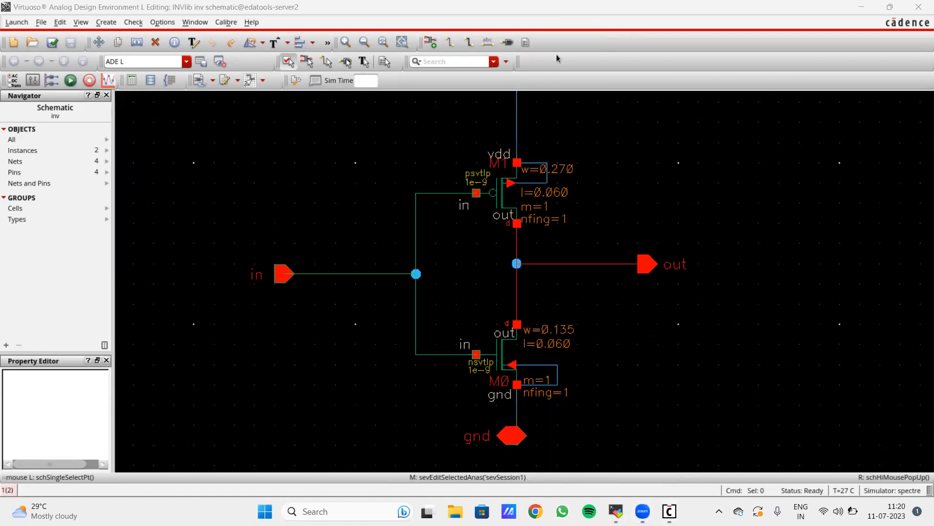